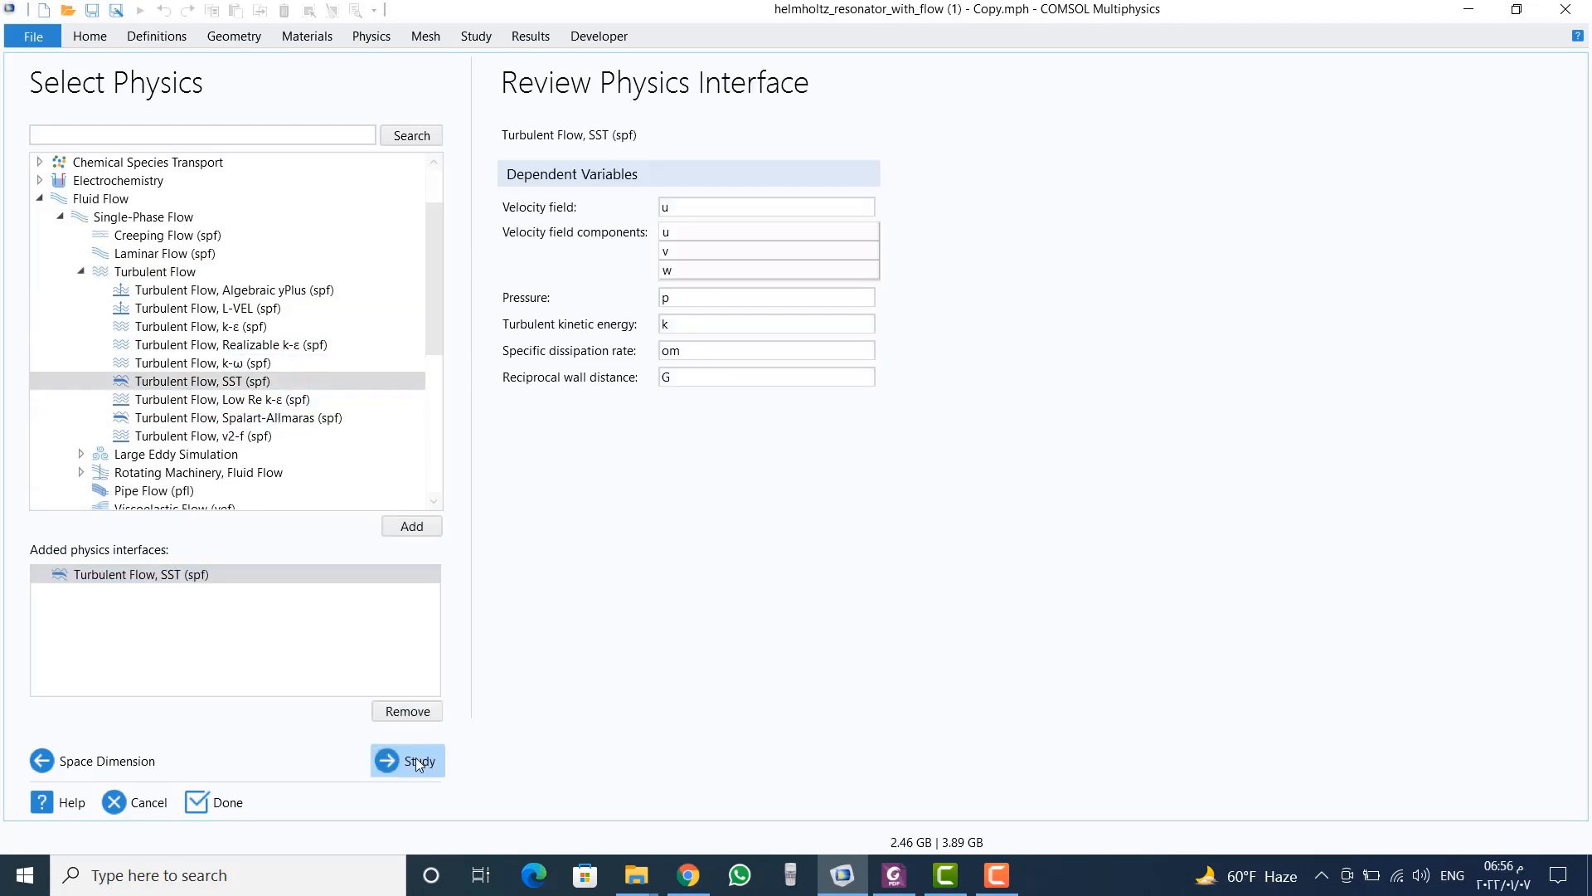
Step: Add a Stationary with Initialization study for the turbulent flow model
left_click(417, 760)
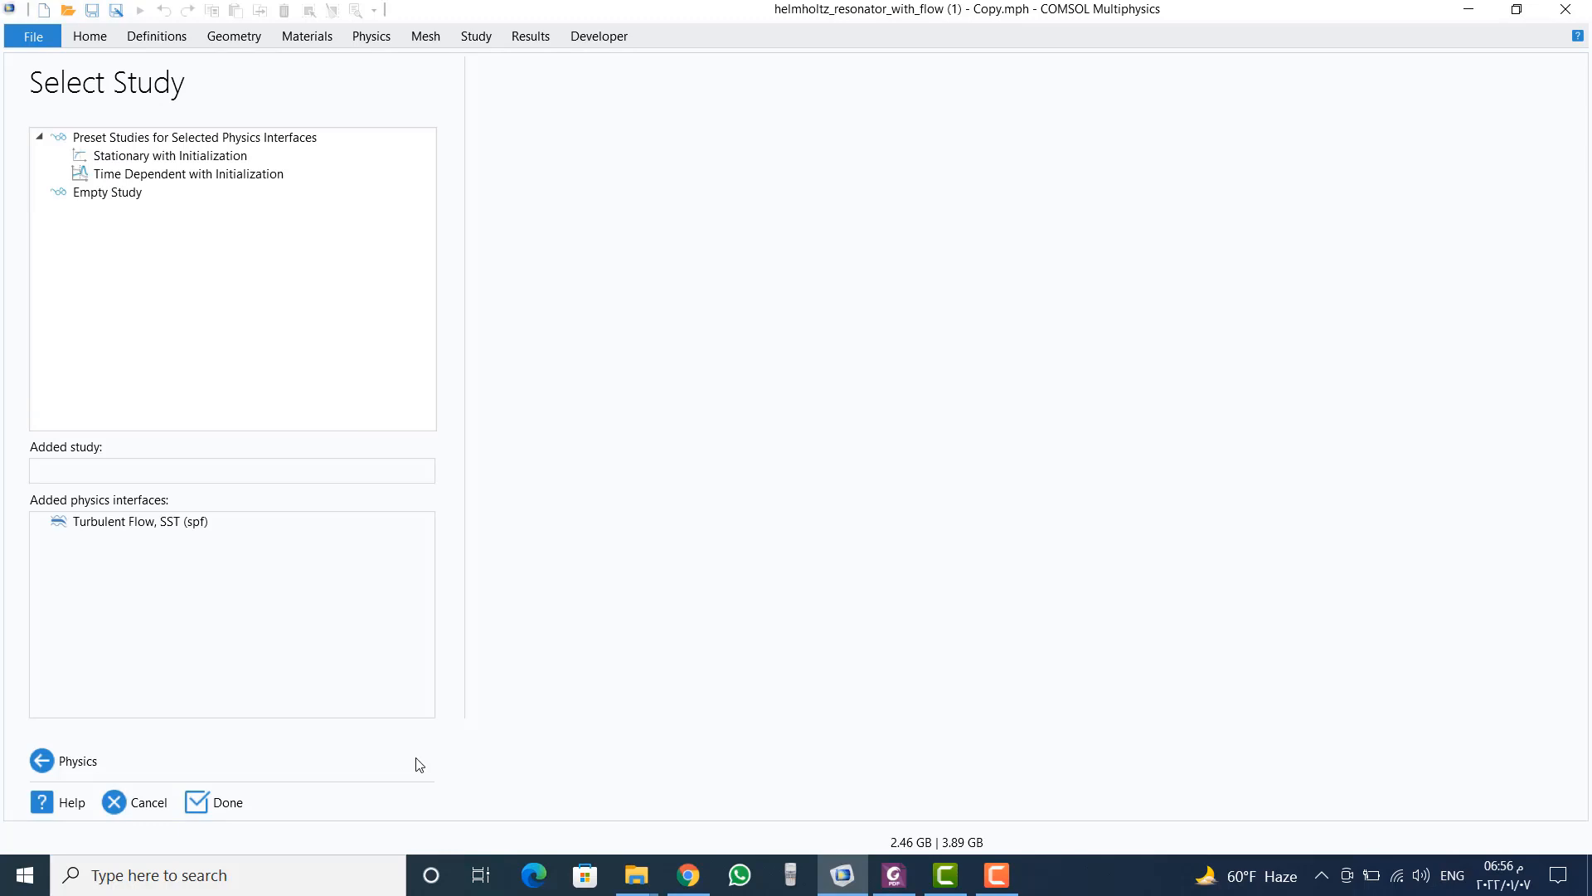
double_click(186, 157)
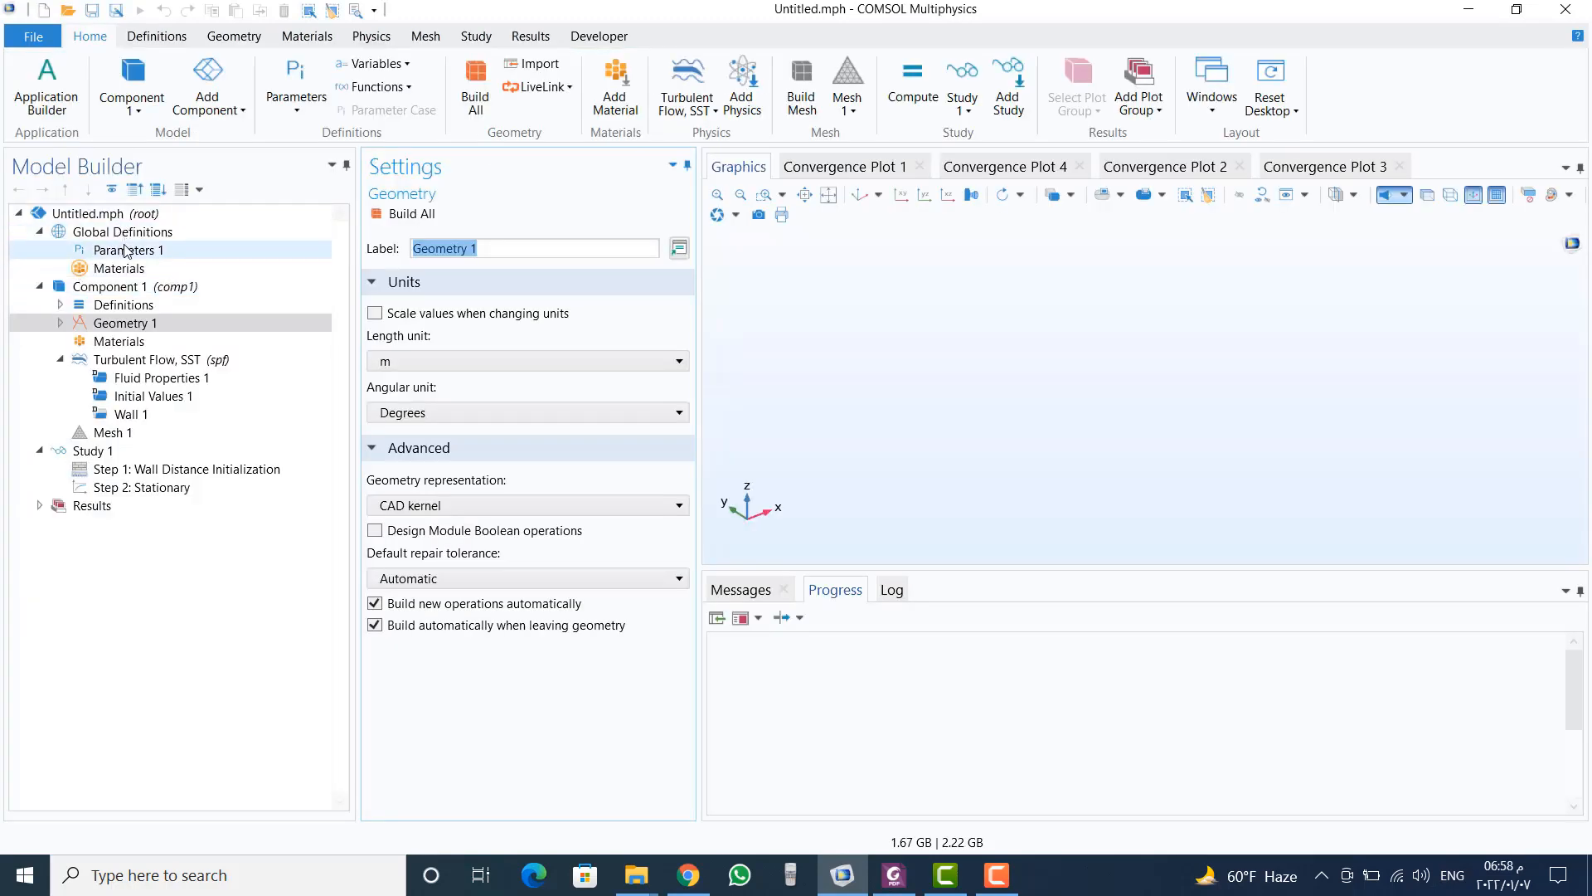
Step: Load the model's global parameters from a file into Parameters 1
left_click(124, 251)
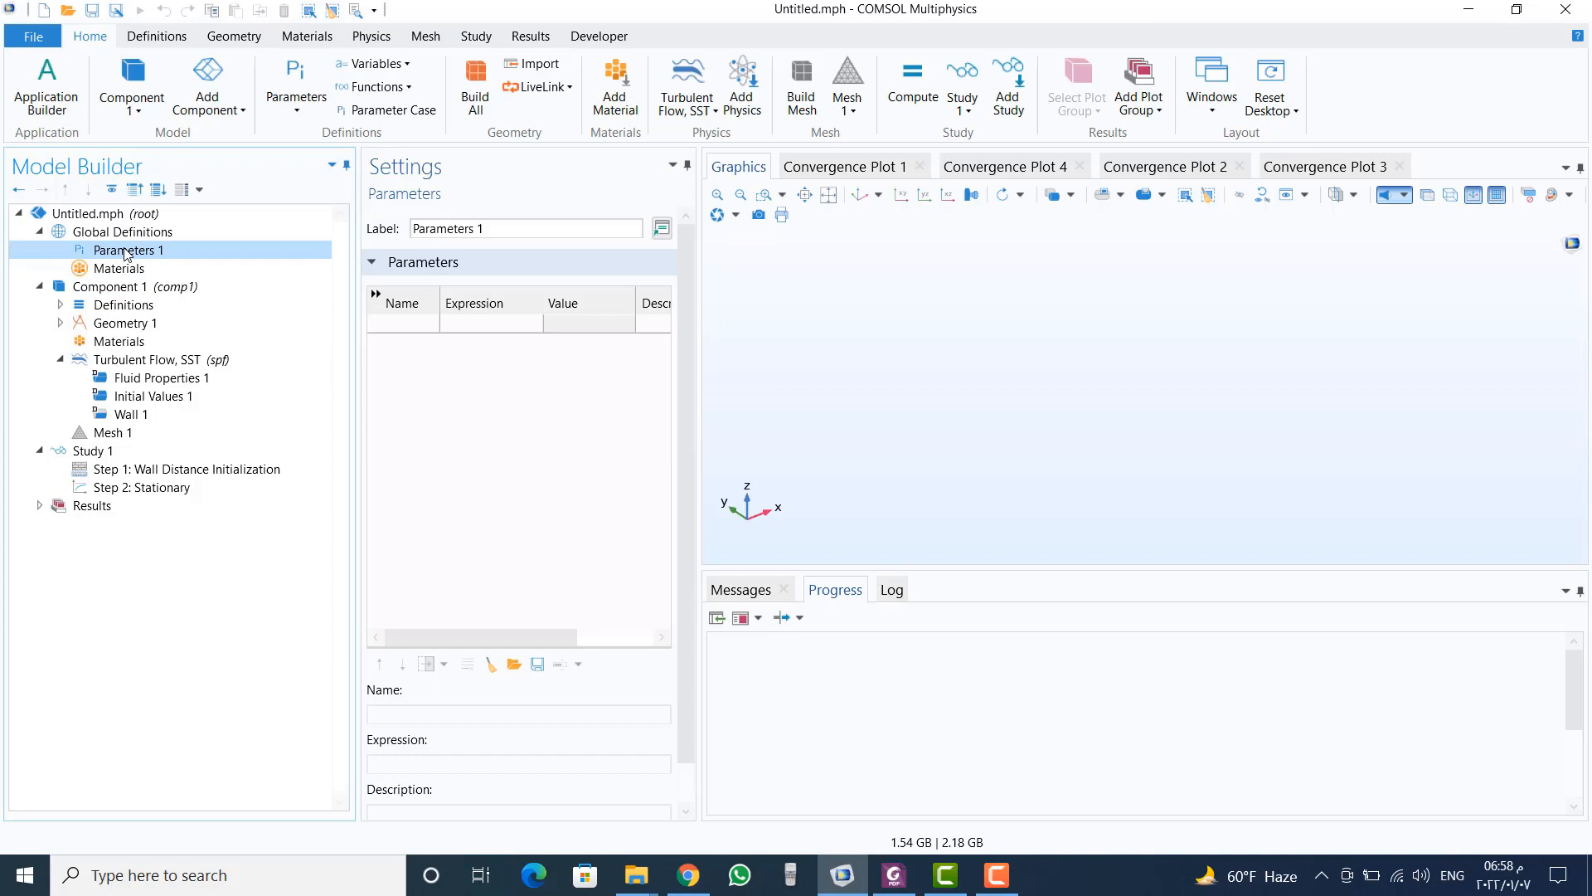
left_click(405, 325)
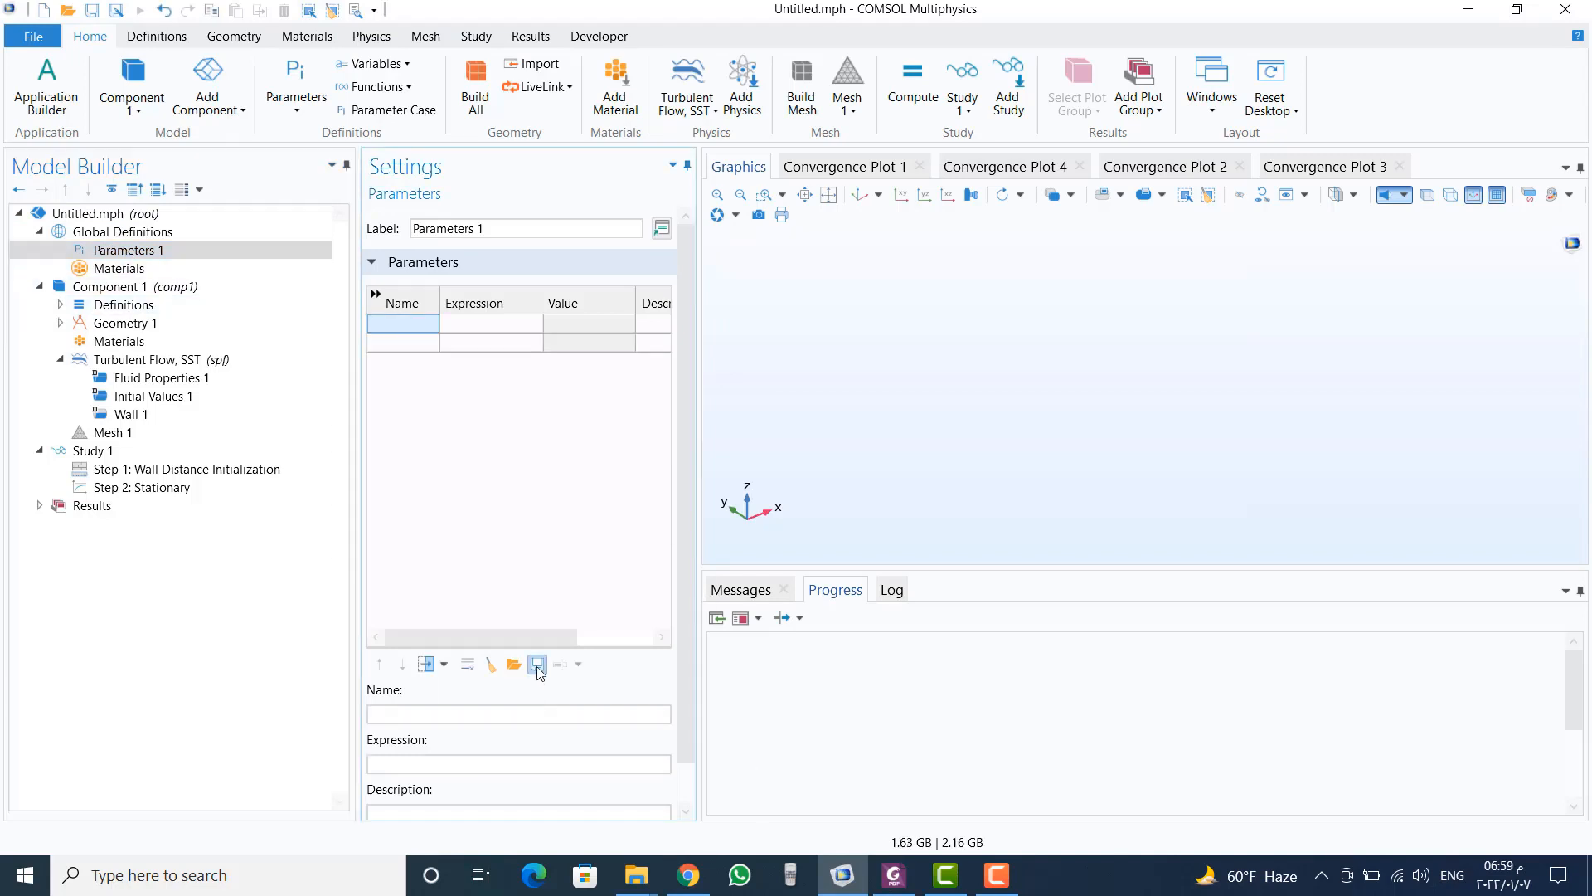
left_click(514, 664)
double_click(253, 173)
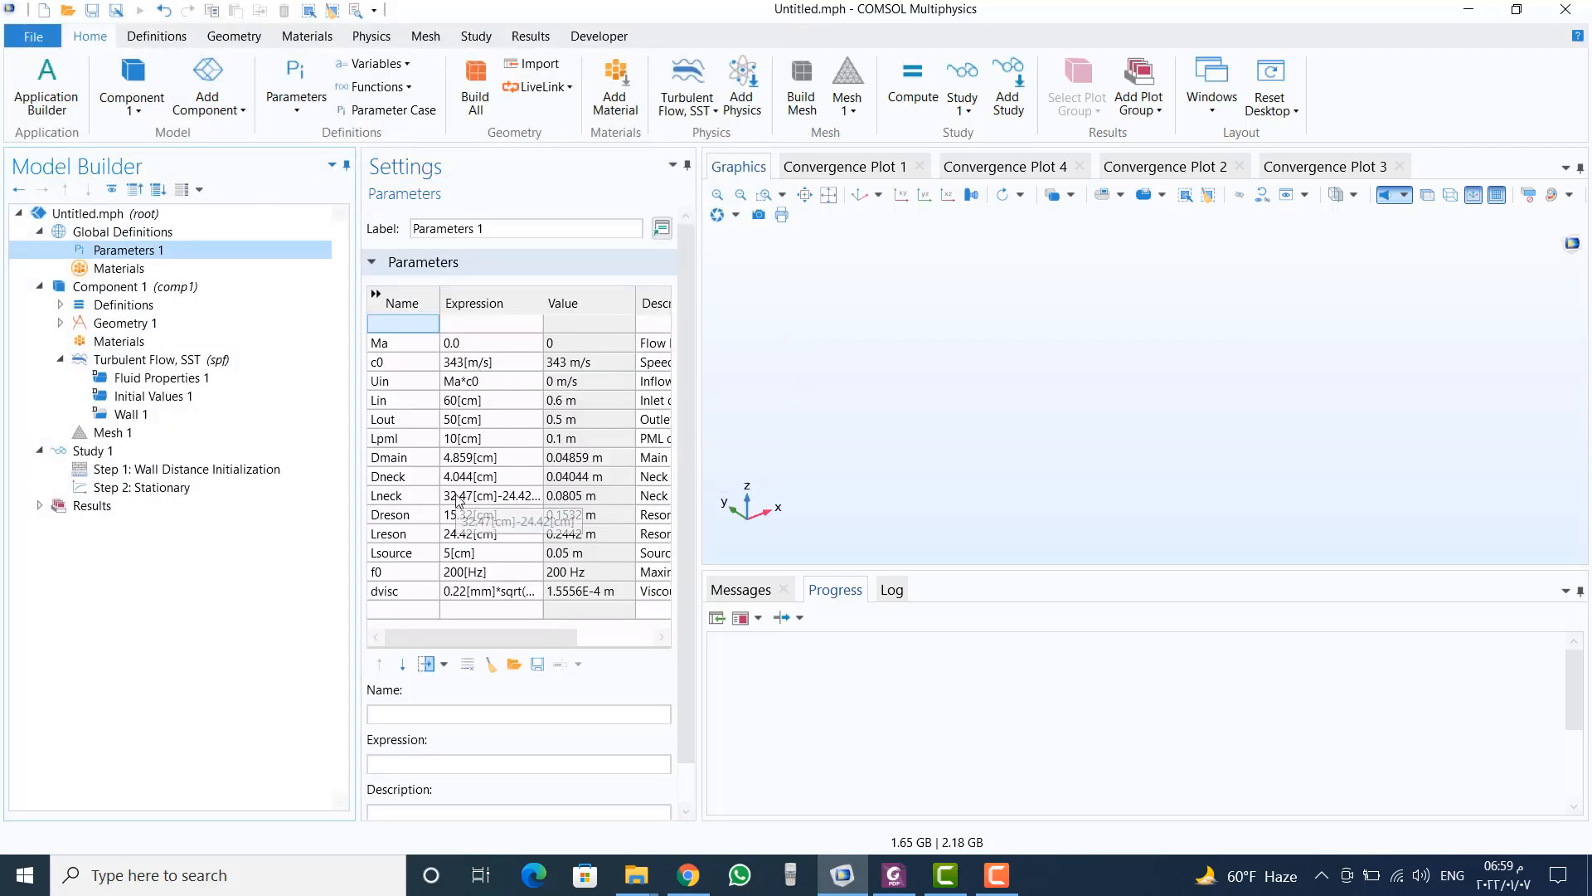
Step: Add a cylinder for the main duct to Geometry 1 and set its radius to Dmain/2
left_click(146, 322)
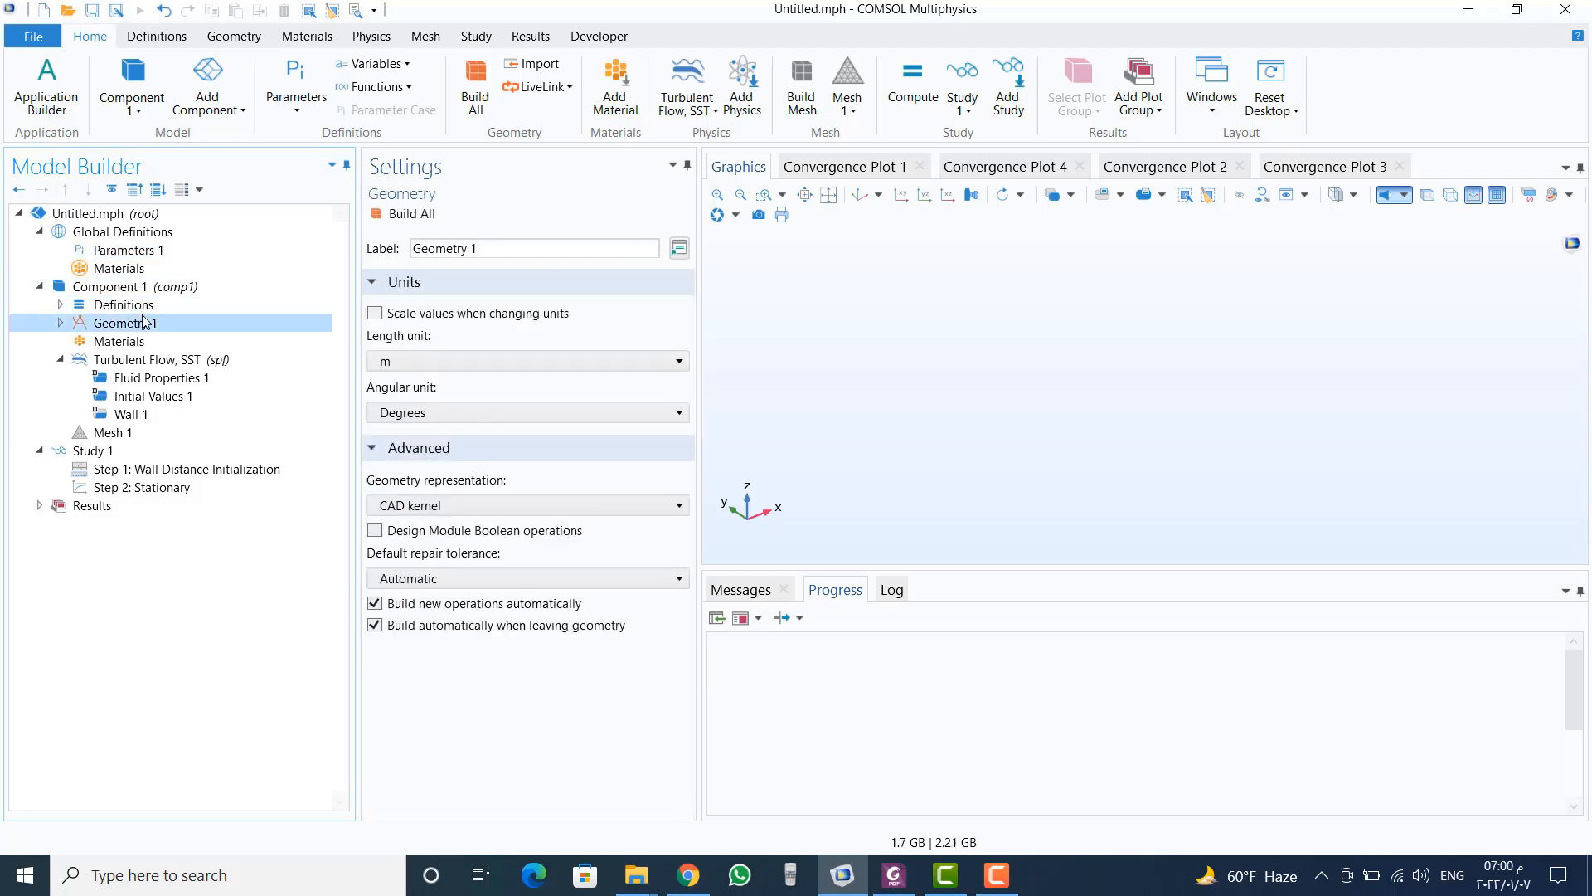
left_click(61, 323)
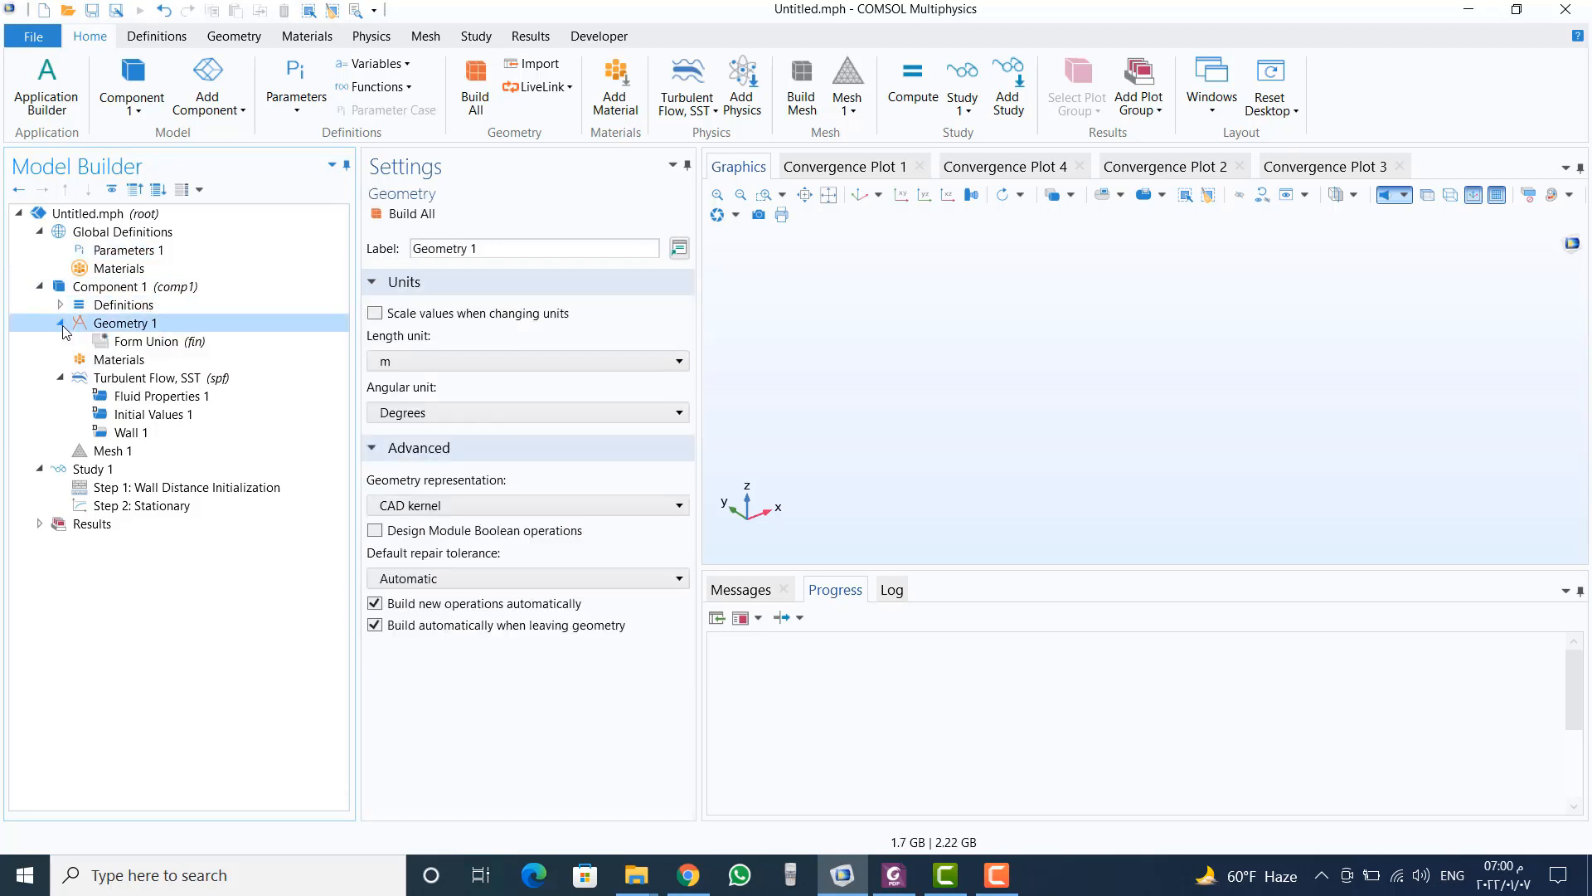
right_click(119, 326)
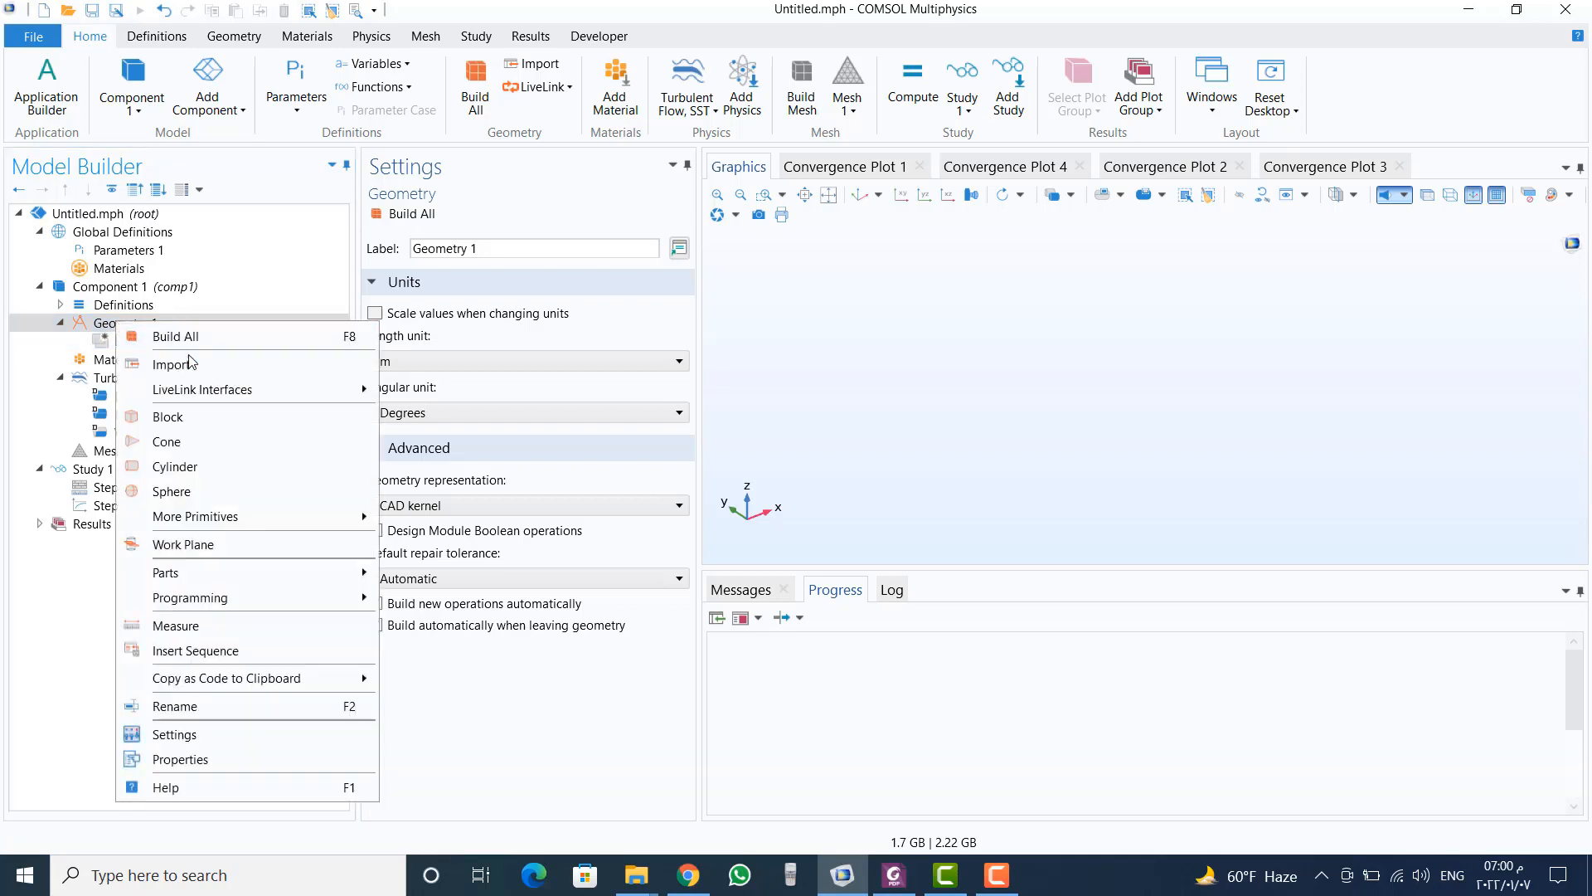
left_click(179, 466)
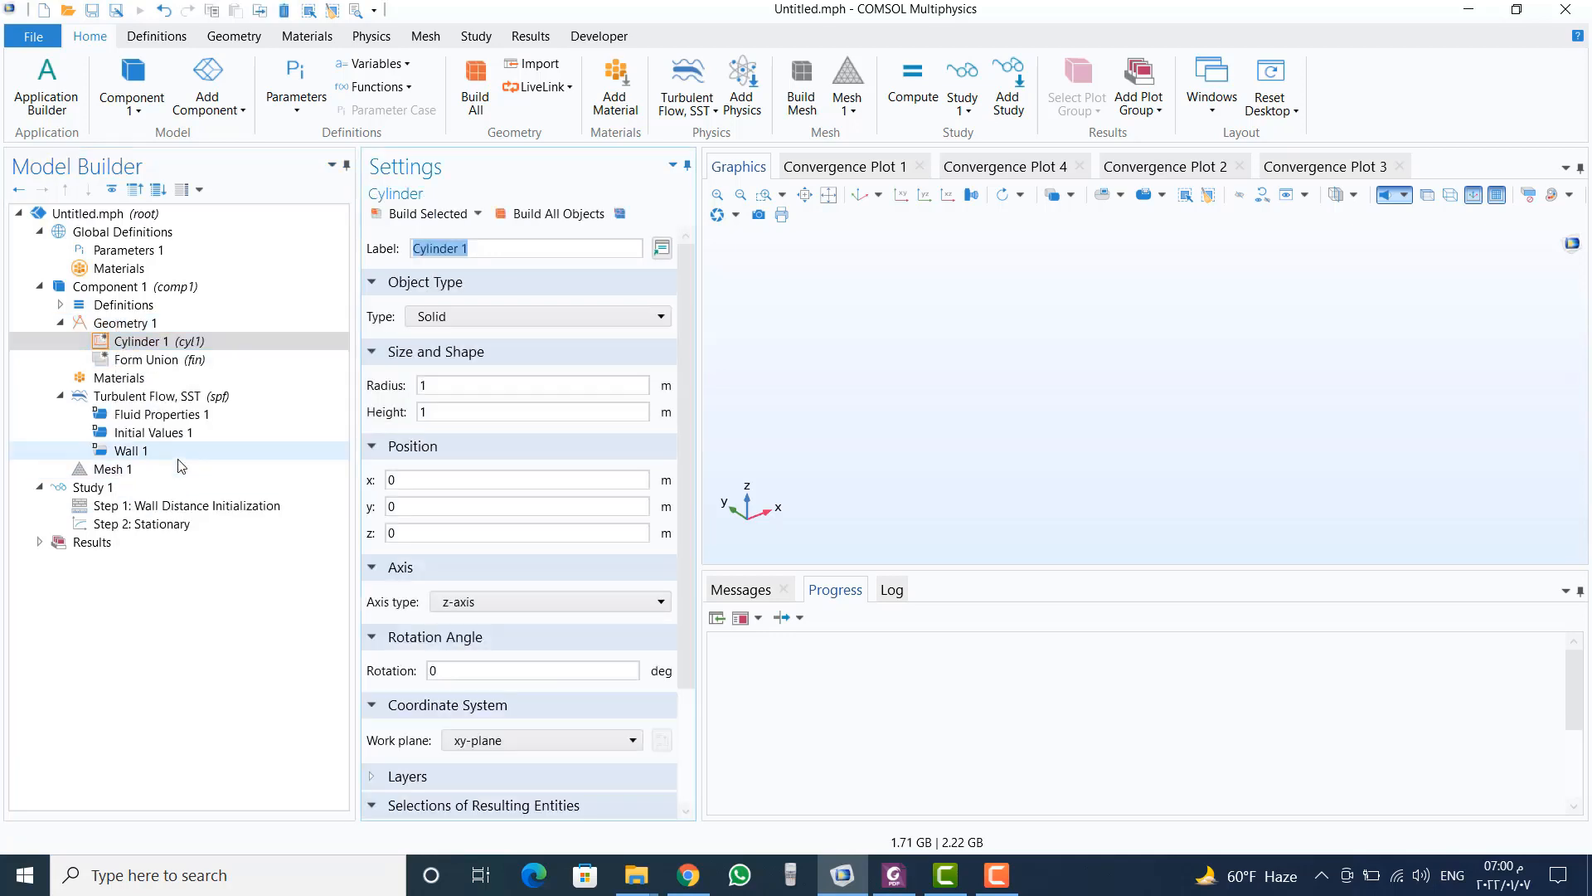
double_click(439, 391)
type("Dmain/2")
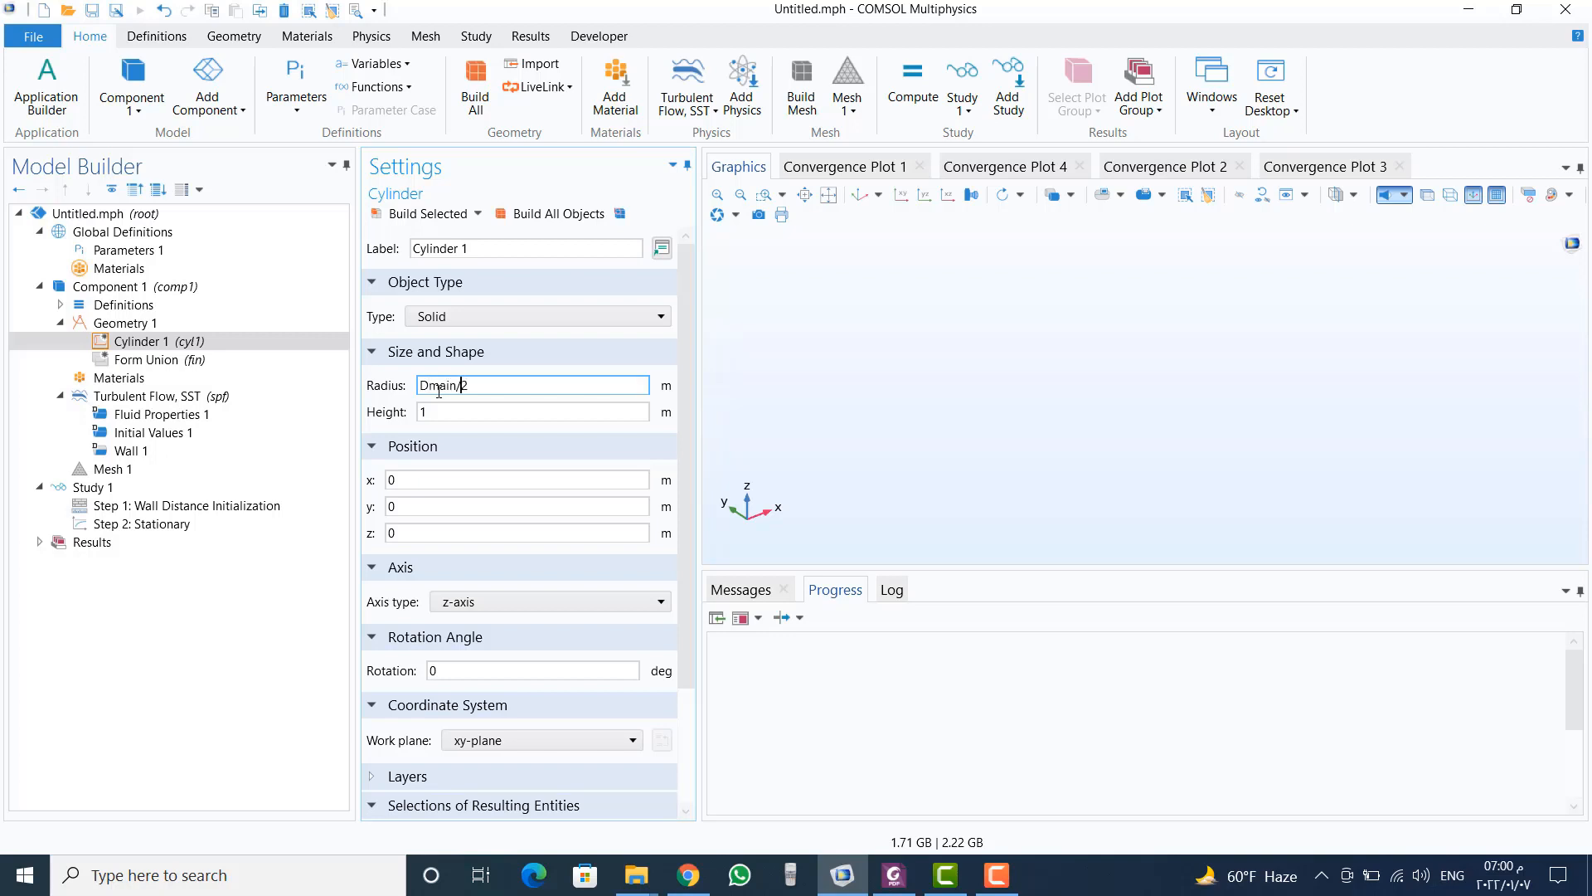
Step: Set the main duct cylinder's height to Lin+Lout+2*Lpml
left_click(446, 407)
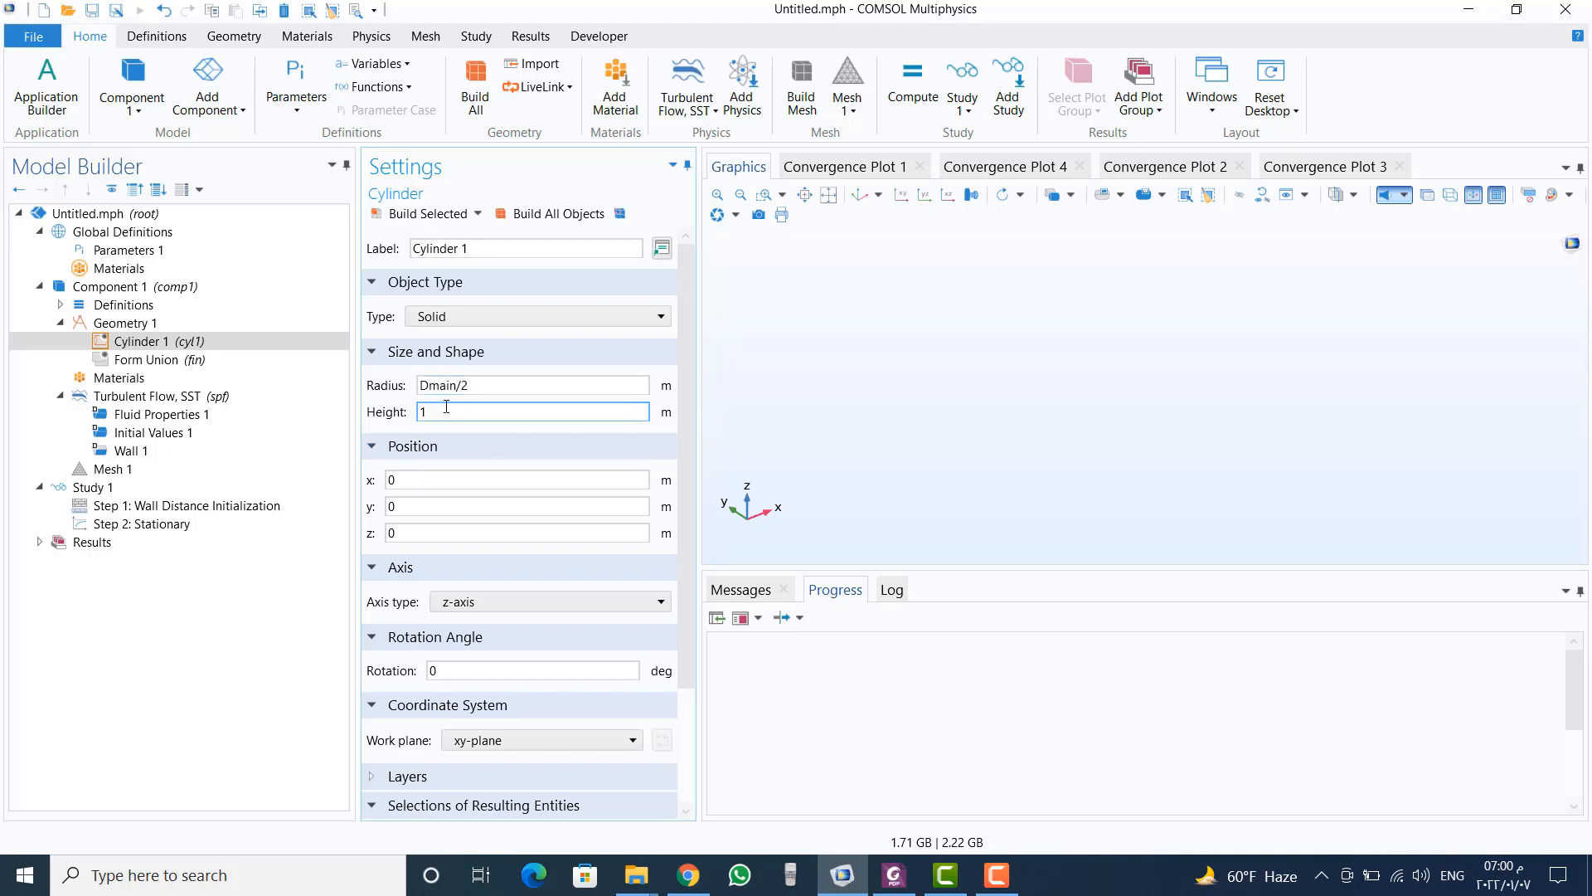
double_click(446, 407)
type("lin")
key("BackSpace")
key("BackSpace")
key("BackSpace")
type("Lin+Lout+2*Lpml")
Step: Set the main duct cylinder's z position to -Lin-Lpml
left_click(507, 507)
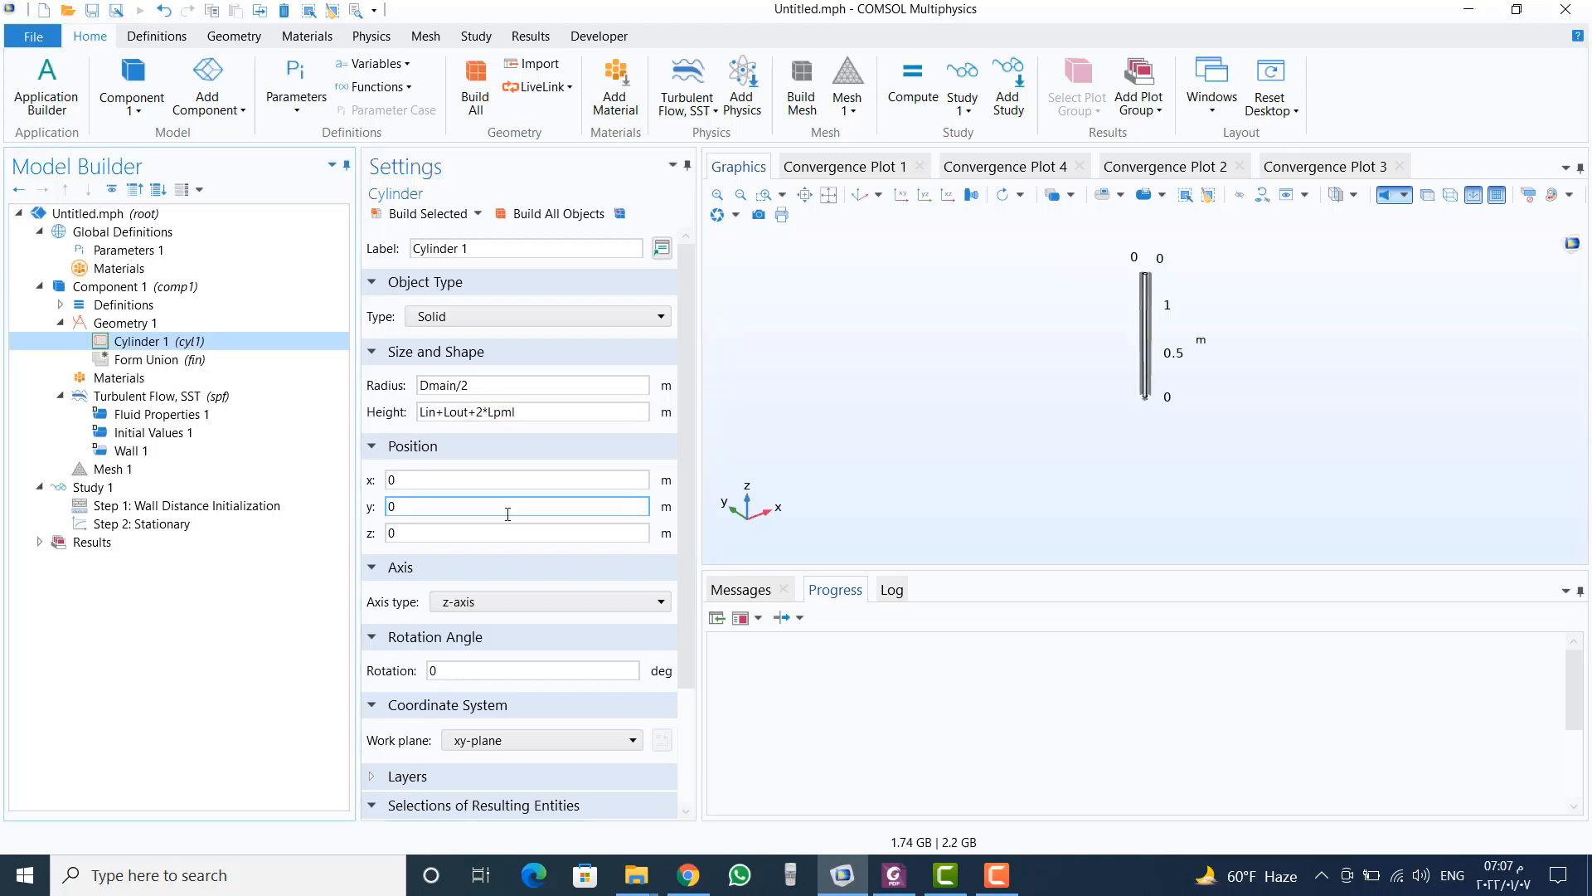
double_click(451, 532)
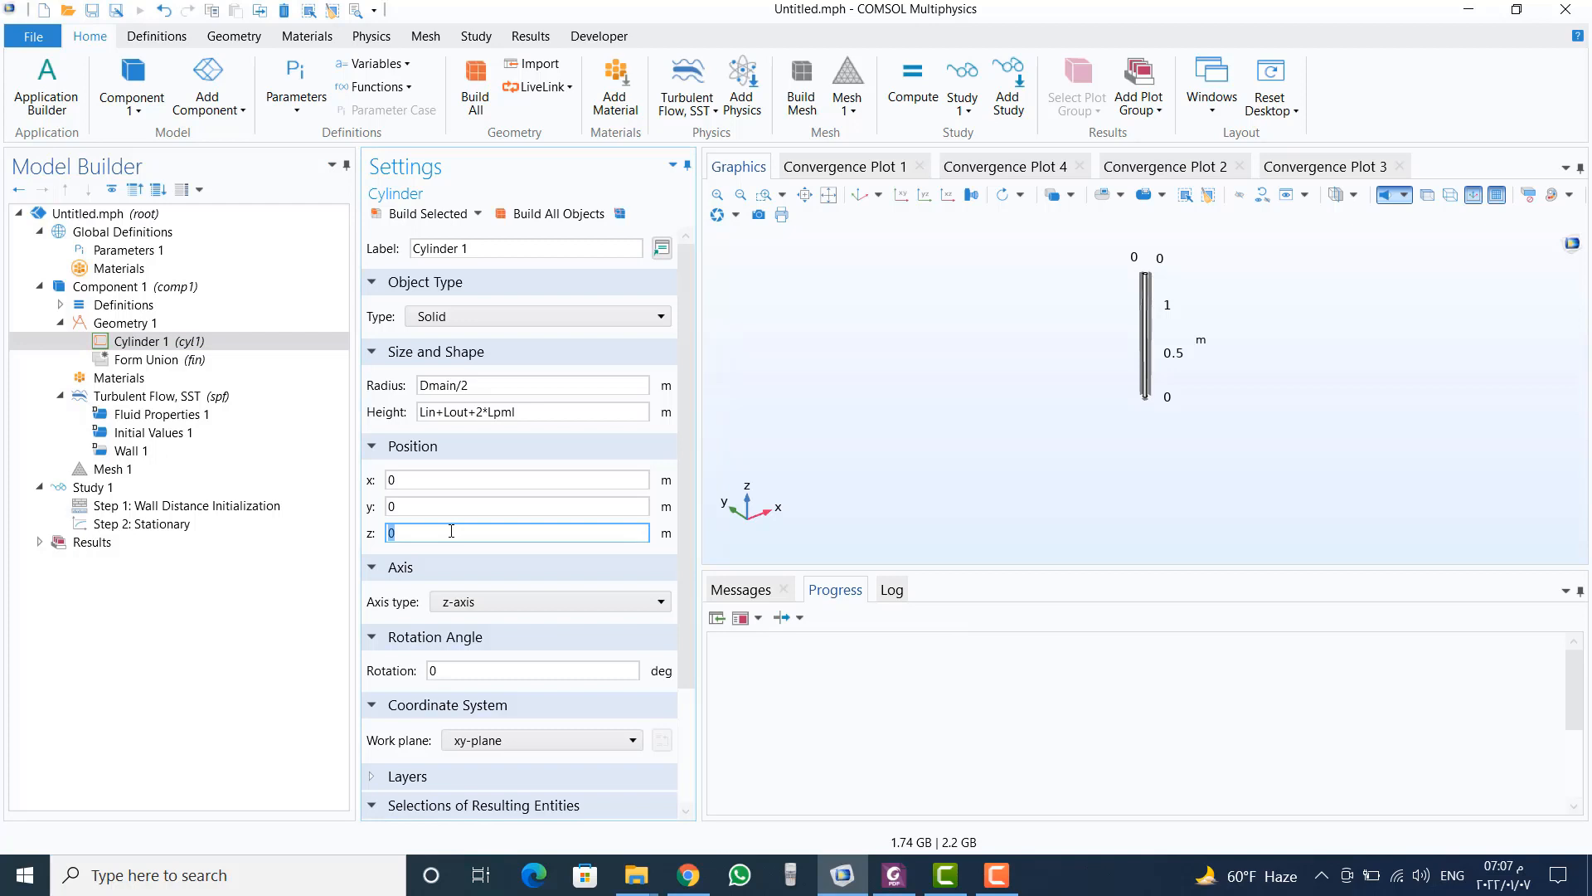
type("-lin")
key("BackSpace")
key("BackSpace")
key("BackSpace")
type("LIN")
key("BackSpace")
key("BackSpace")
type("in")
type("-Lpml")
double_click(417, 533)
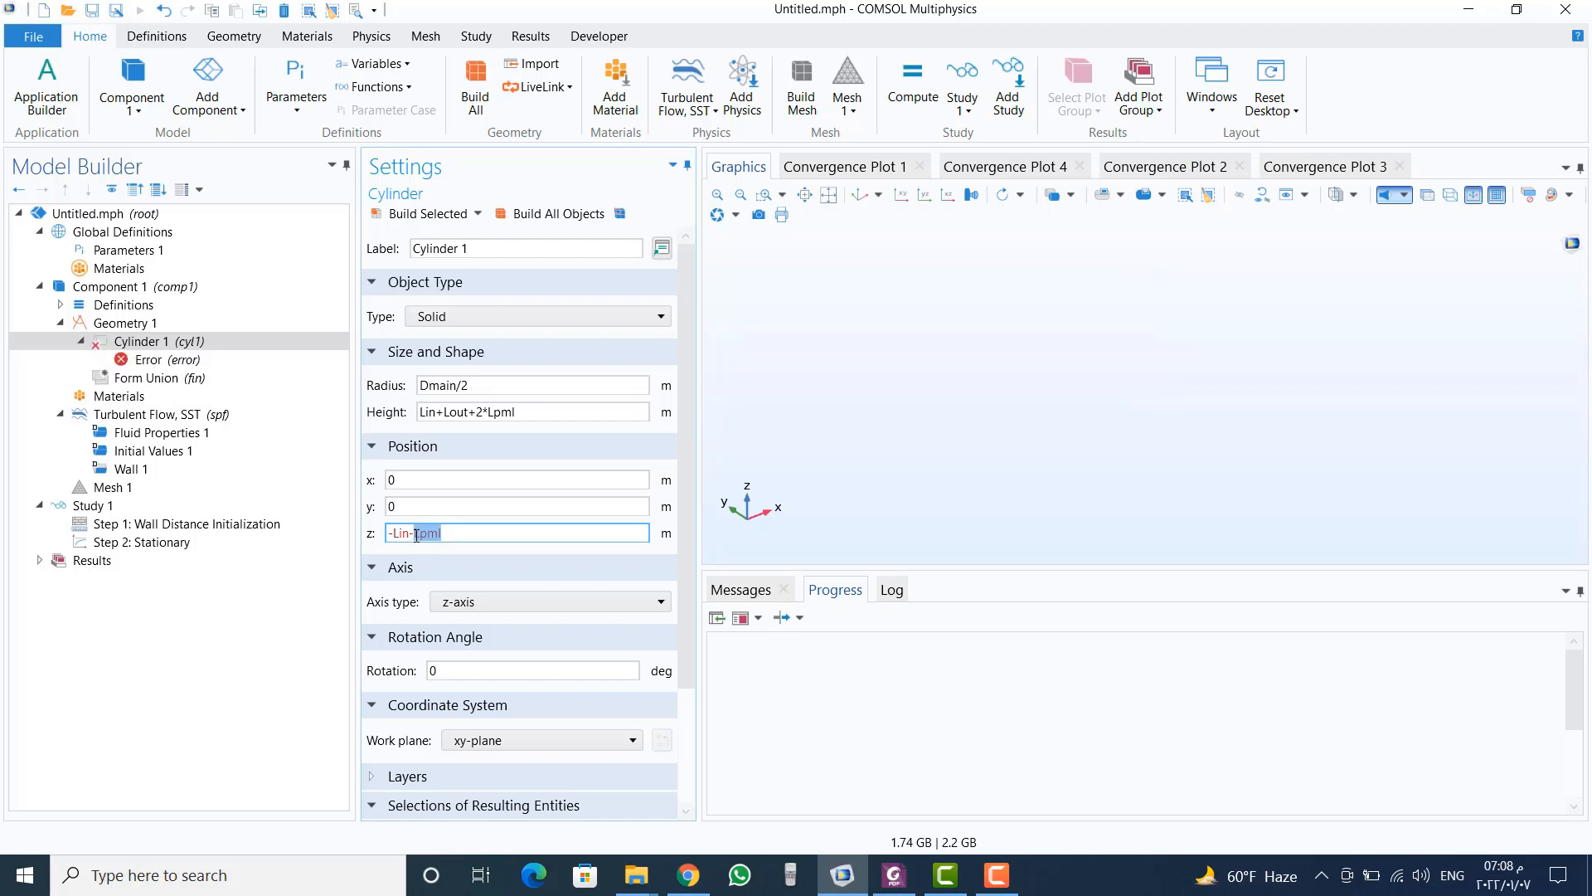
key("End")
left_click(421, 214)
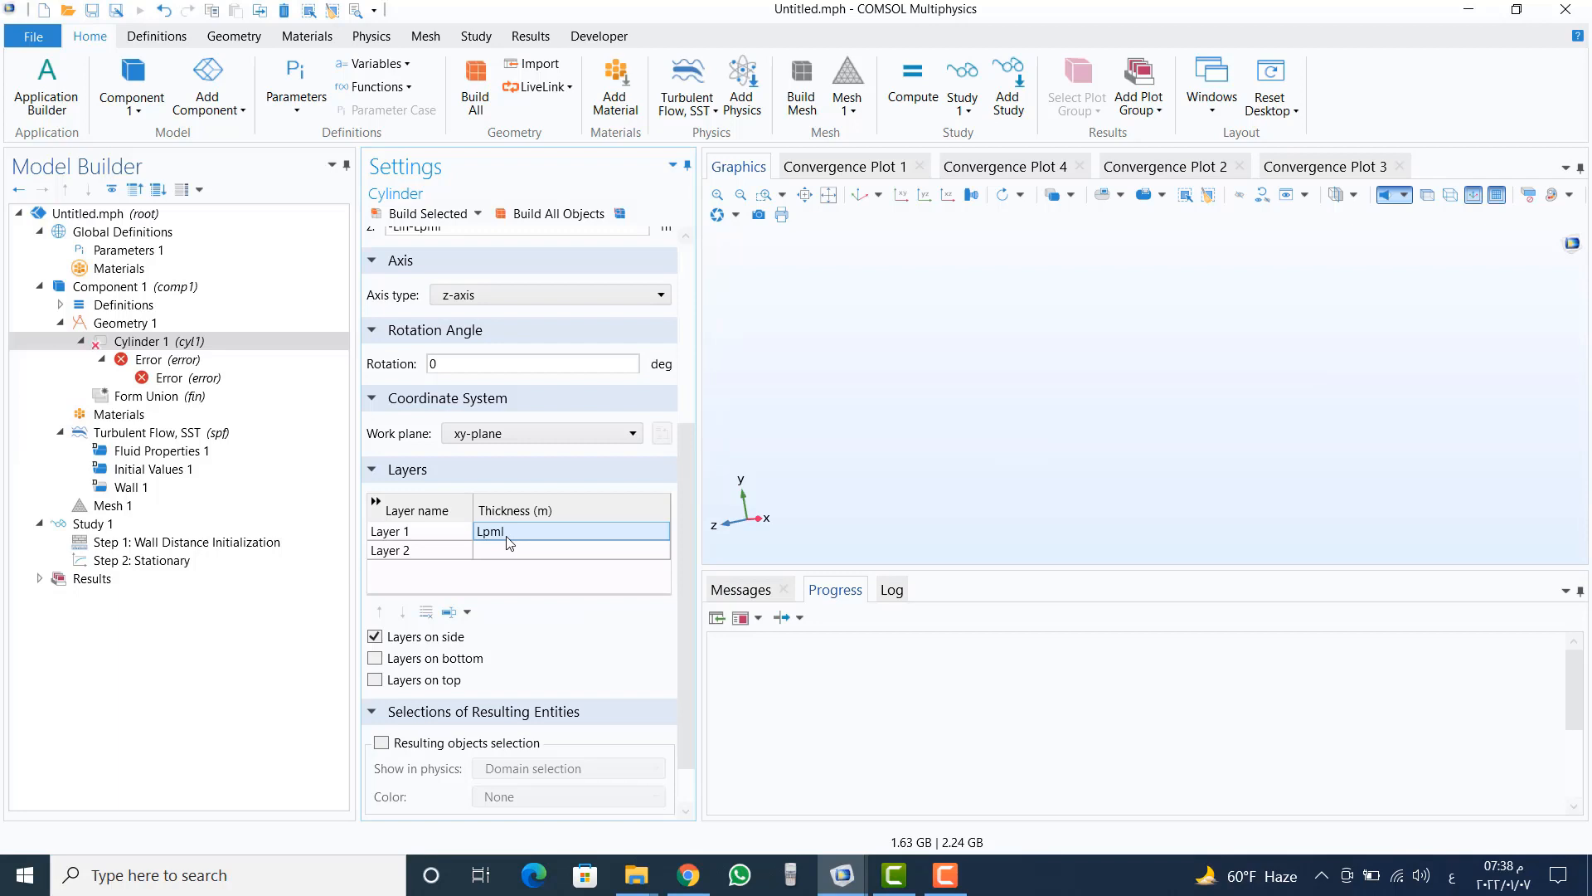
Step: Apply the Lpml-thick layer to the bottom and top of the main duct cylinder instead of its side, and build it
left_click(407, 642)
left_click(414, 662)
left_click(415, 682)
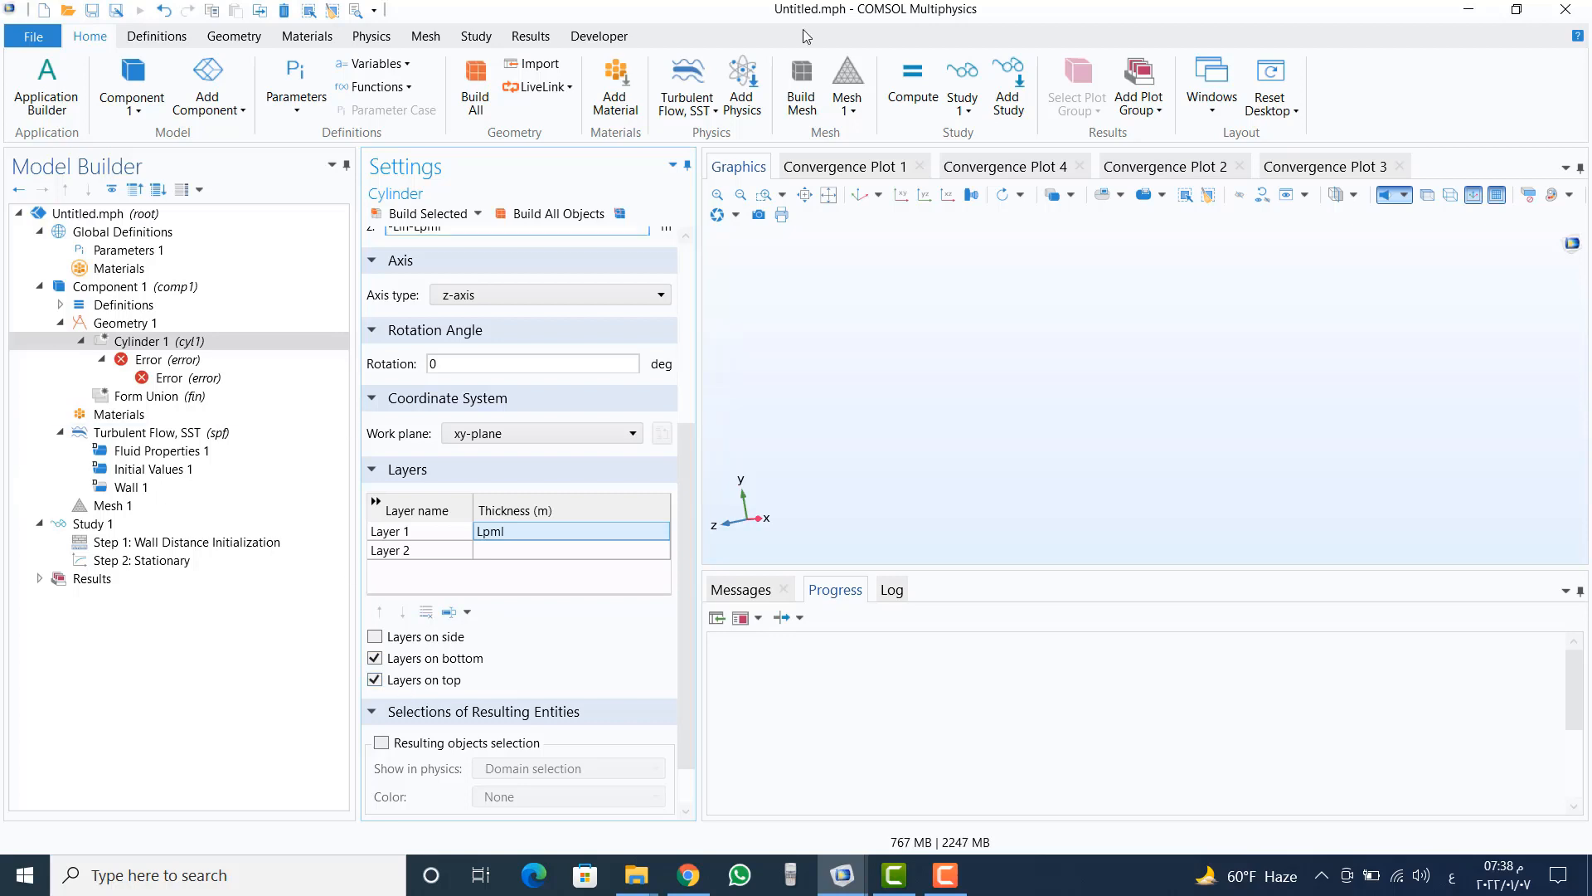
left_click(462, 216)
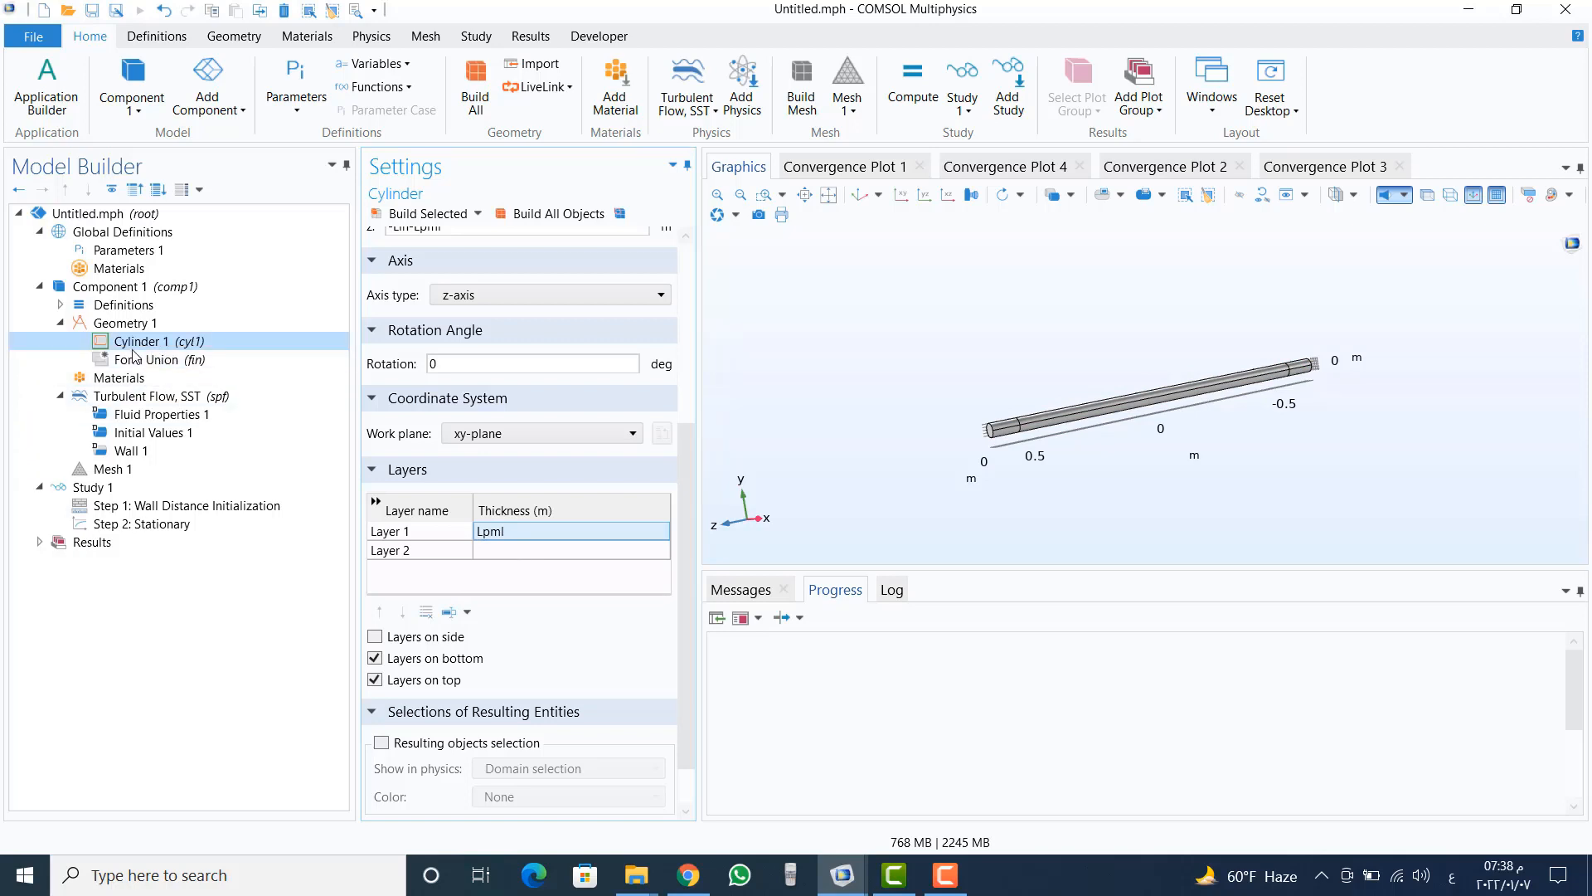
Step: Add a second cylinder for the neck to Geometry 1 and set its radius to Dneck/2
left_click(121, 325)
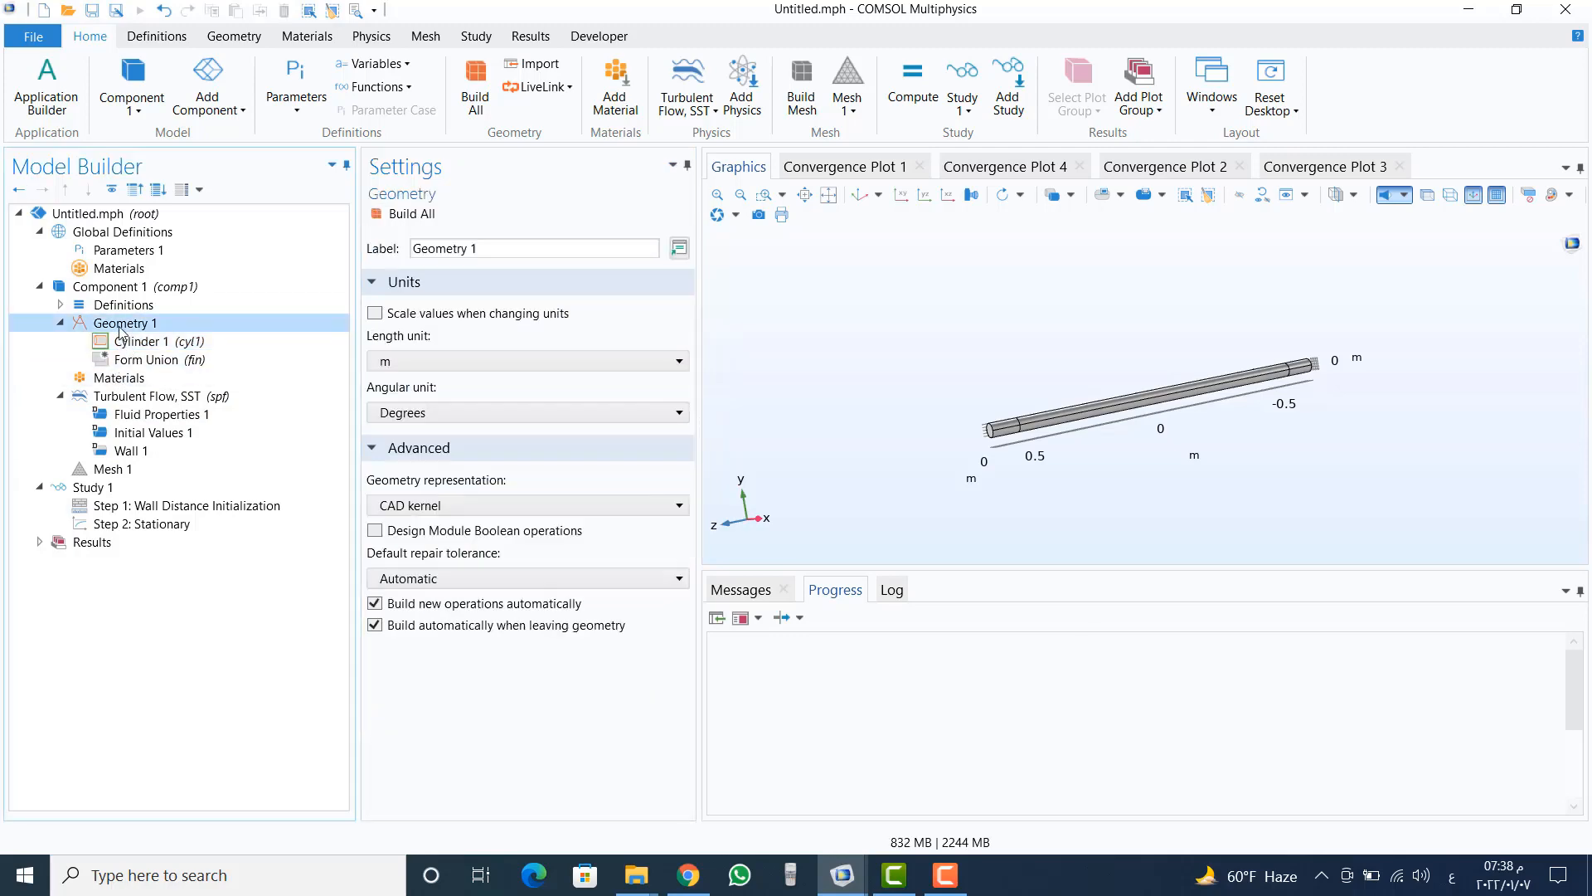
right_click(121, 332)
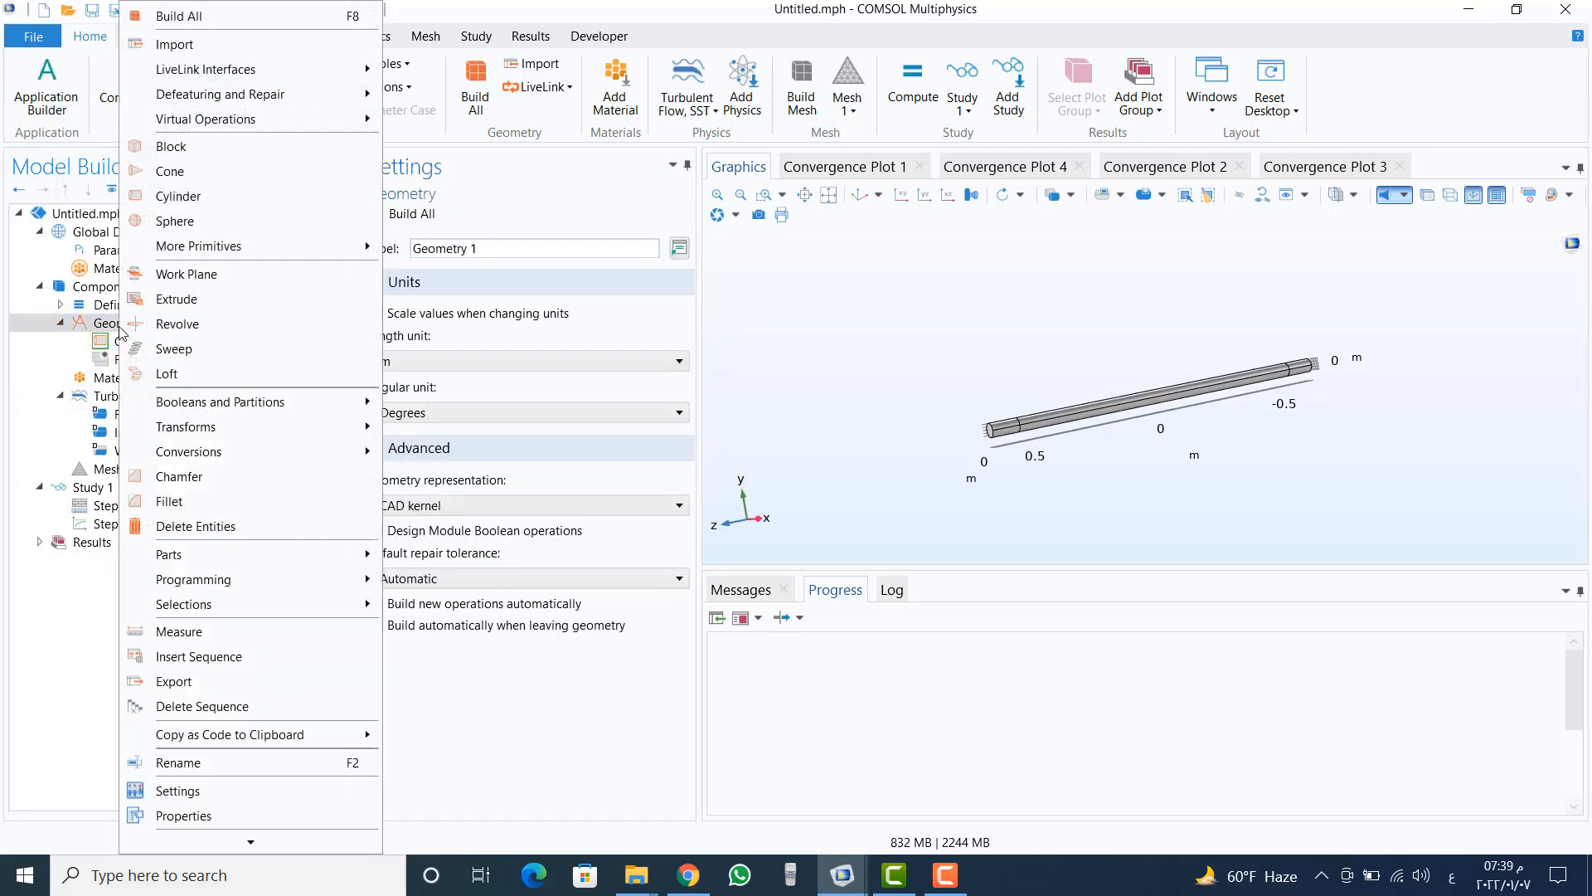
left_click(205, 203)
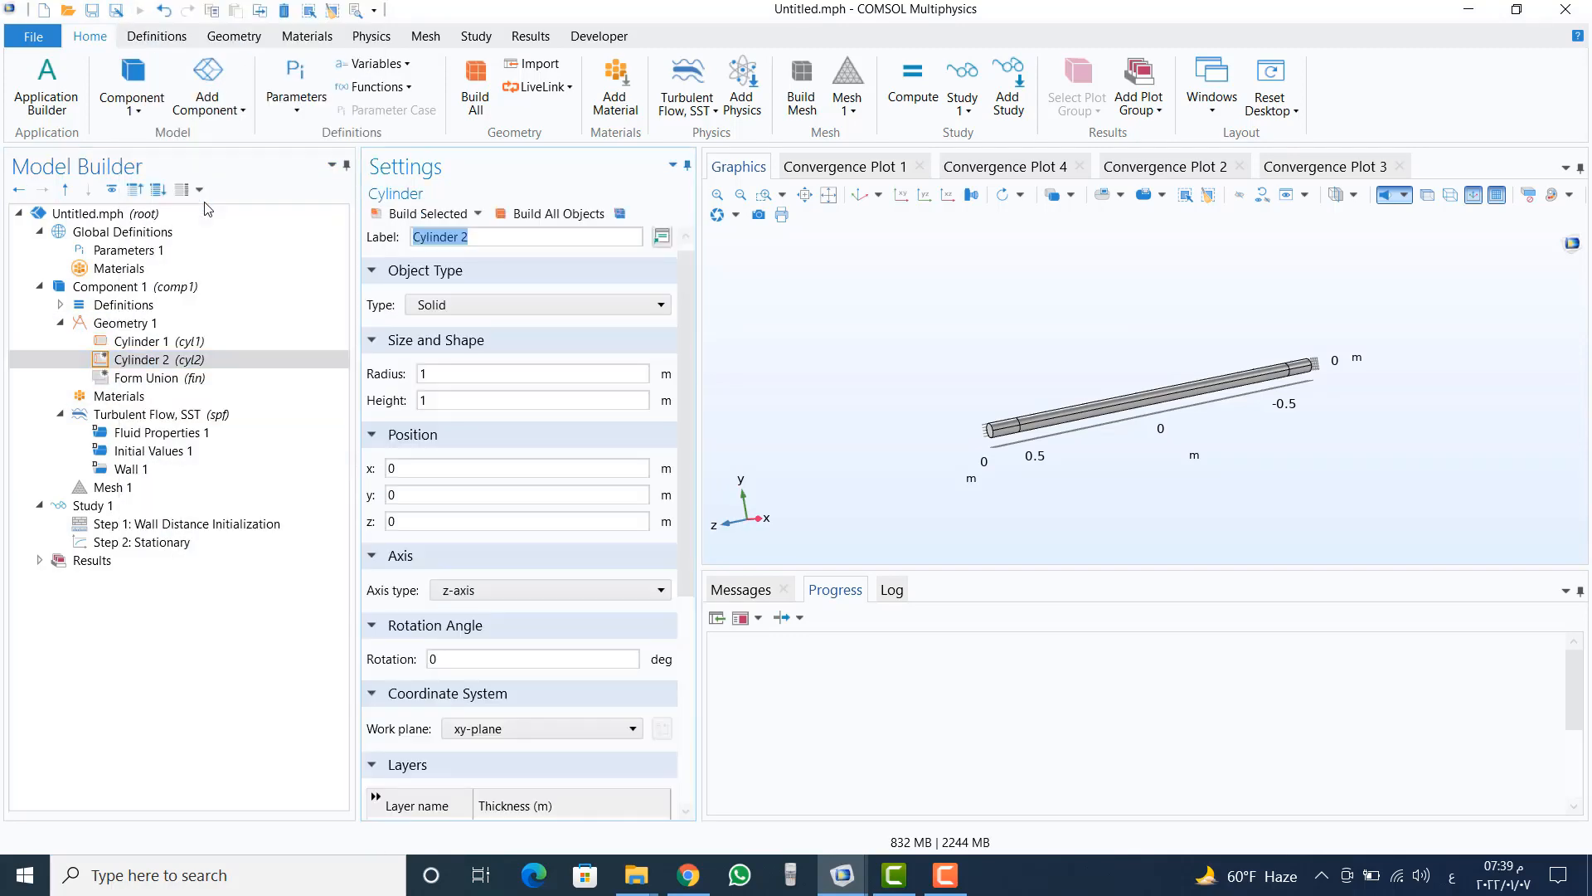
left_click(455, 374)
double_click(455, 374)
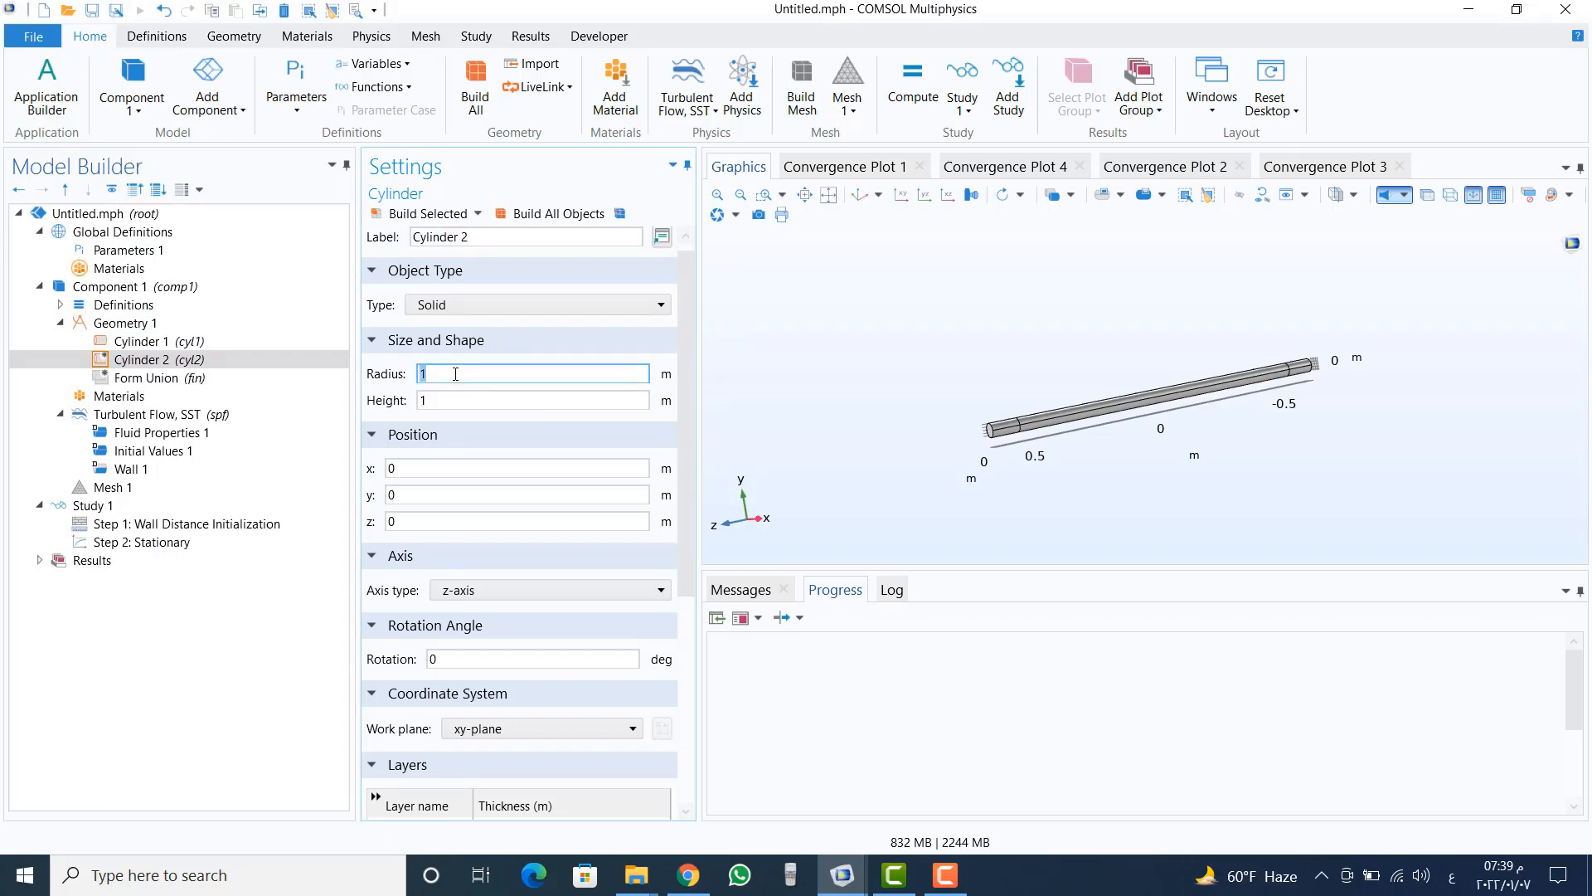
type("ي")
key("BackSpace")
key("alt+shift")
type("Dneck_2")
Step: Set the neck cylinder's height to 1.2*Lneck and its x position to Dmain/2-0.2*Lneck
left_click(434, 399)
double_click(434, 398)
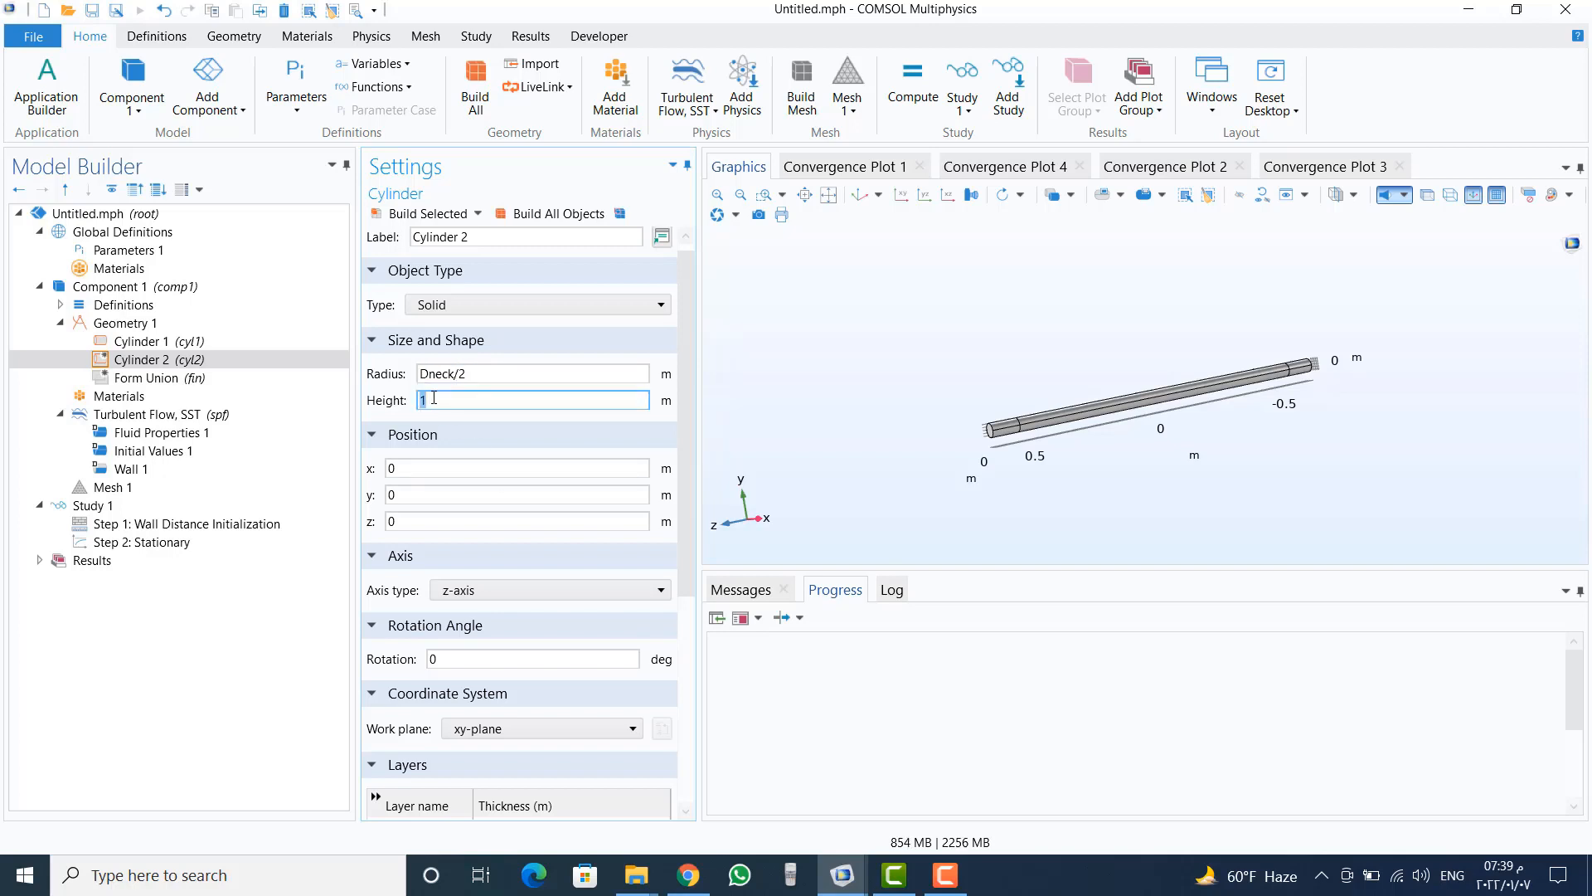
type("1.2")
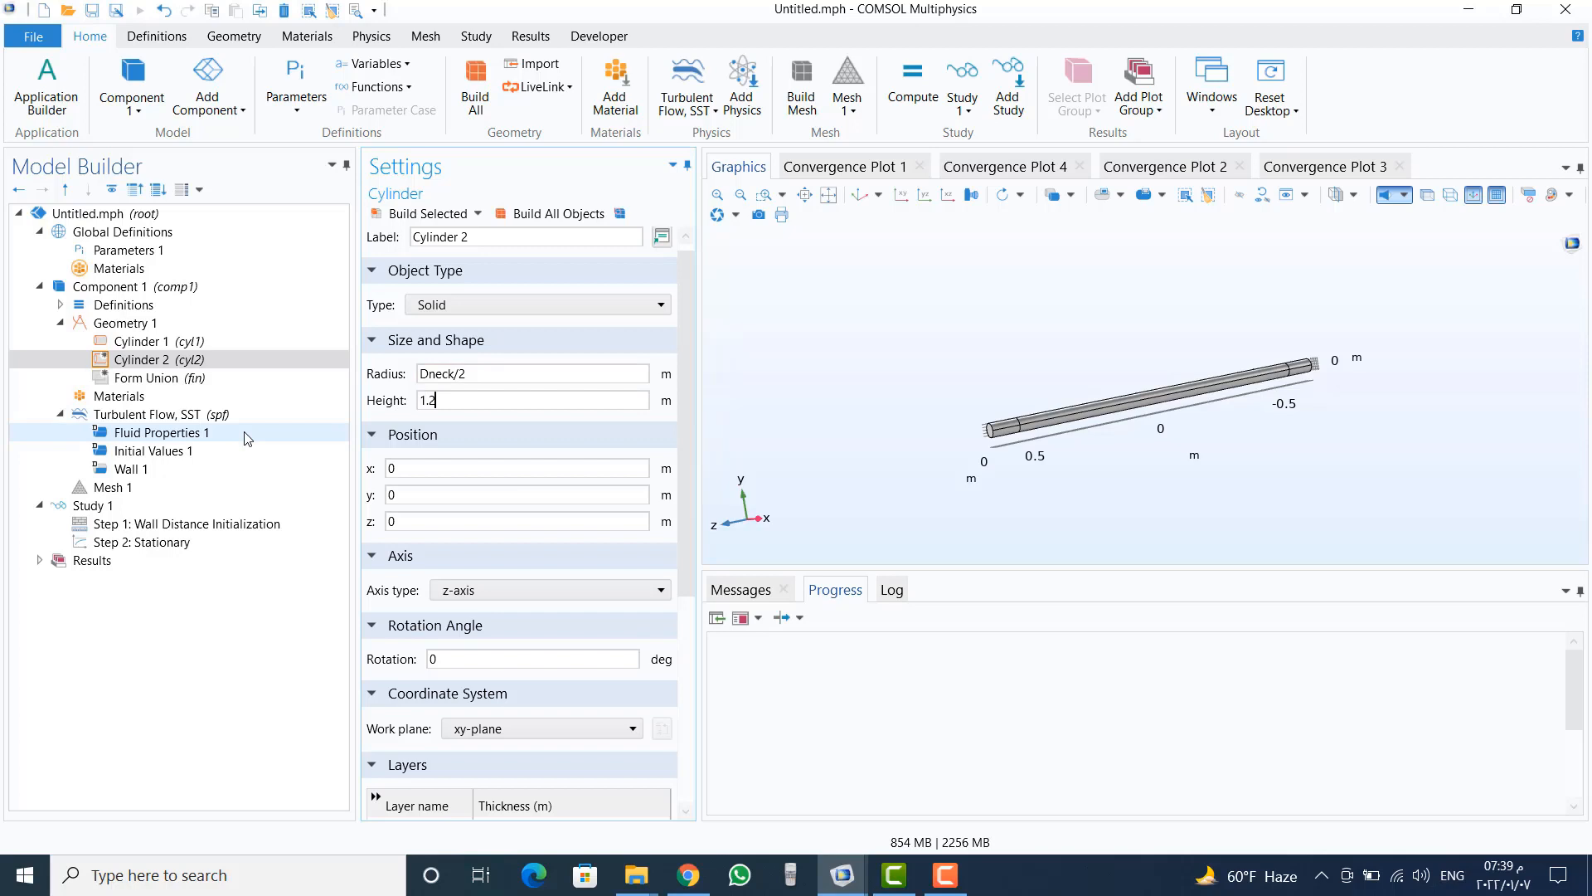
type("*Lneck")
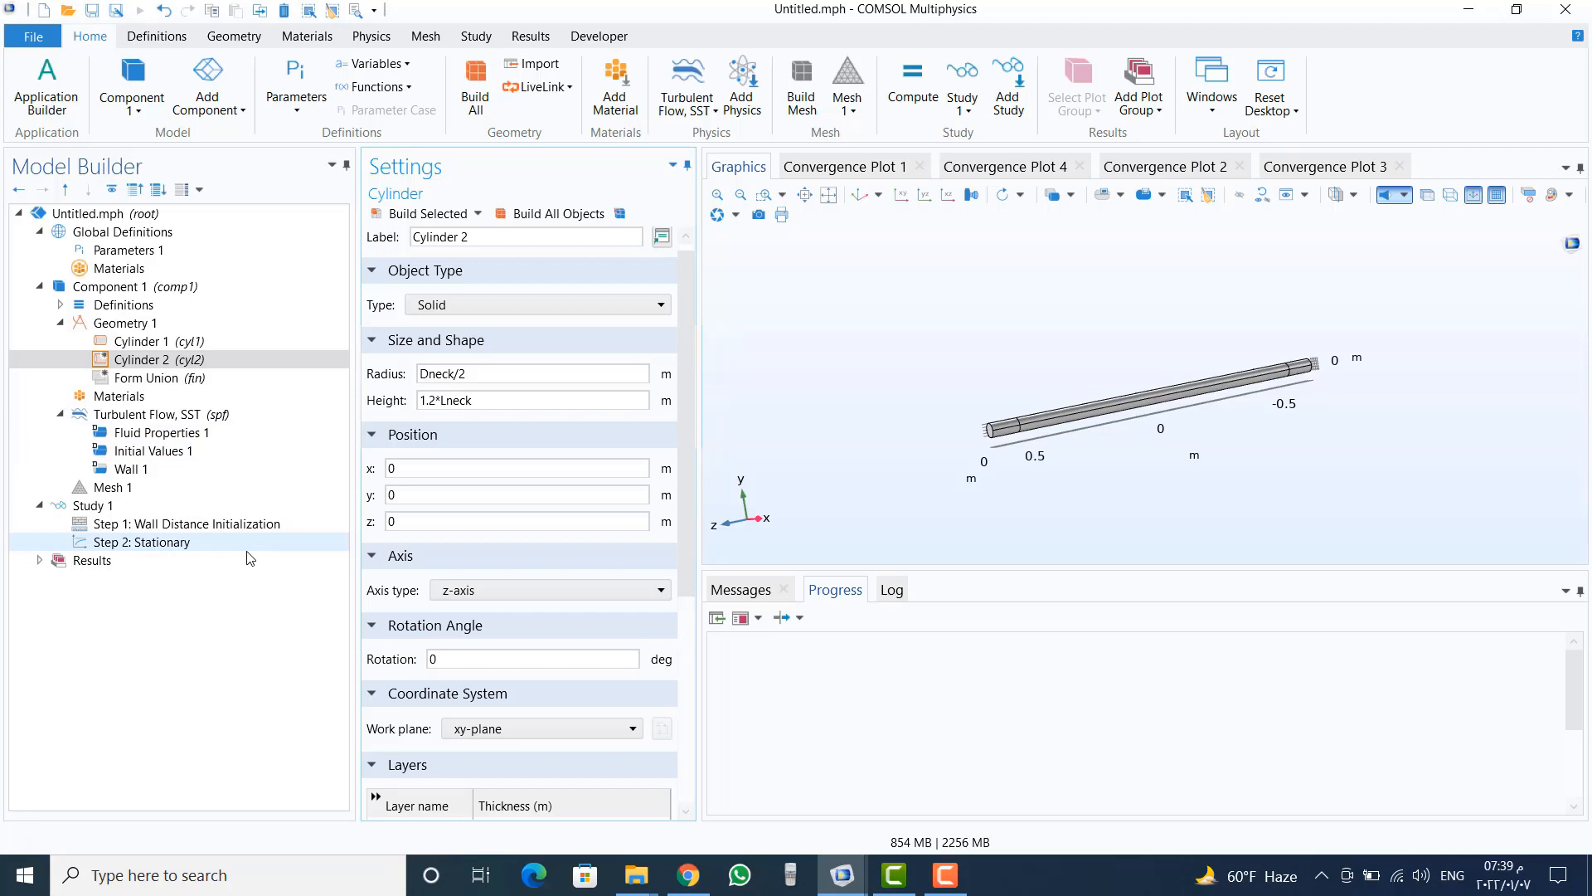
double_click(414, 467)
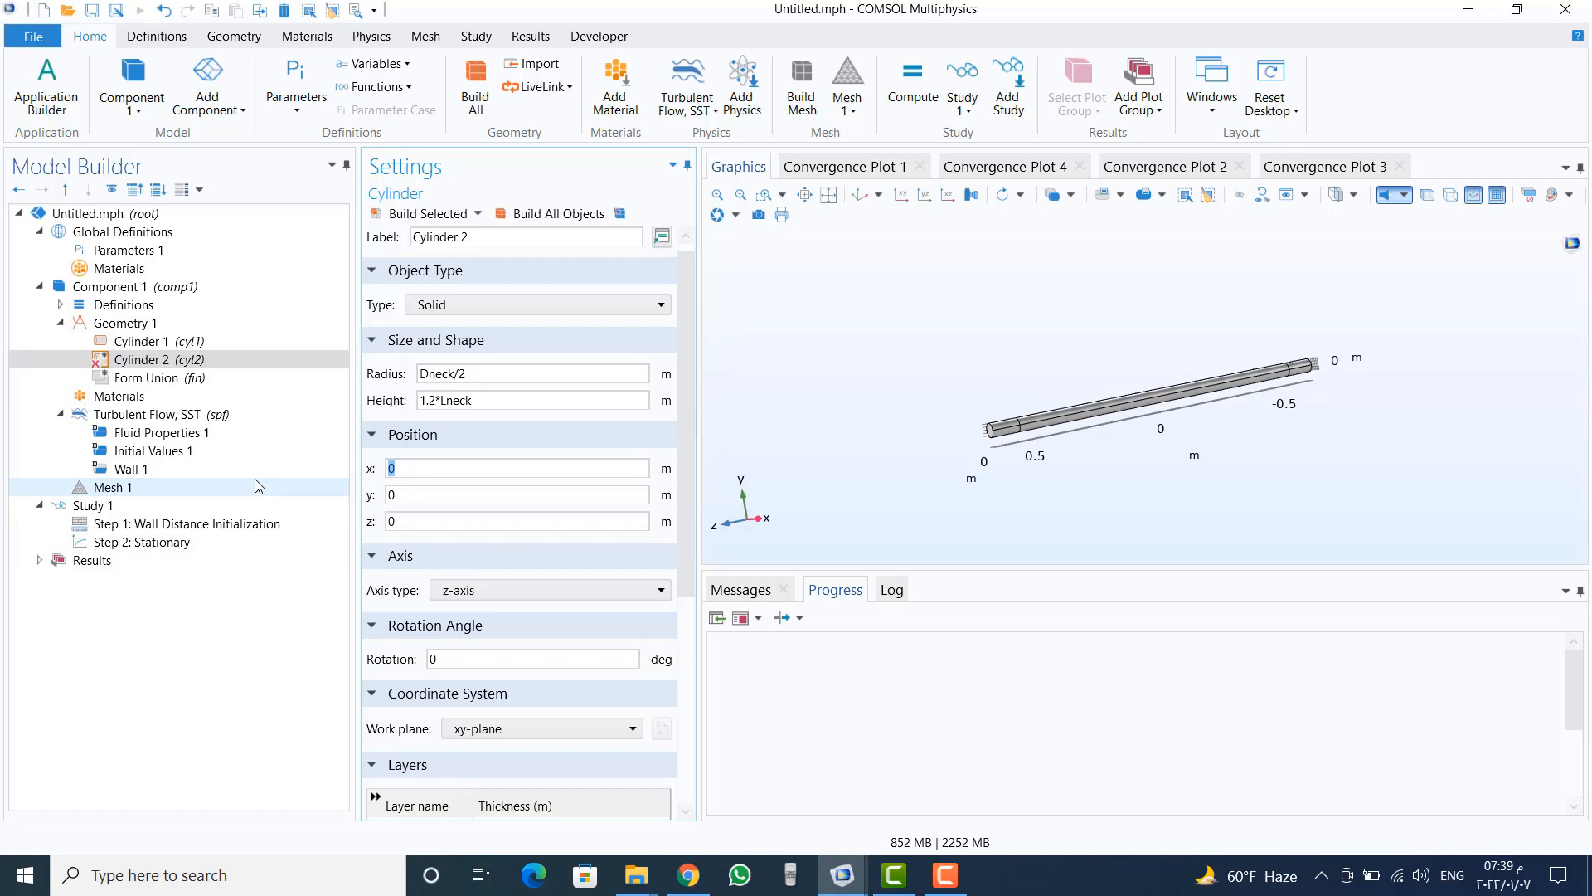
type("Dmain/2-0.2*Lneck")
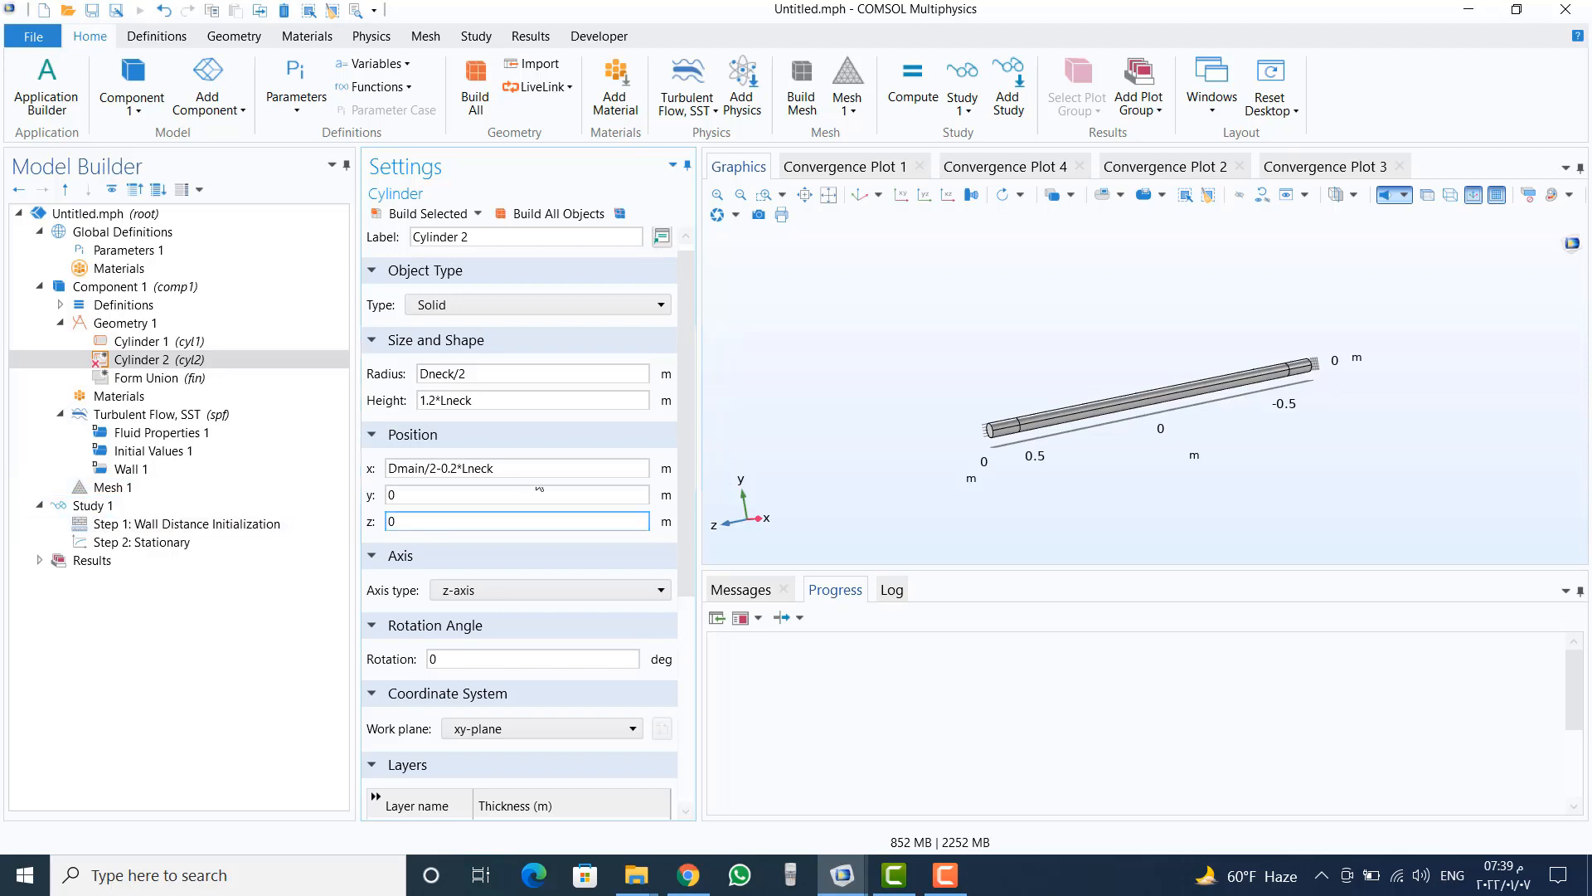
Step: Align the neck cylinder with the x-axis and build it
left_click(470, 589)
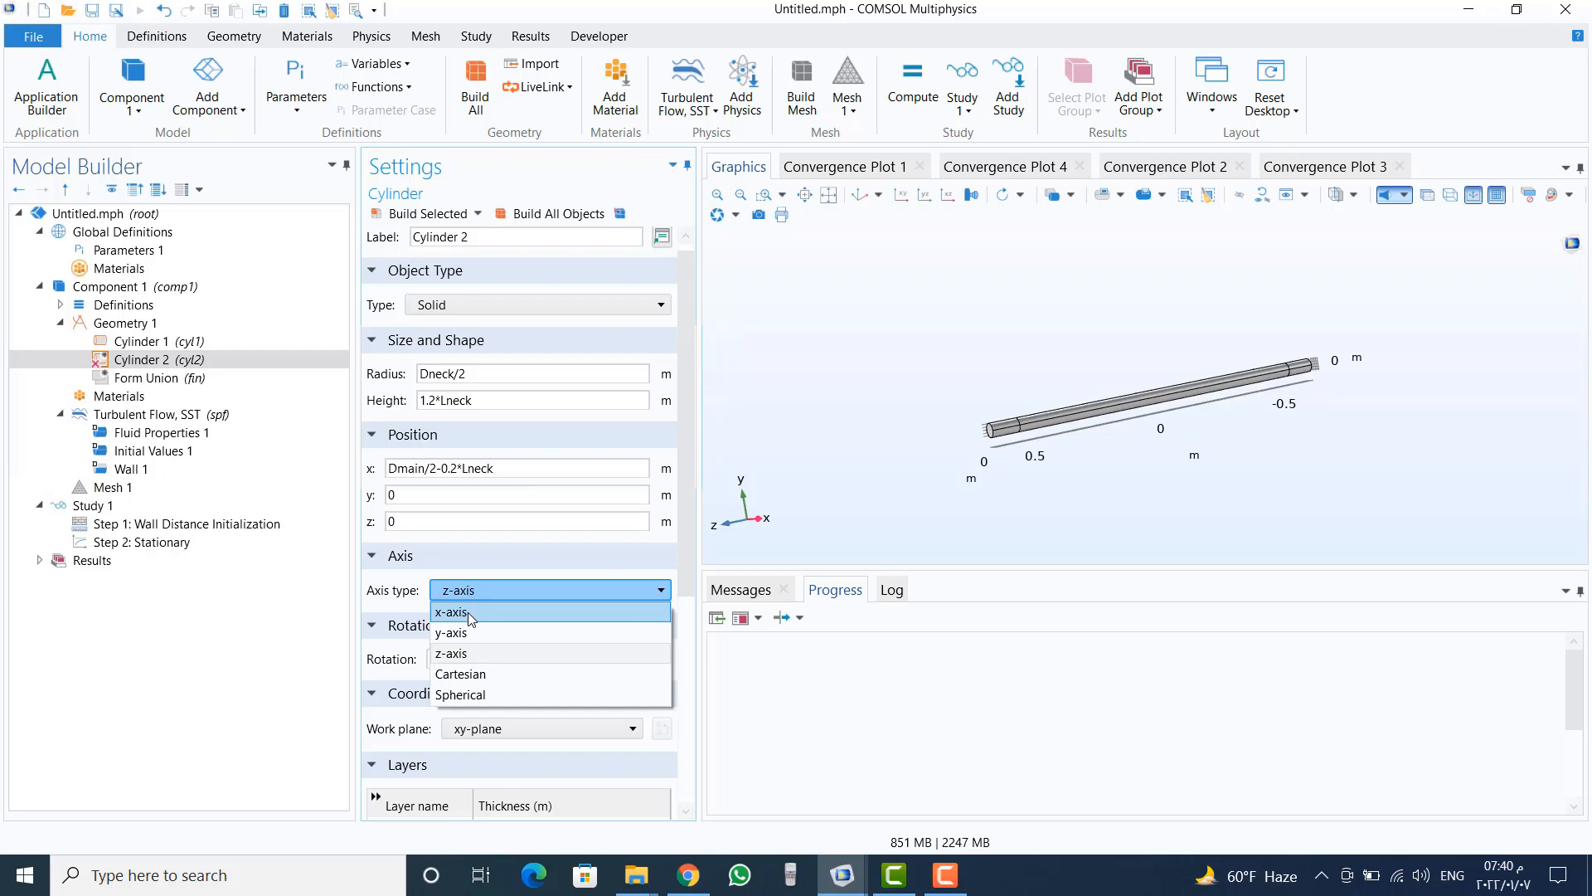
left_click(470, 612)
left_click(427, 215)
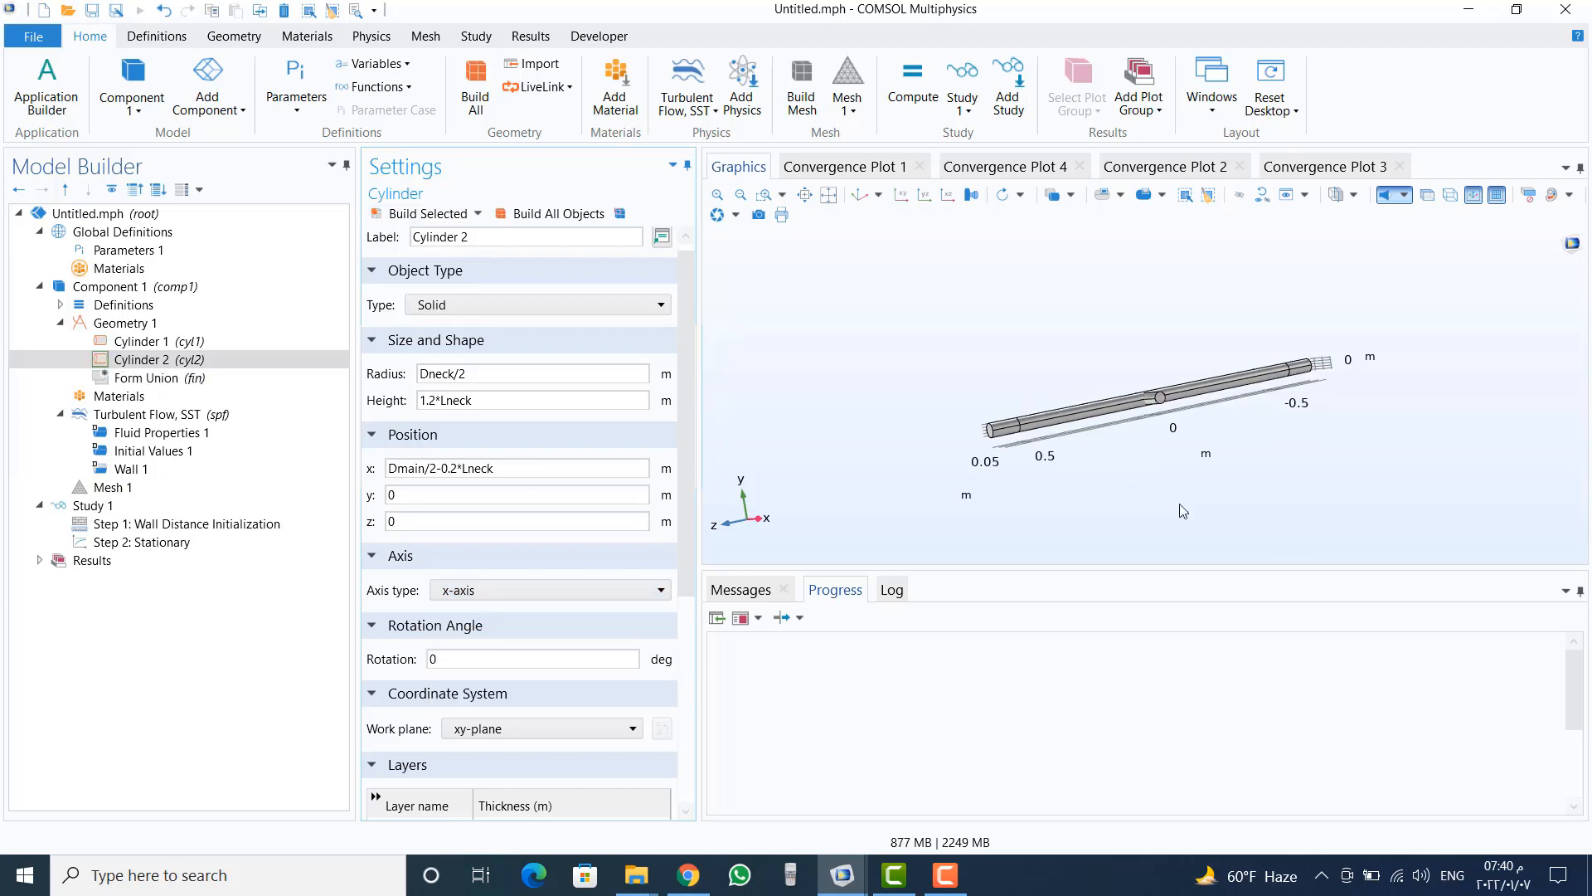
left_click_drag(1184, 510, 996, 255)
left_click_drag(995, 255, 1307, 339)
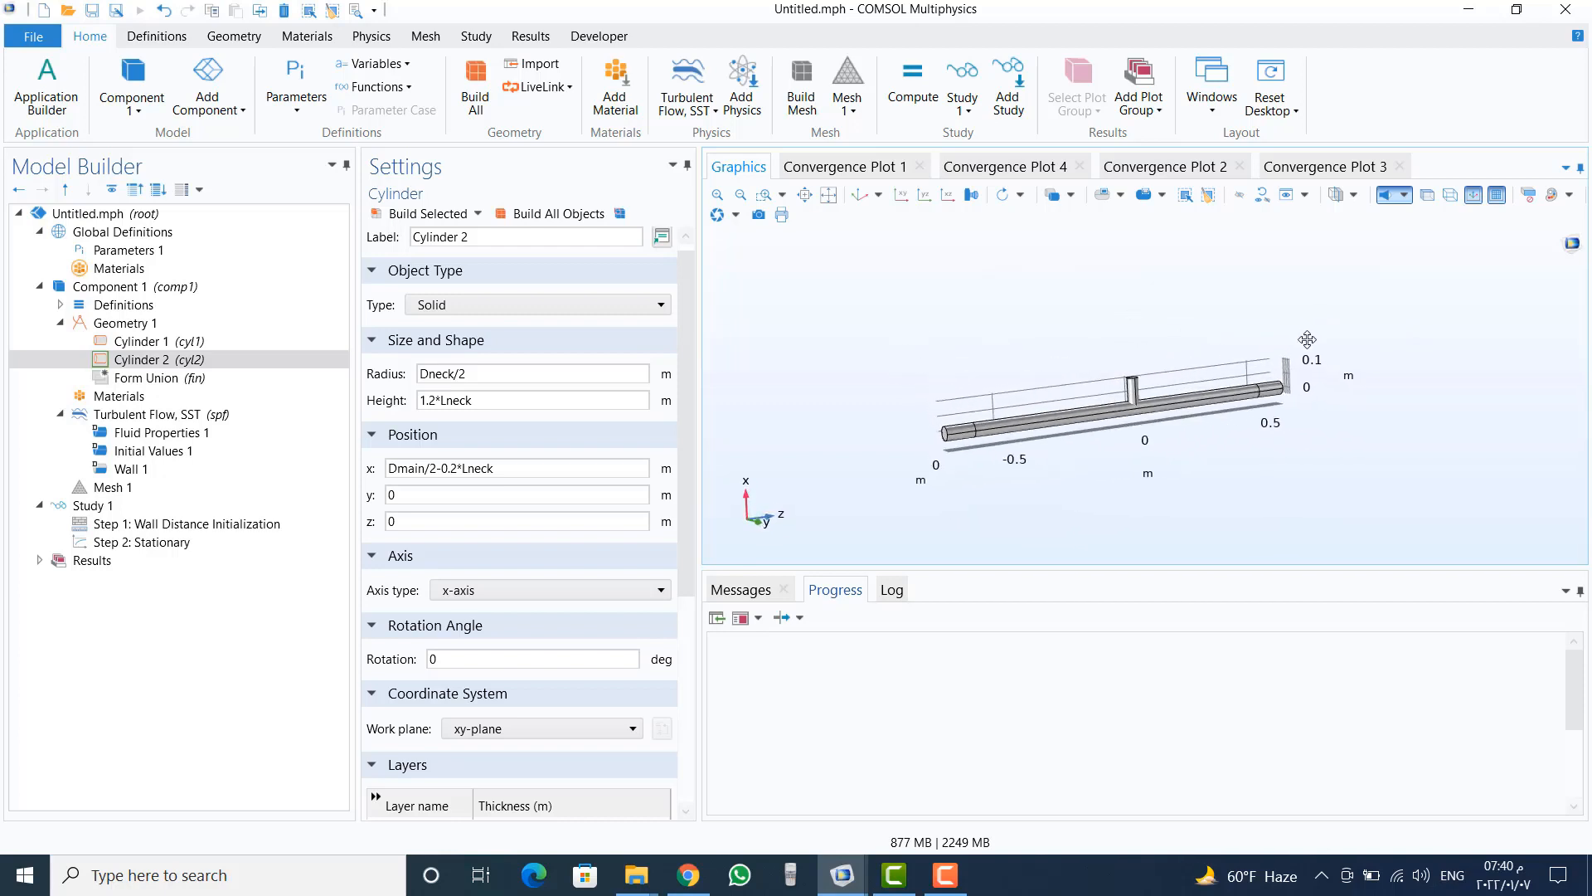
Step: Add a third cylinder for the resonator volume to Geometry 1 and set its radius to Dreson/2
right_click(123, 323)
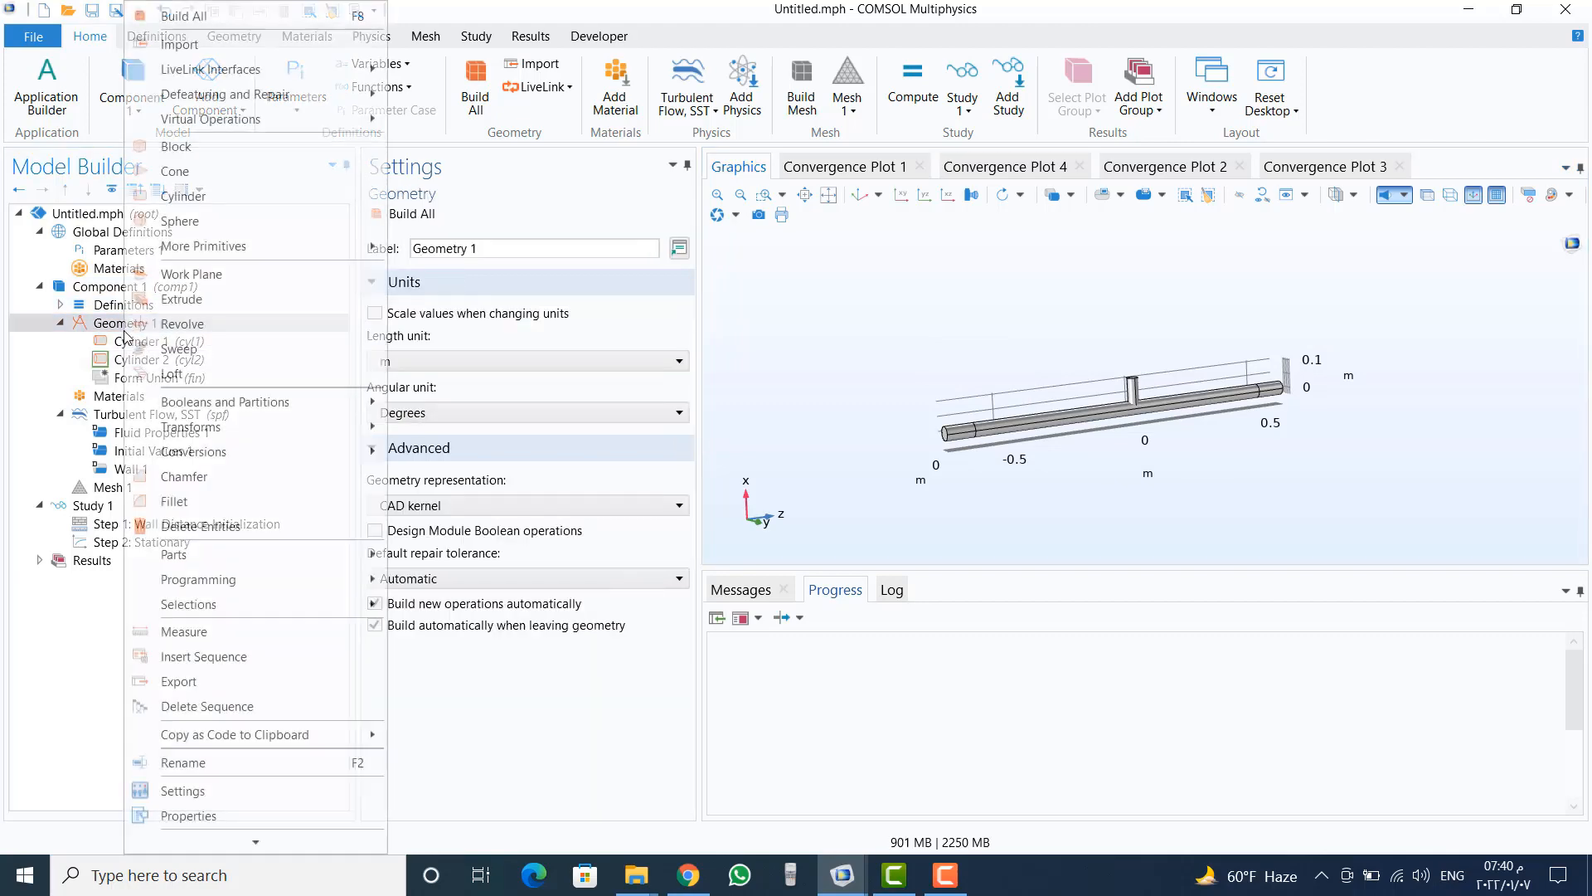
left_click(228, 207)
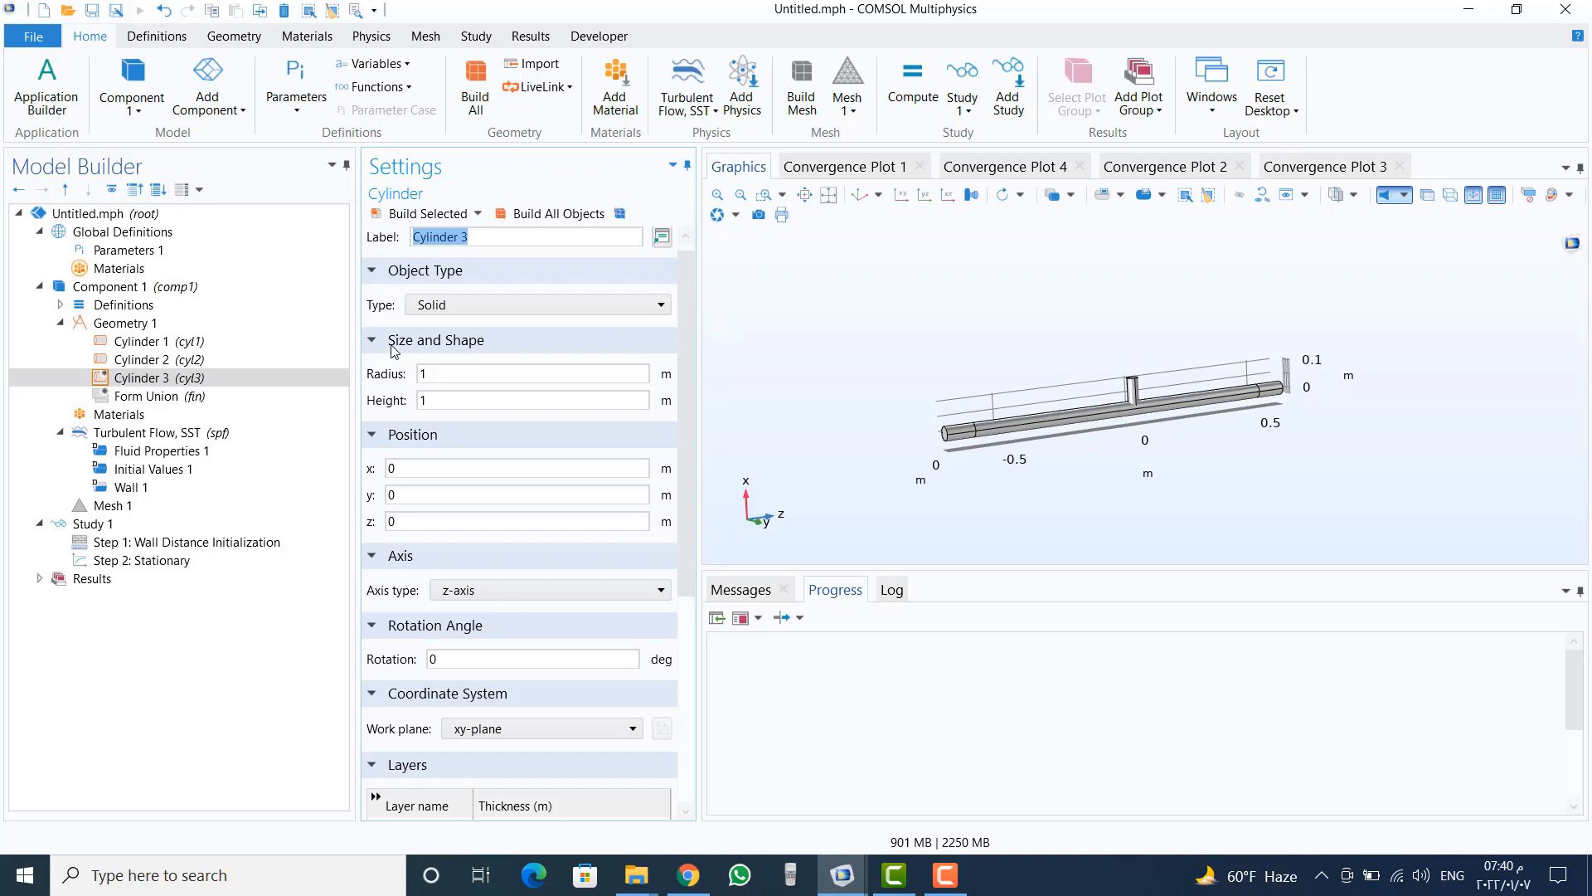
double_click(423, 374)
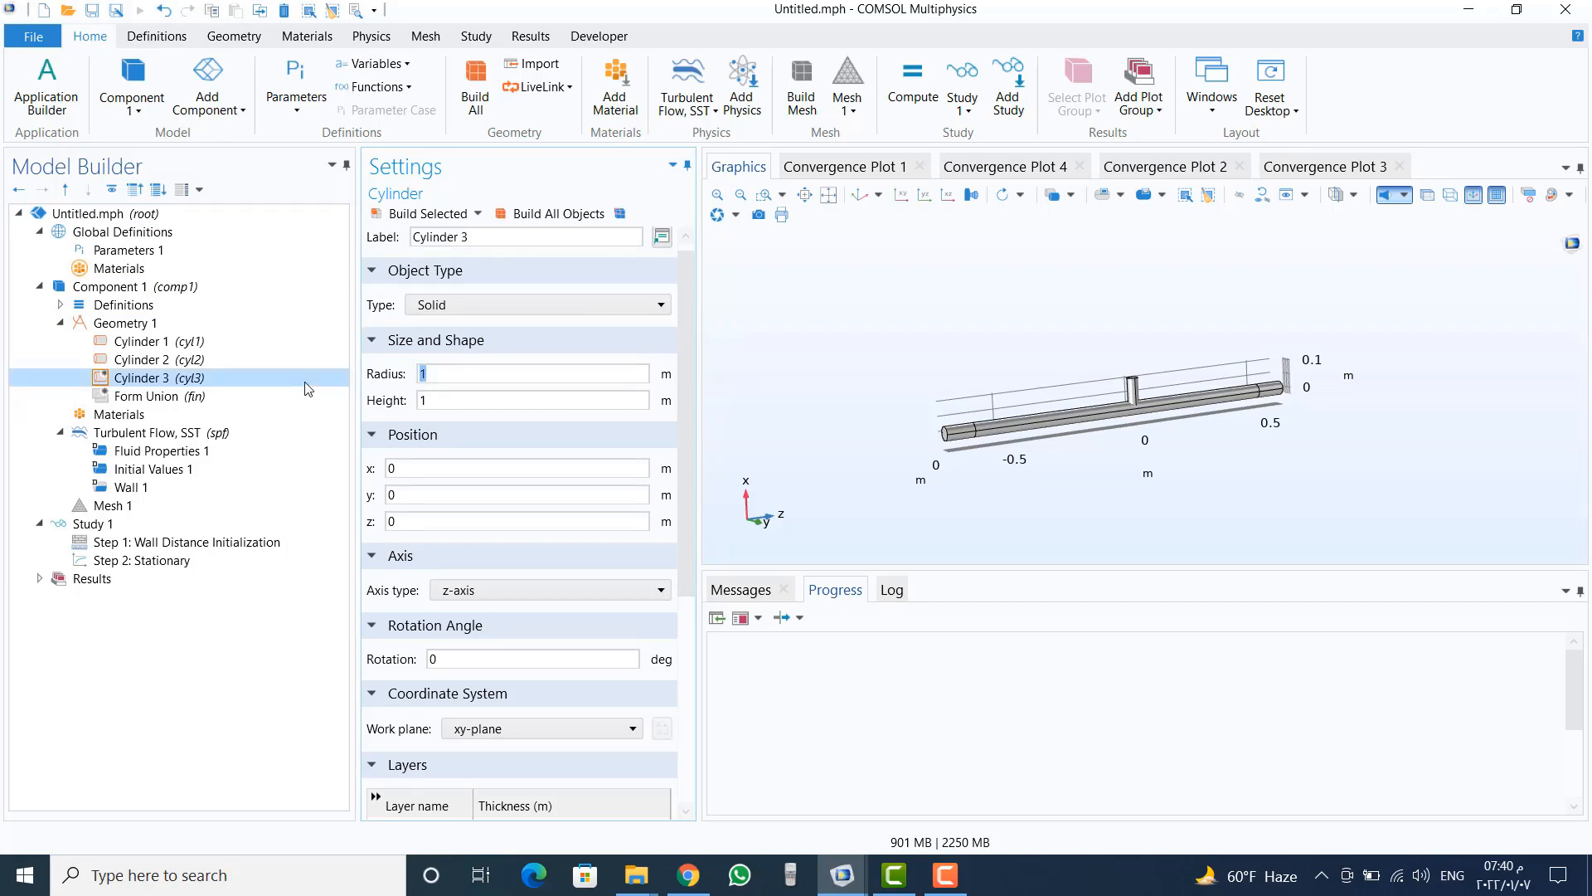
type("Dreson/2")
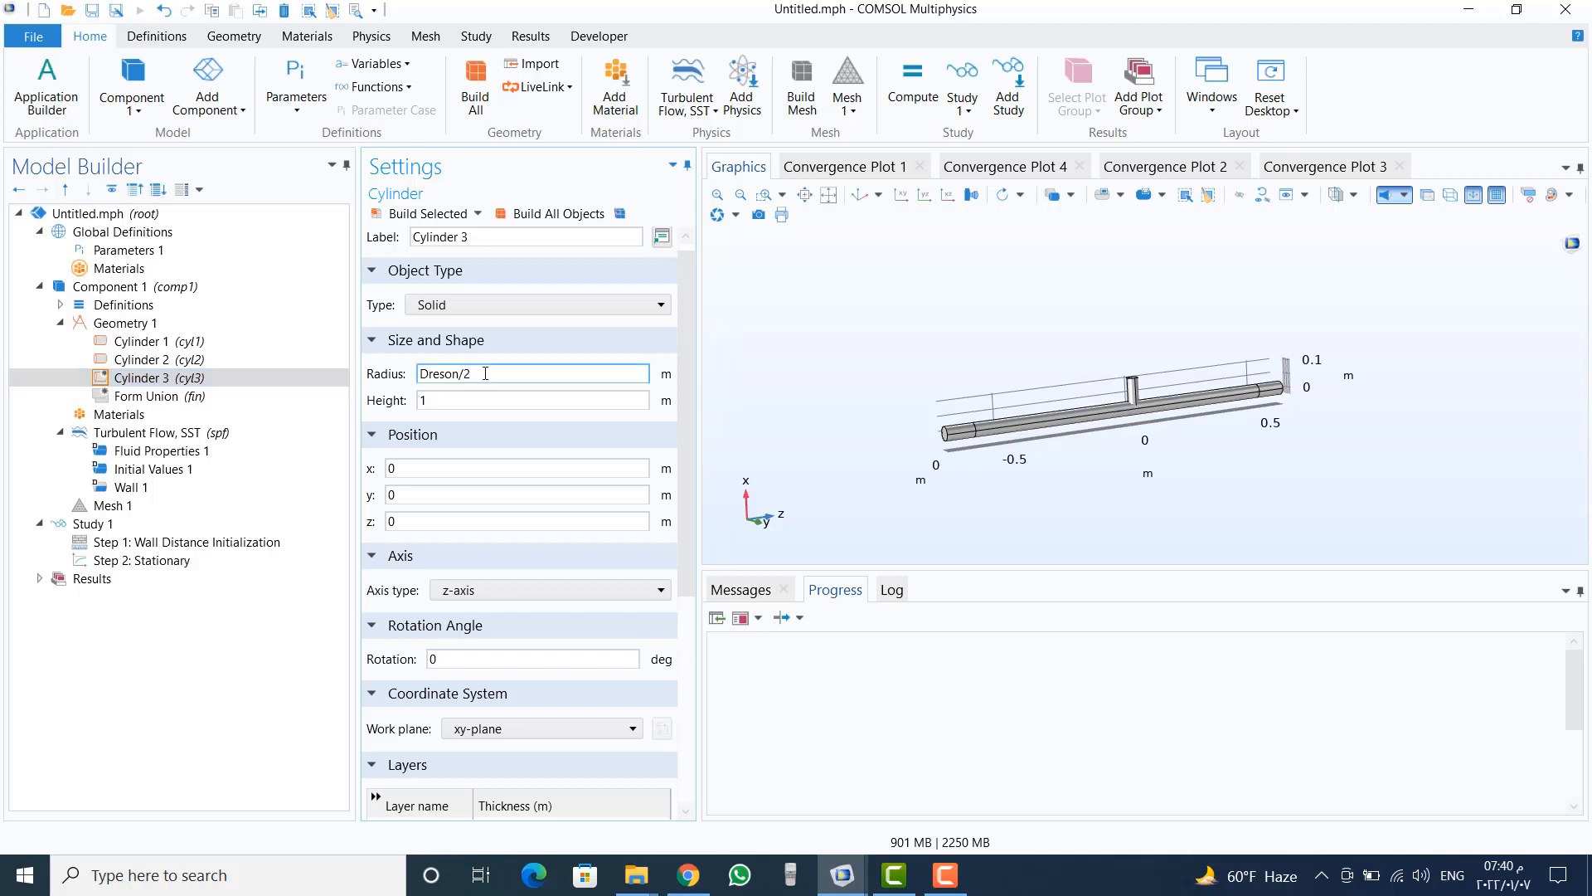
Step: Set the resonator cylinder's height to Lreson
left_click(489, 401)
double_click(490, 401)
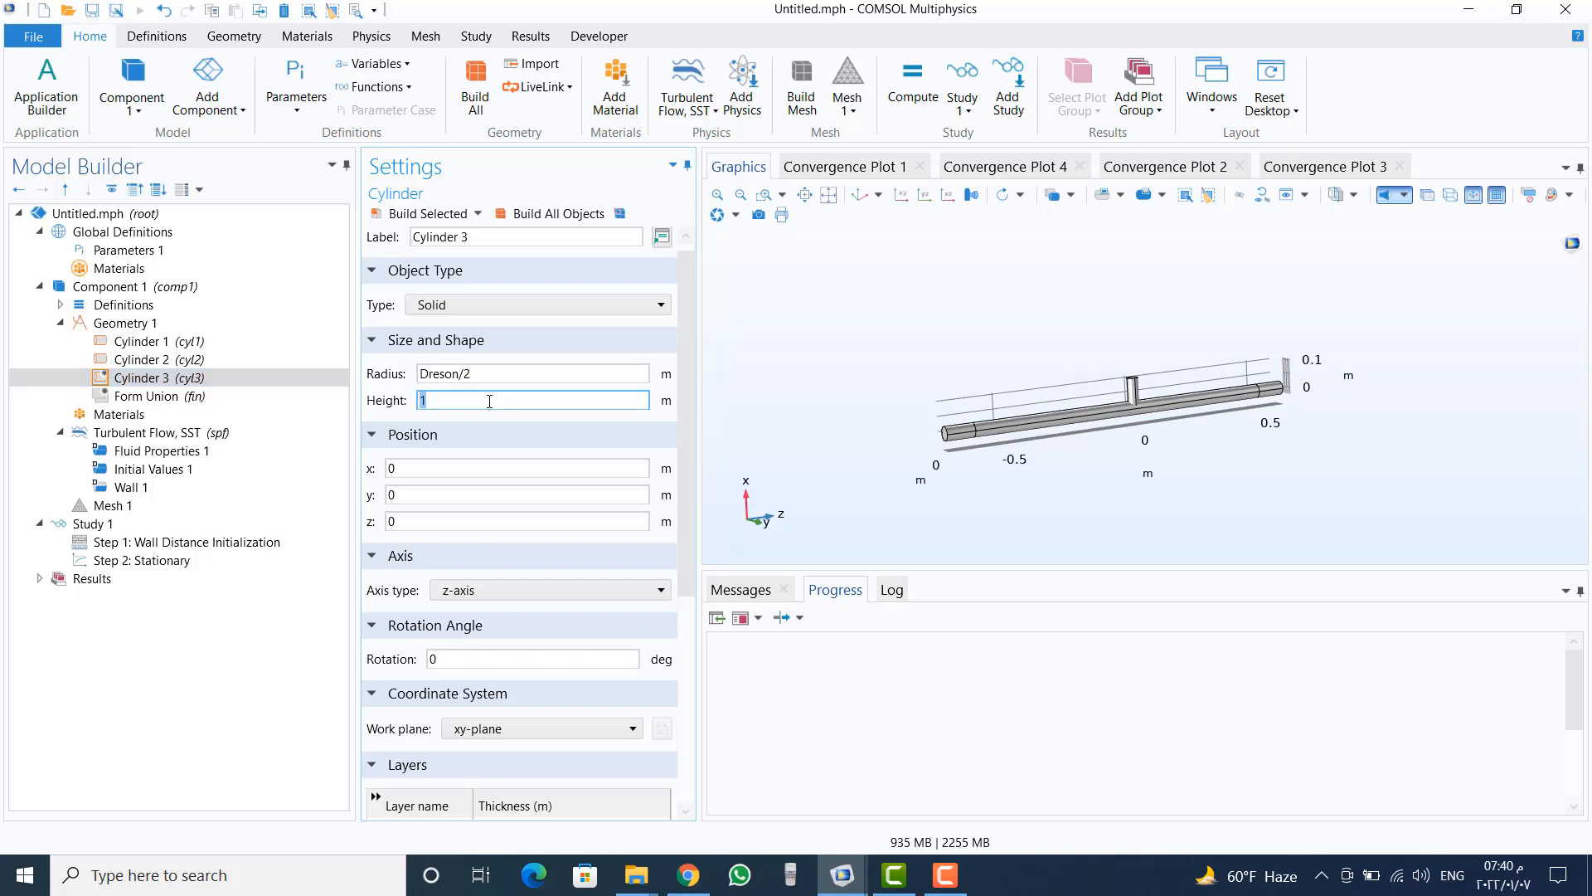
type("lre")
key("BackSpace")
key("BackSpace")
key("BackSpace")
type("Lreson")
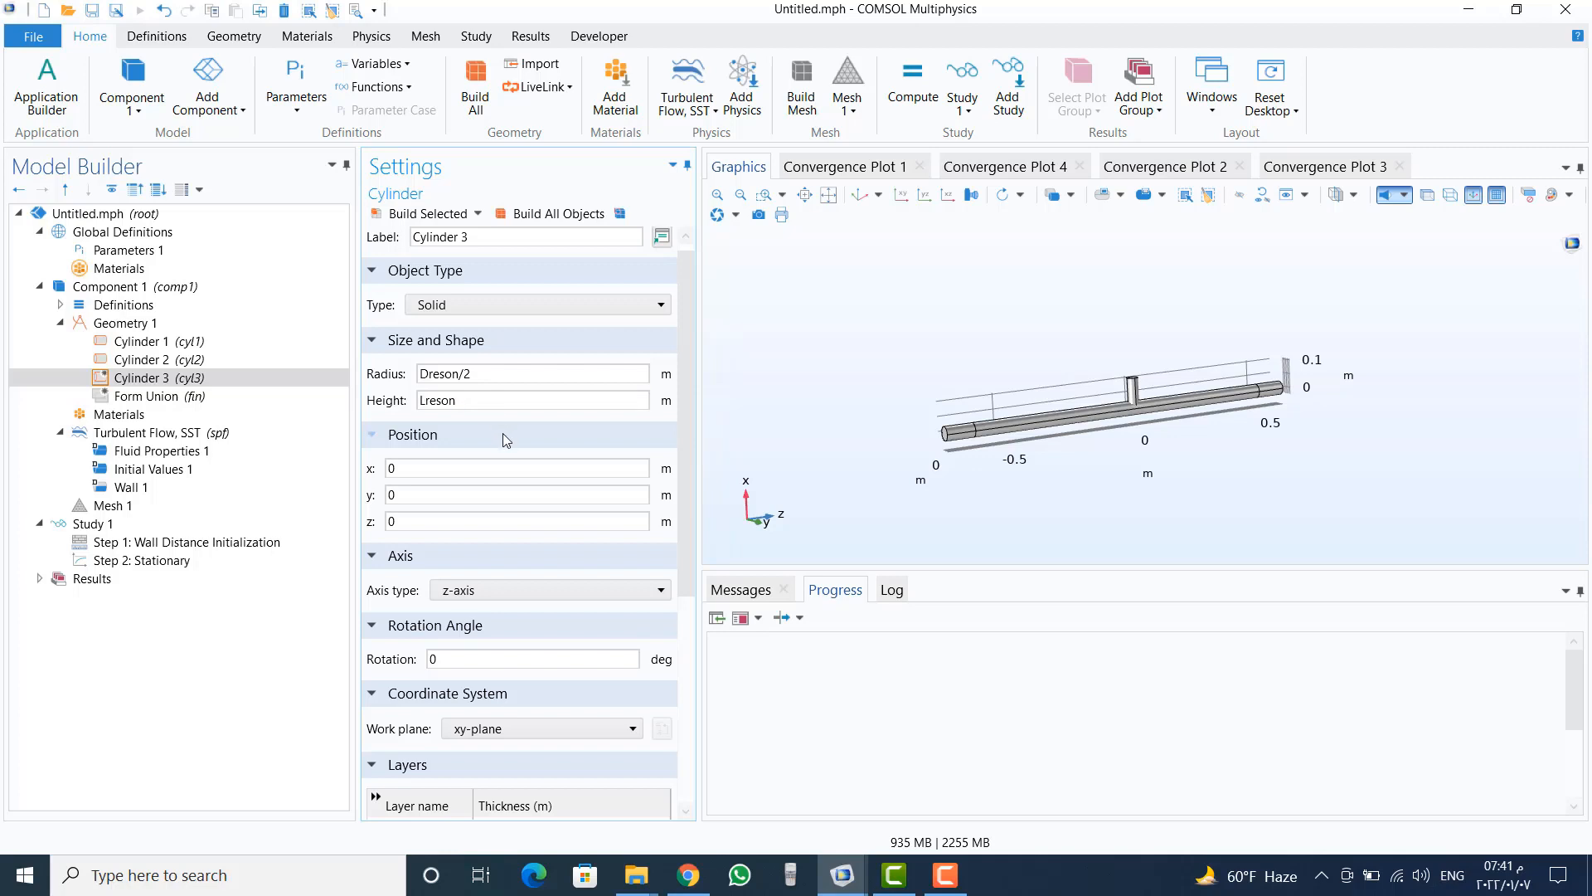
Step: Position the resonator cylinder at x = Dmain/2+Lneck, align it with the x-axis and build it
double_click(456, 468)
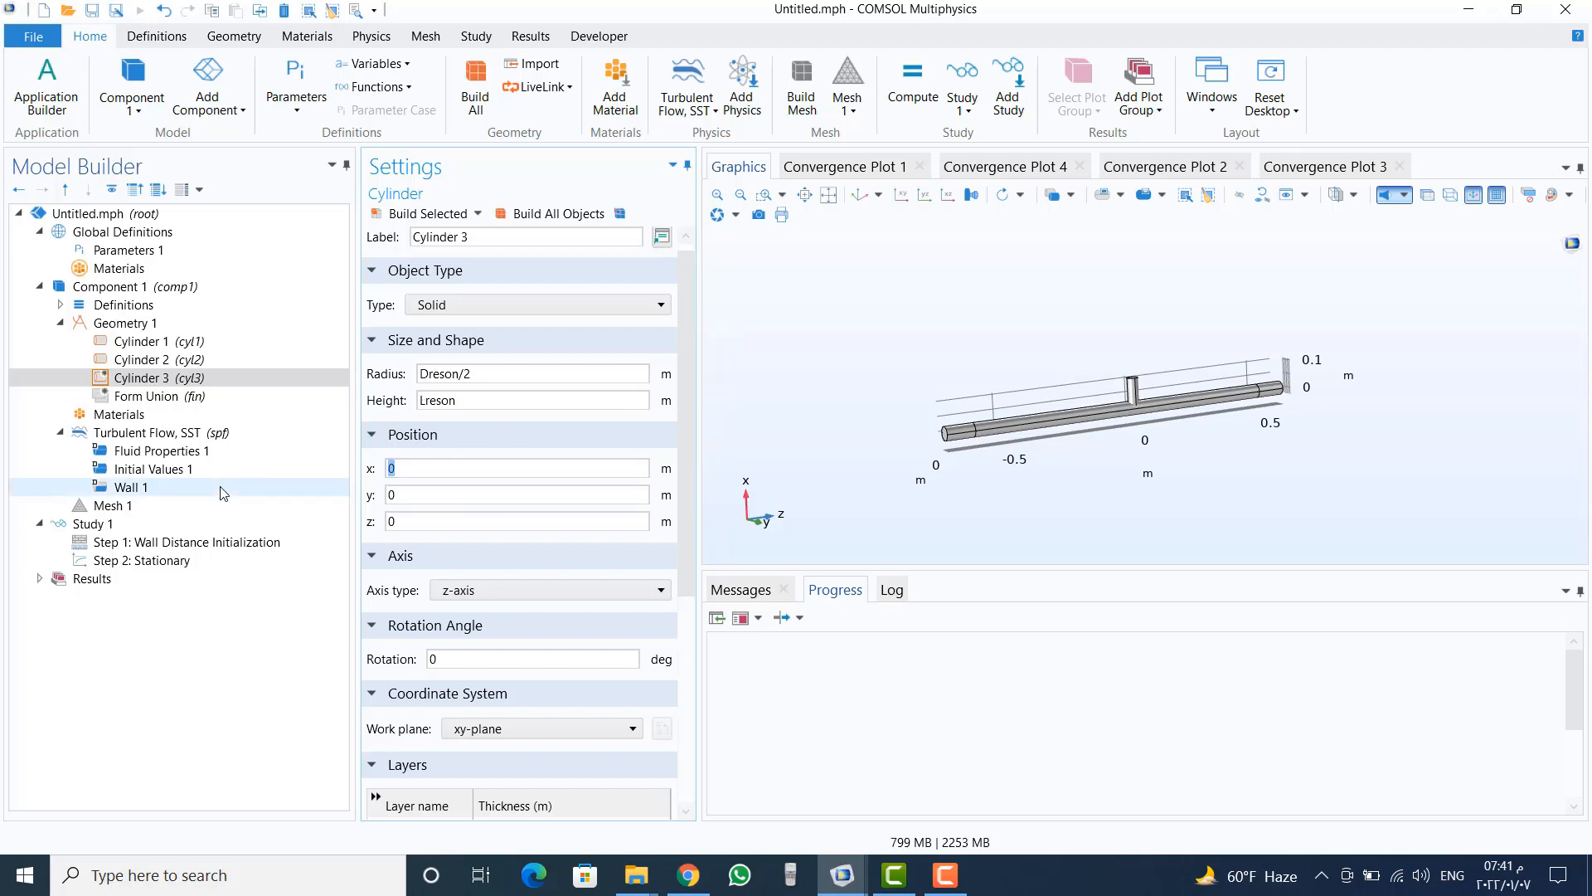
type("Dmain/2+Lneck")
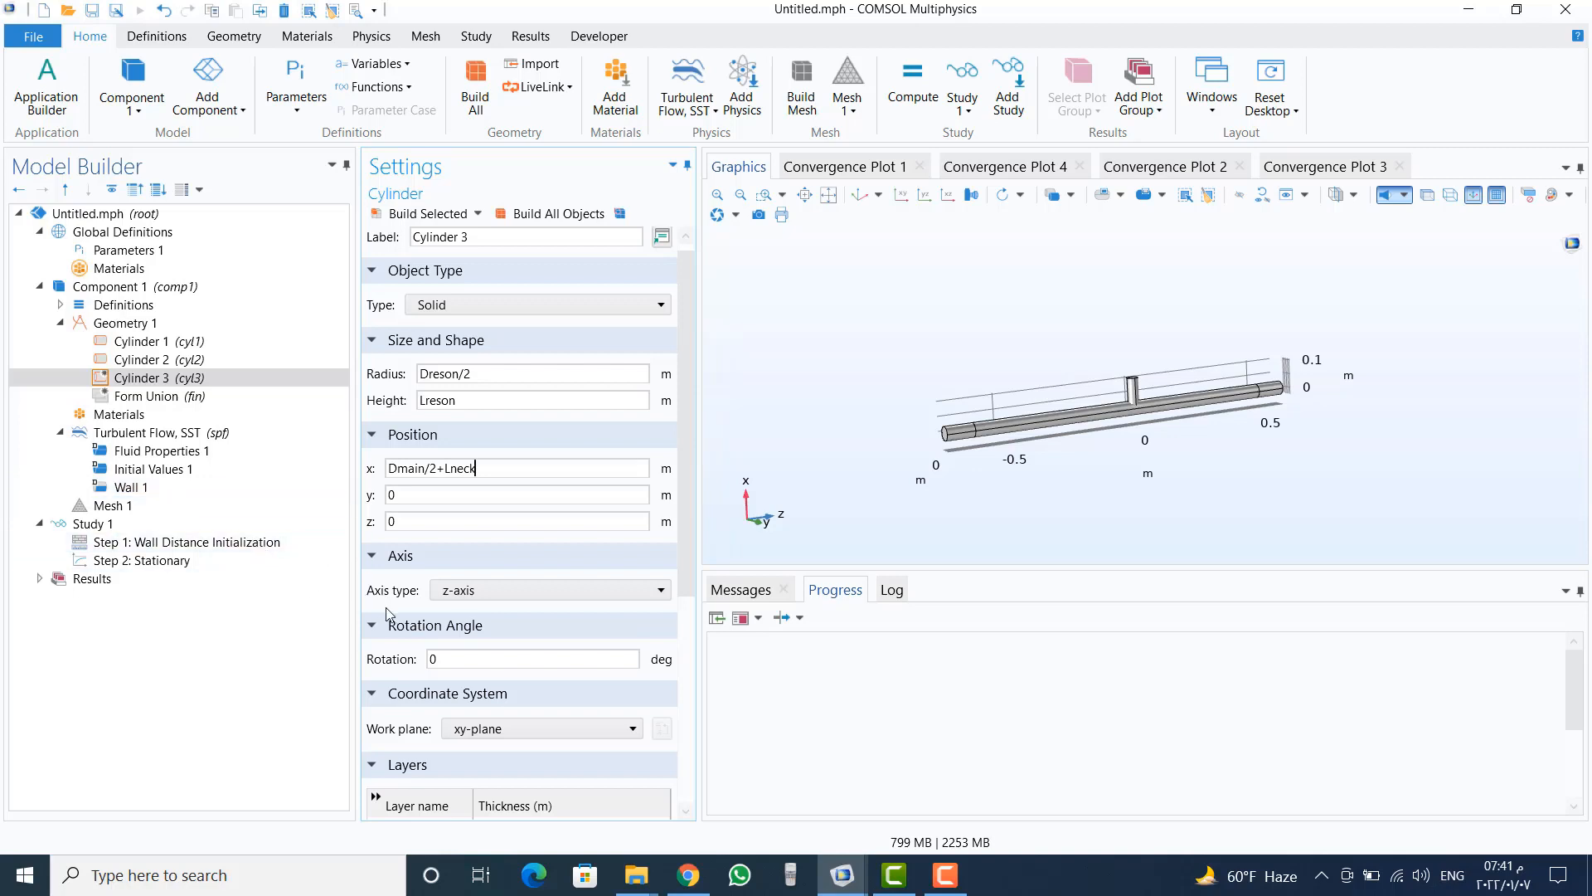
left_click(476, 588)
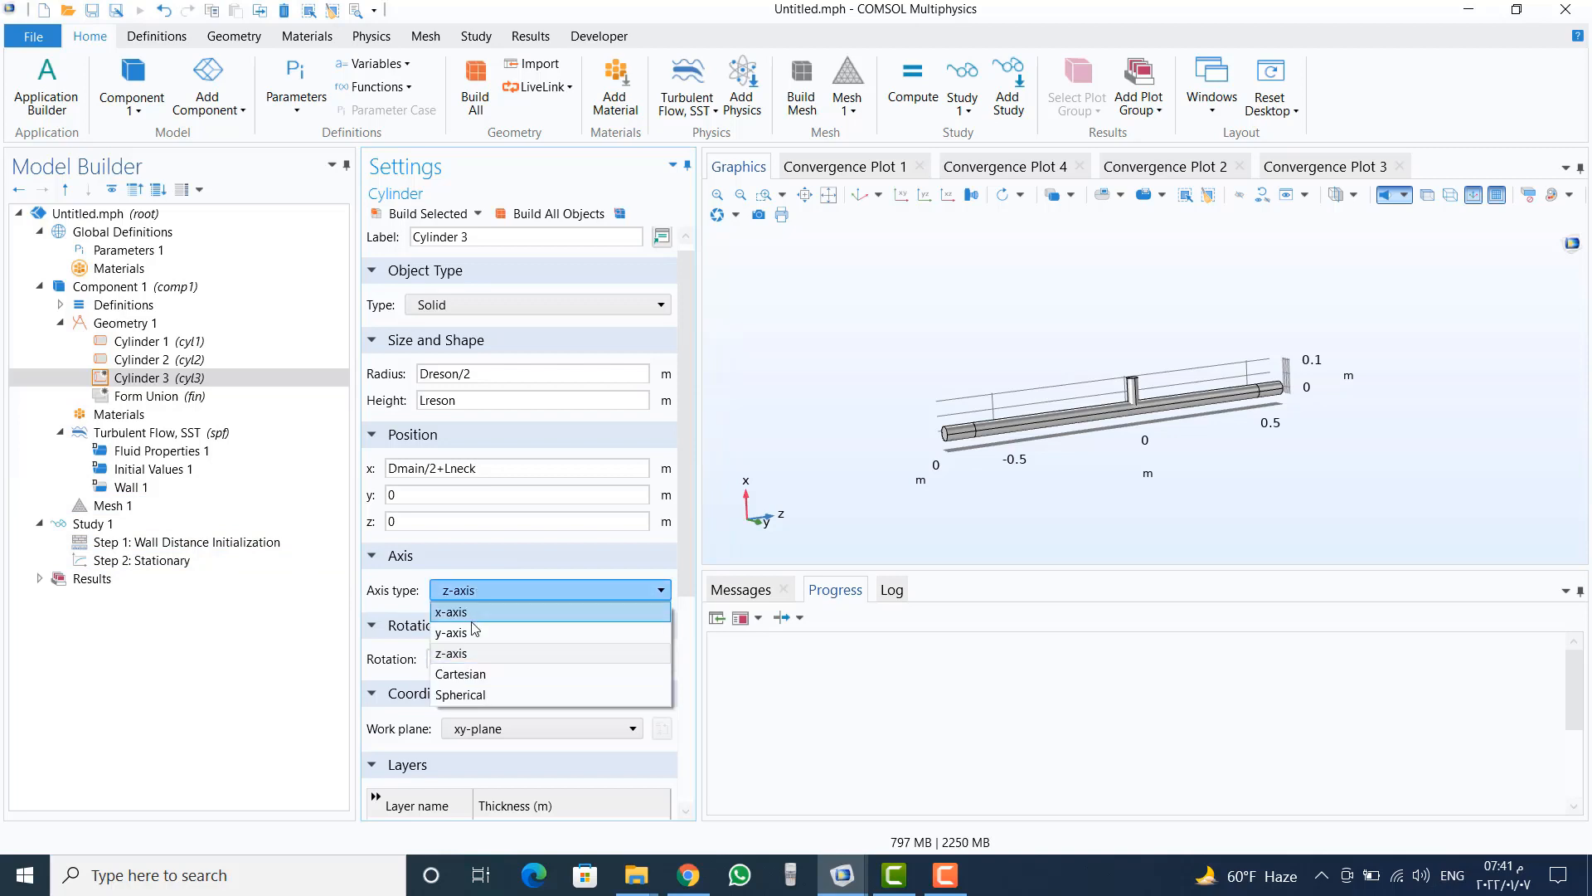
left_click(469, 613)
left_click(413, 213)
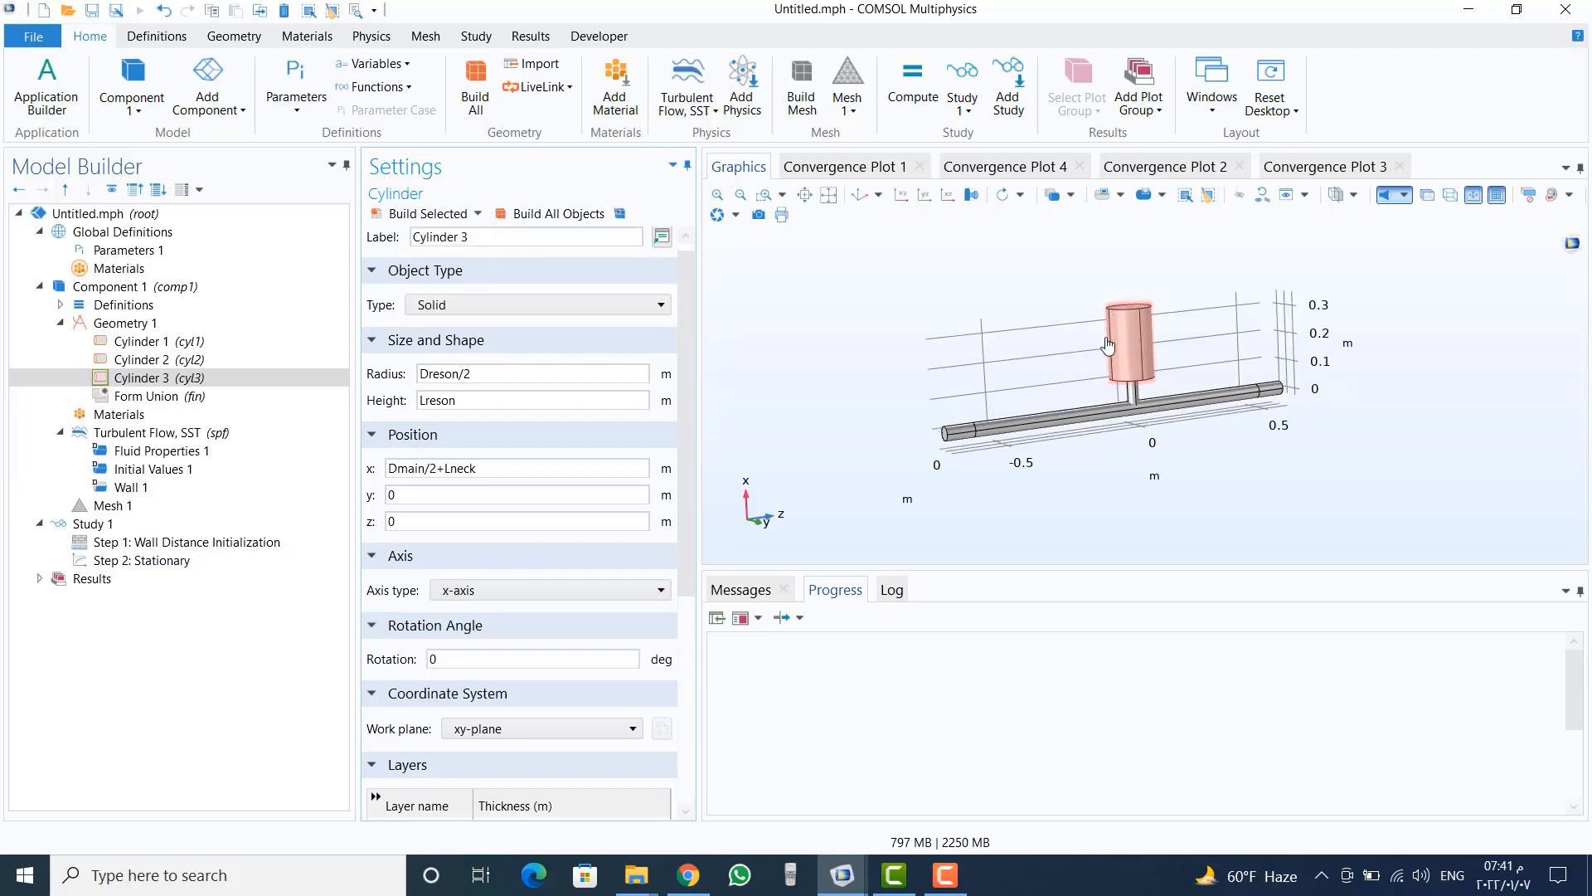
left_click_drag(1045, 326, 1051, 340)
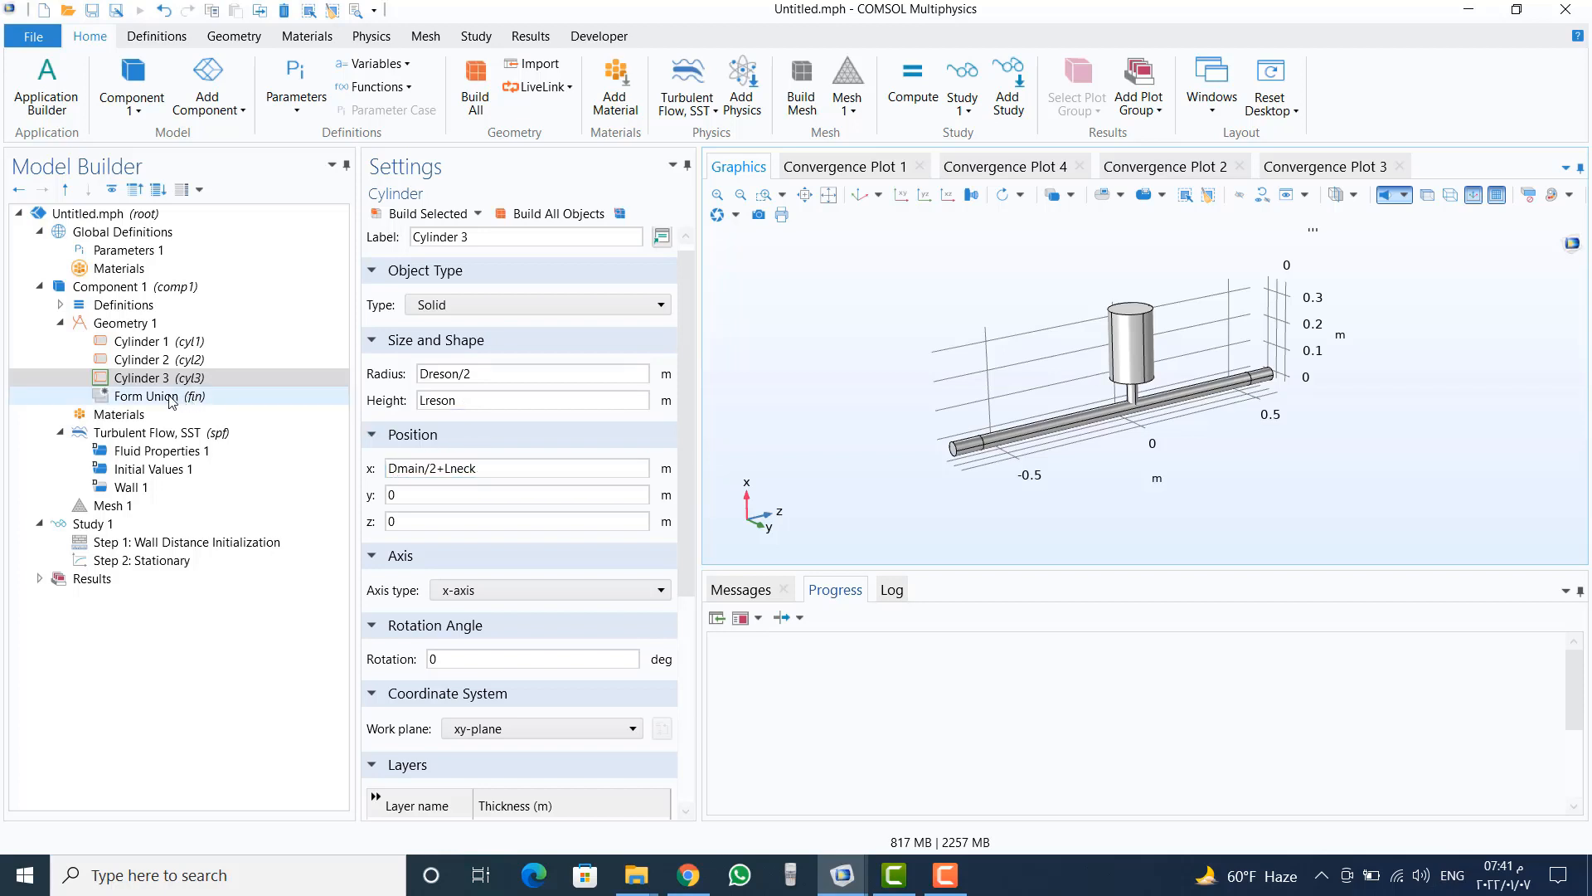
Step: Add a fourth cylinder to Geometry 1 with radius Dmain/2 and height Lsource
left_click(128, 323)
right_click(127, 323)
left_click(204, 199)
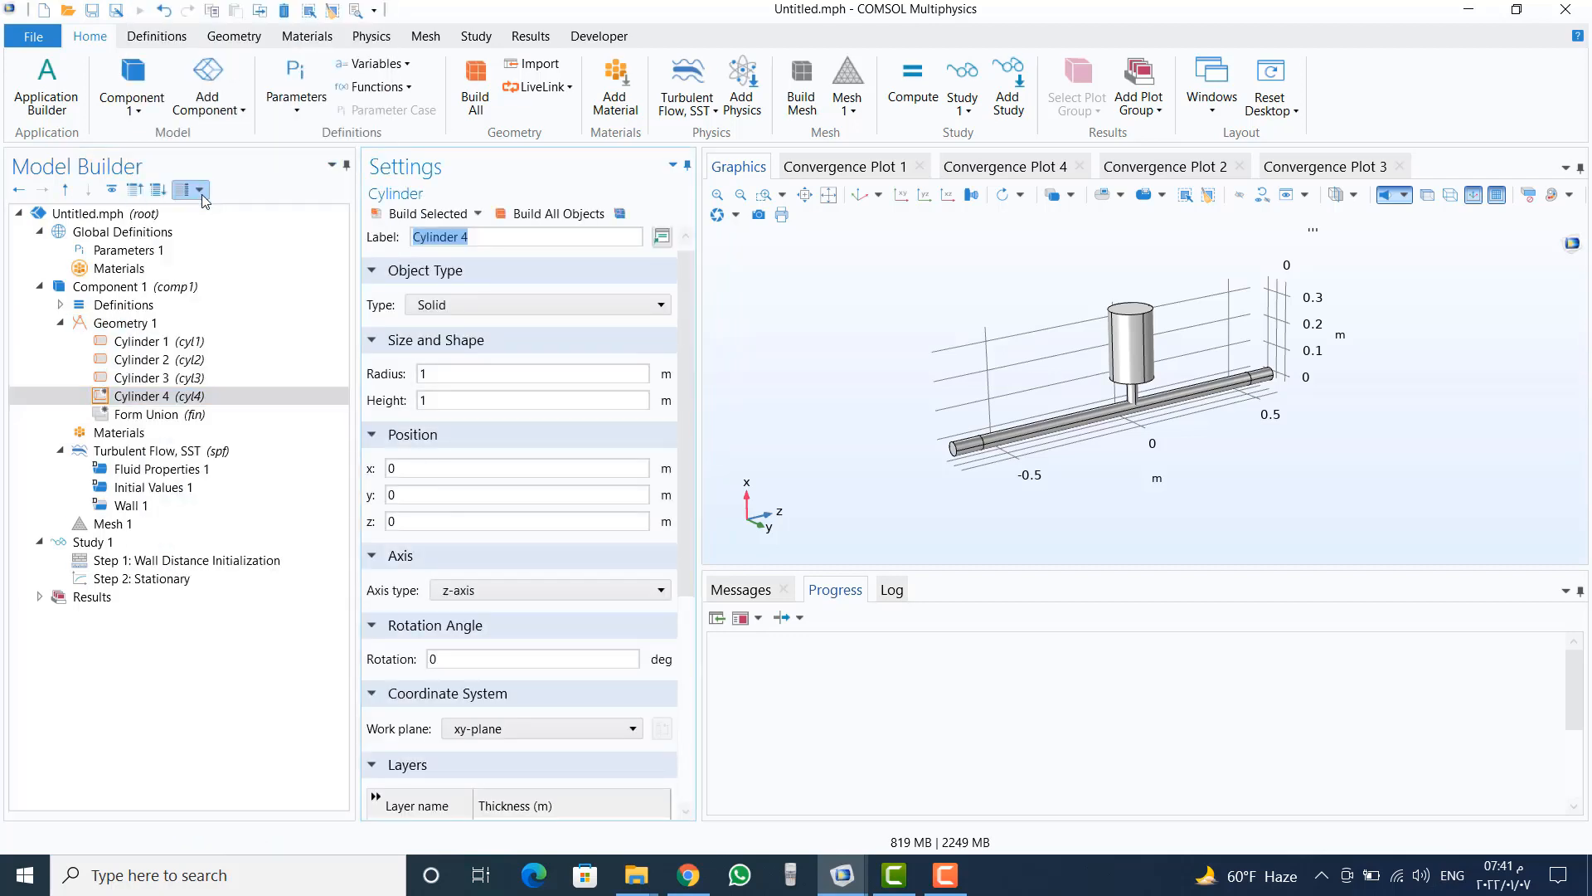
left_click_drag(438, 375, 368, 380)
type("D")
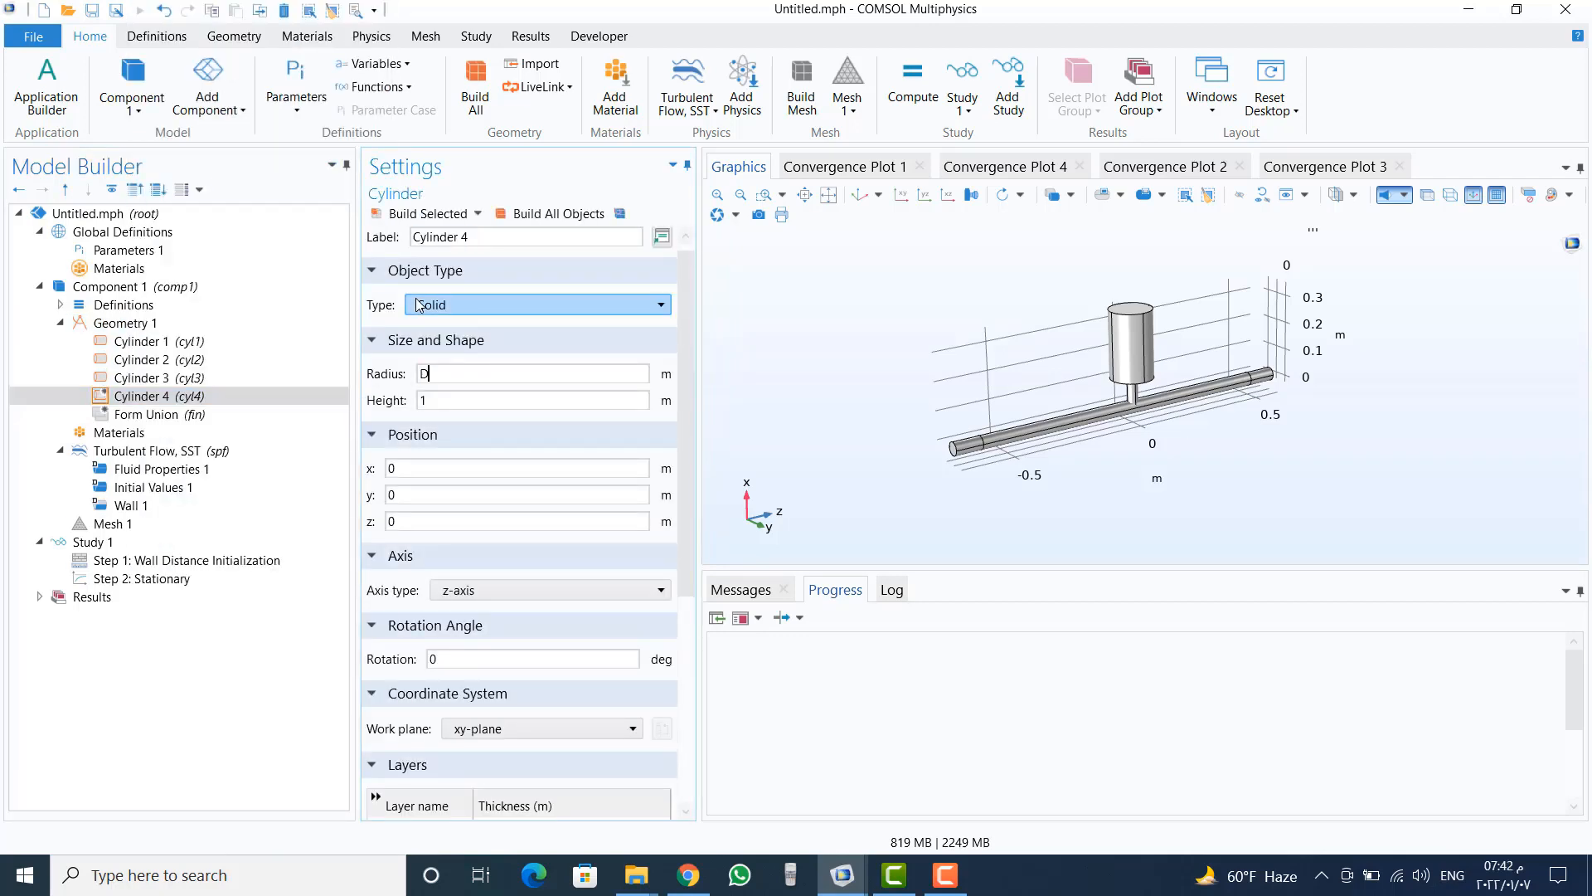
type("main/2")
left_click(435, 402)
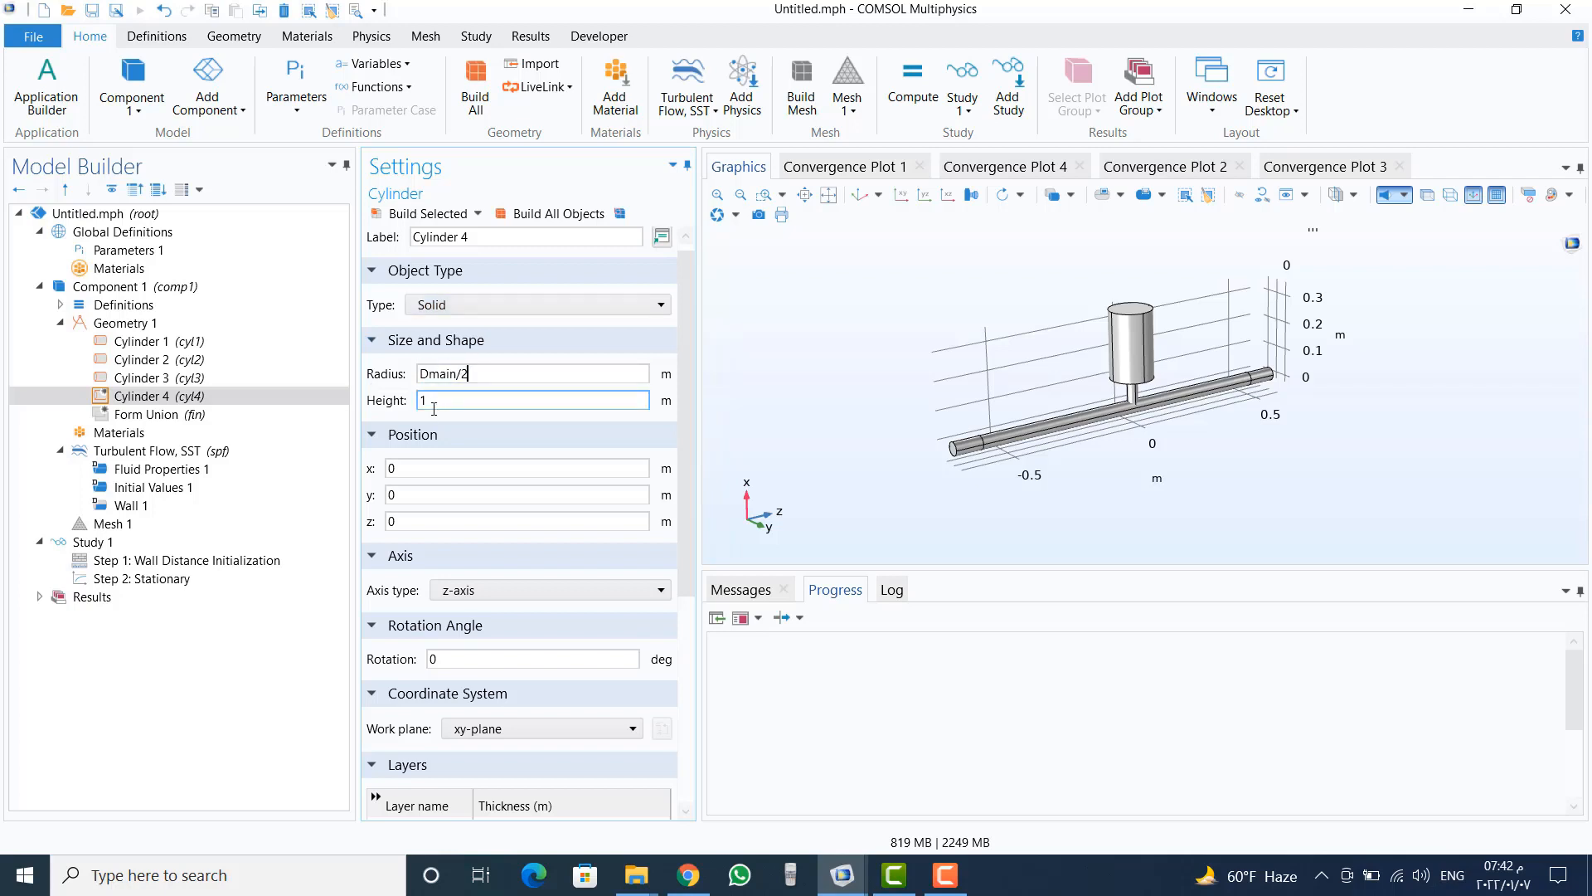
double_click(434, 407)
key("BackSpace")
type("Lsourx")
key("BackSpace")
type("ce")
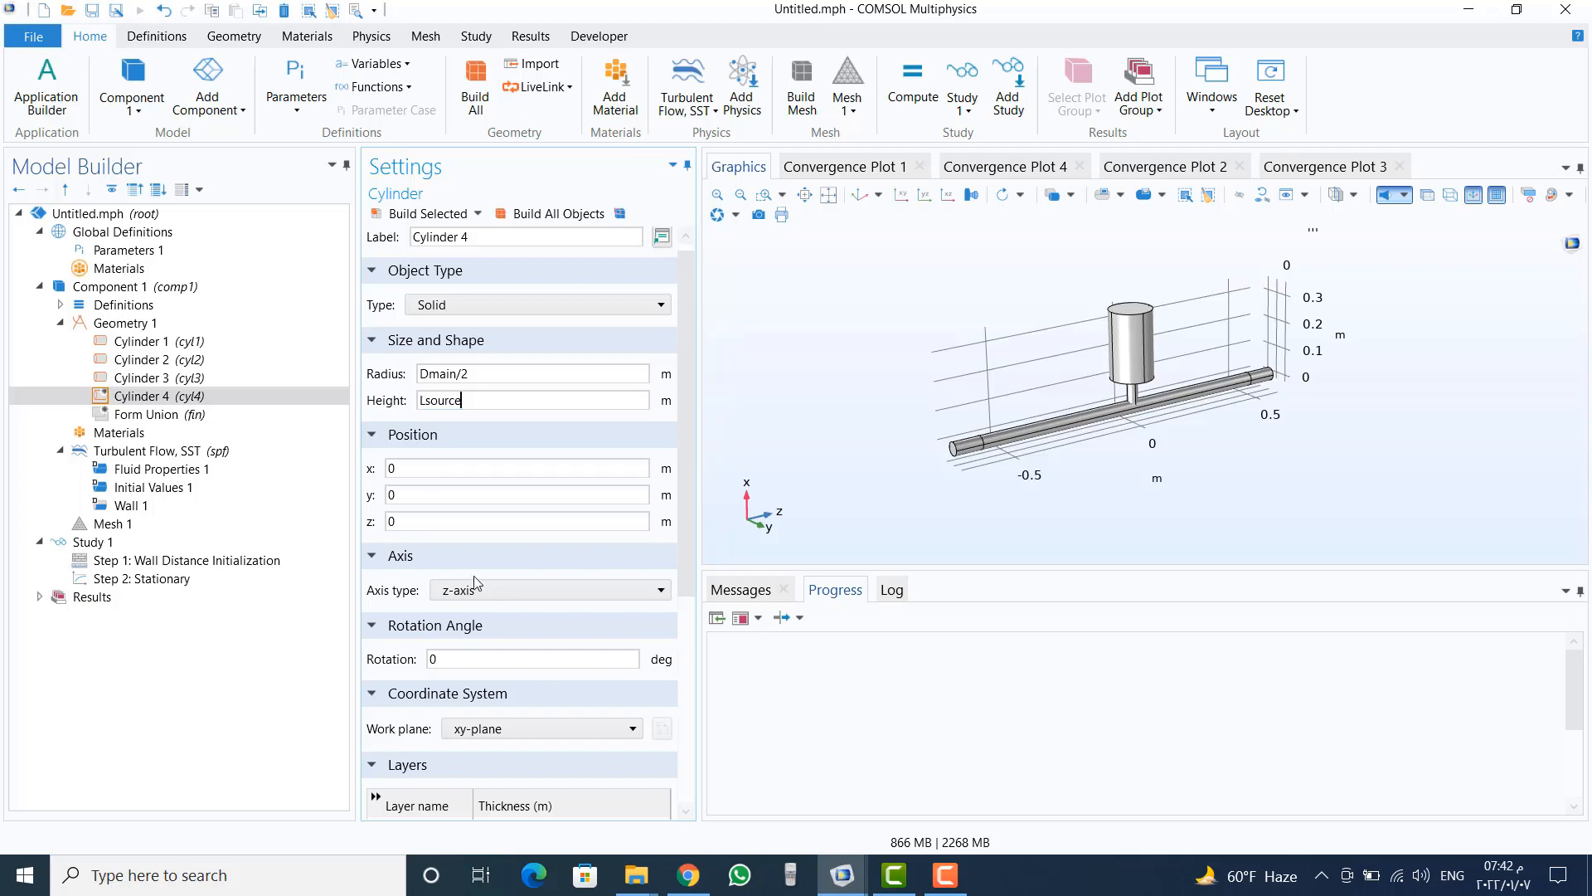
Step: Set the fourth cylinder's z position to -Lin and build it
left_click(396, 521)
key("BackSpace")
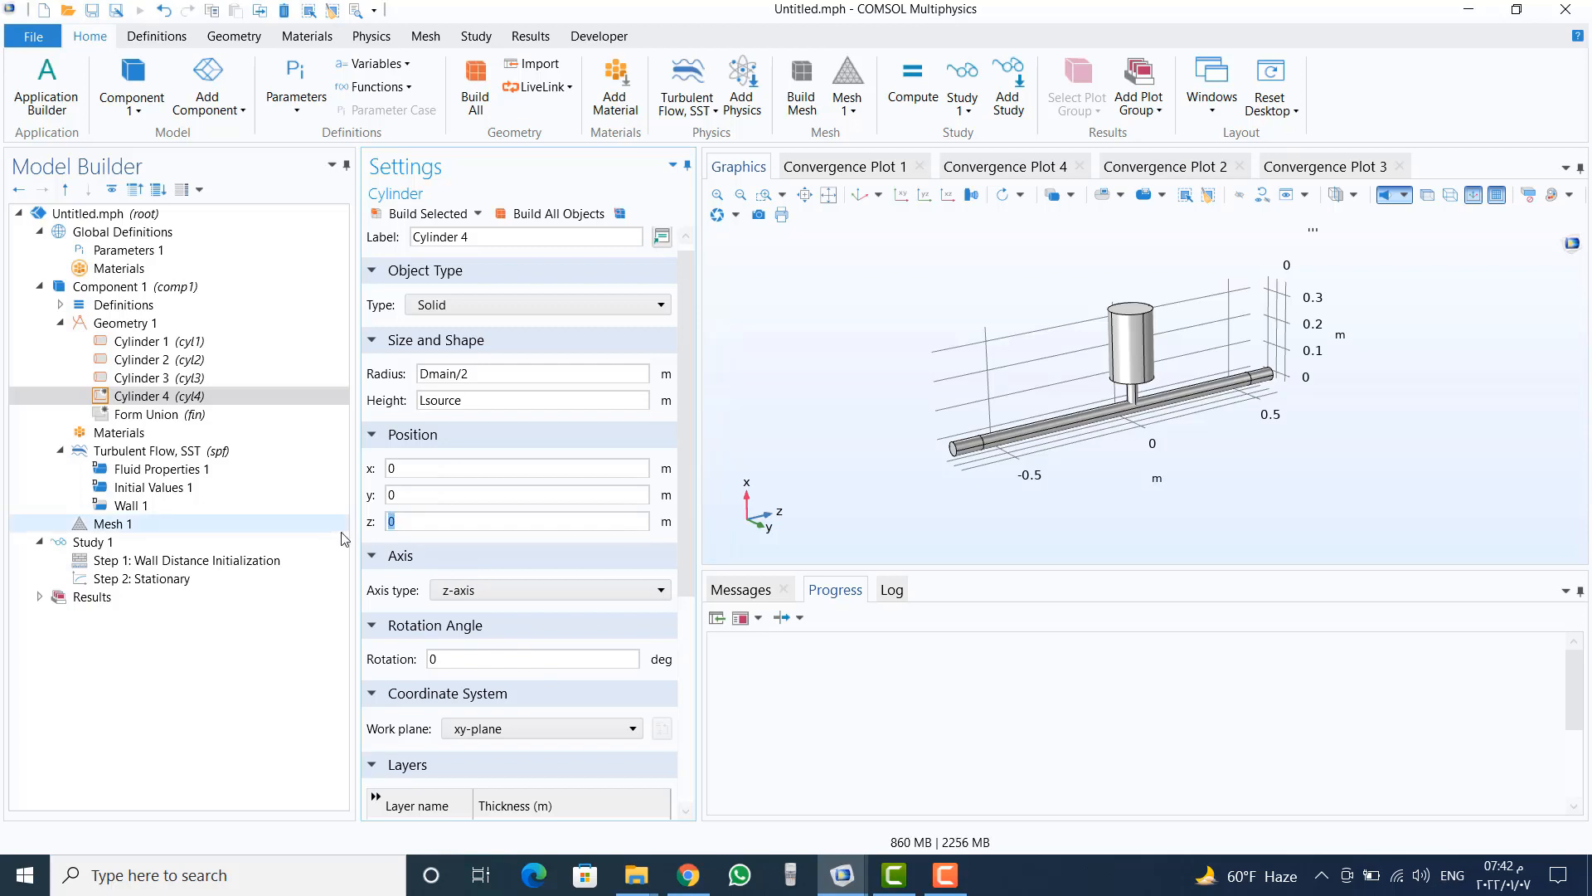
type("-Lin")
left_click(419, 214)
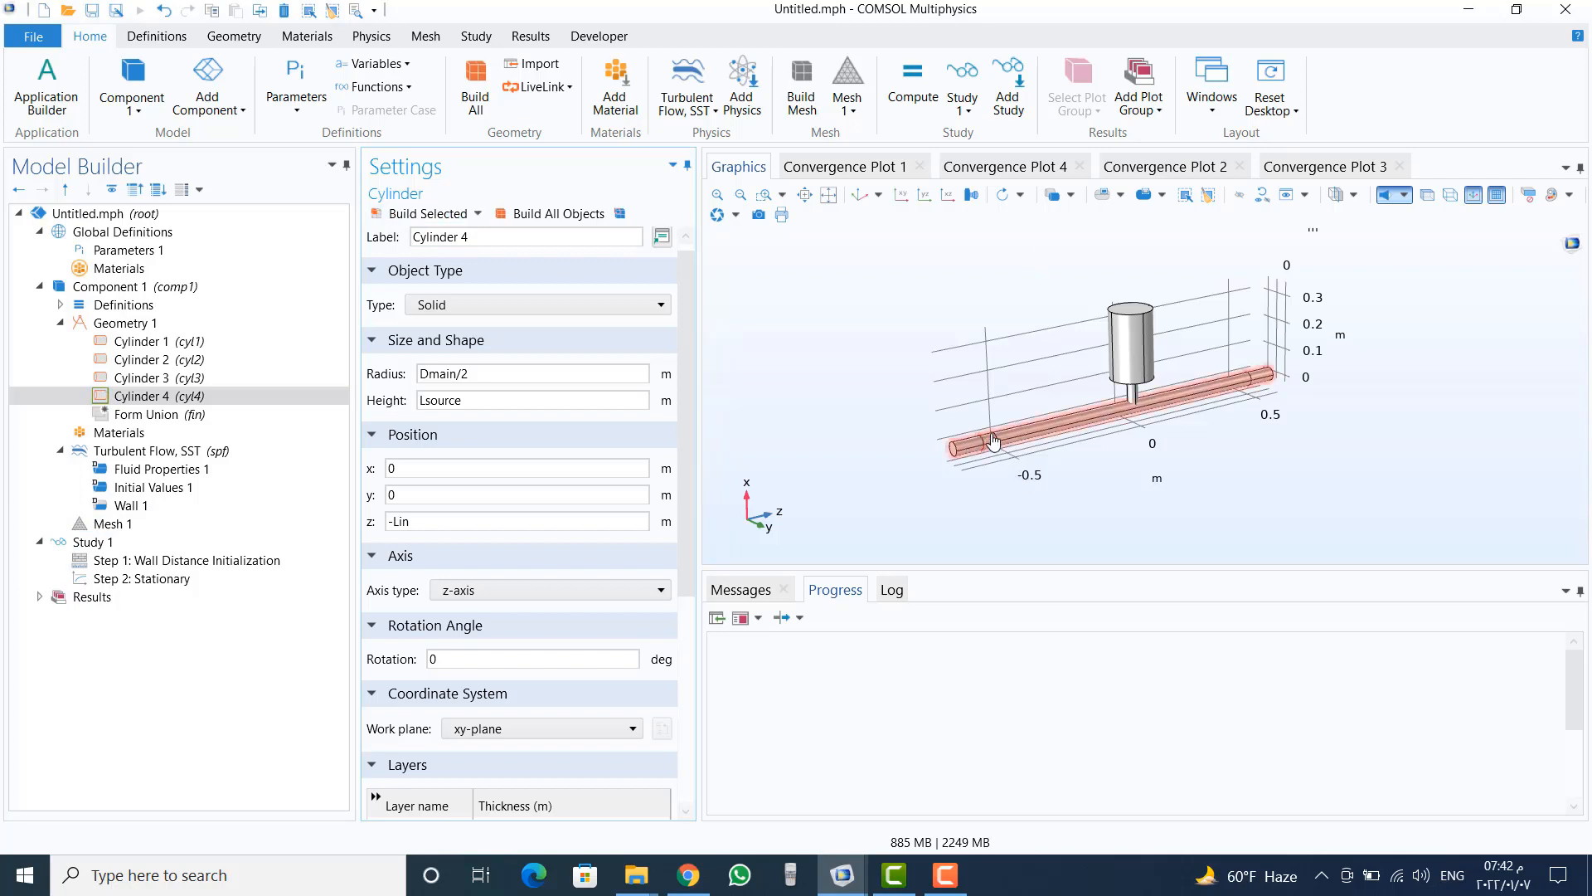
Step: Add a fifth cylinder to Geometry 1 with radius Dmain/2 and height 0.2 m
left_click(122, 322)
right_click(122, 322)
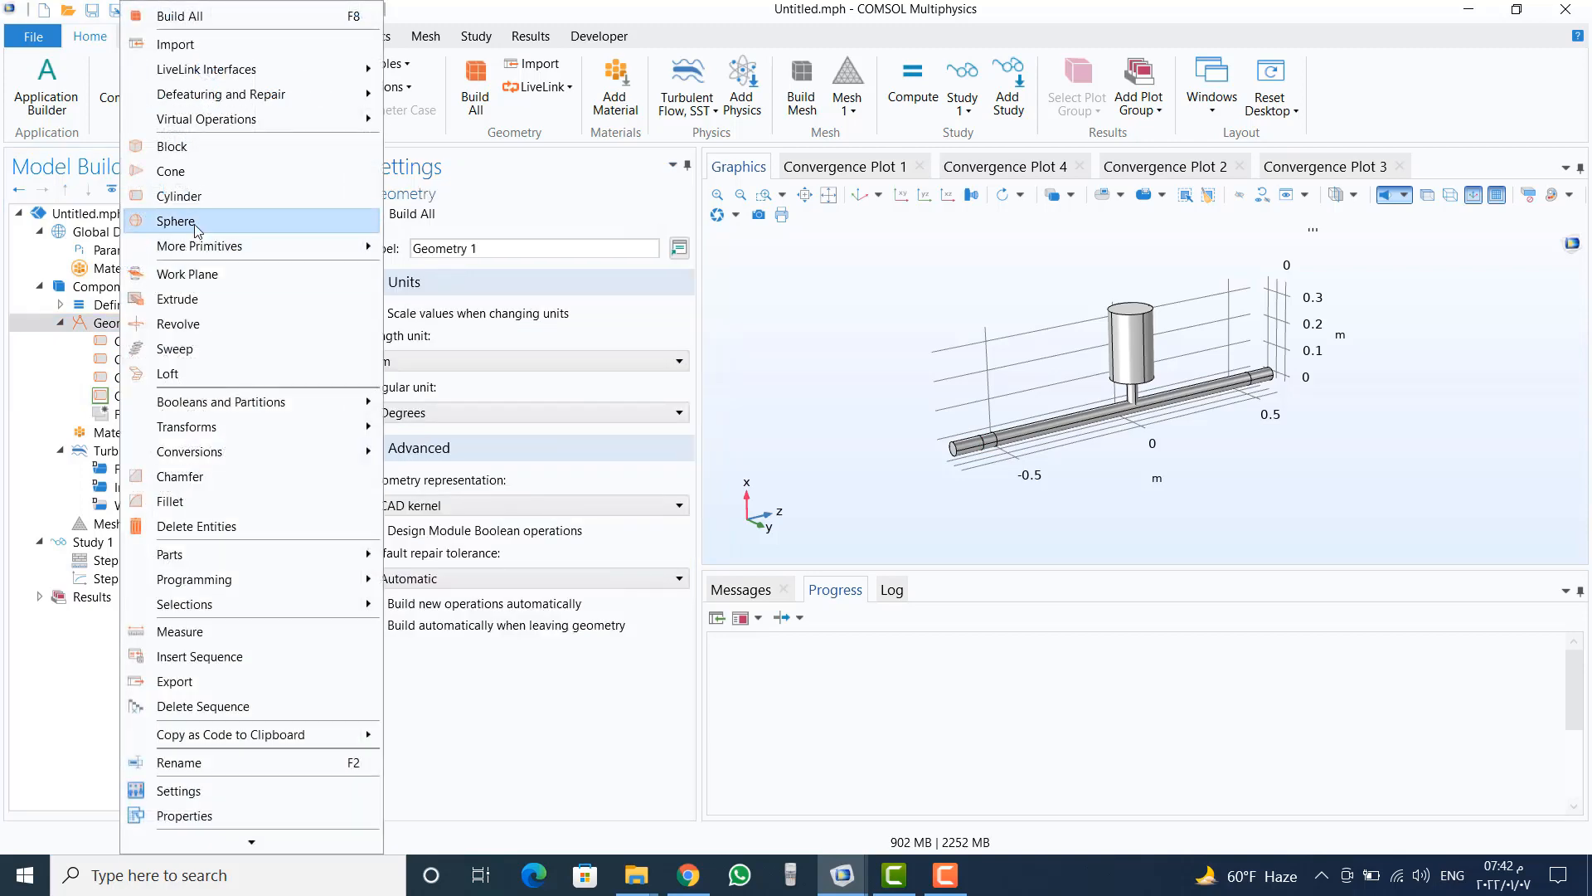
left_click(179, 197)
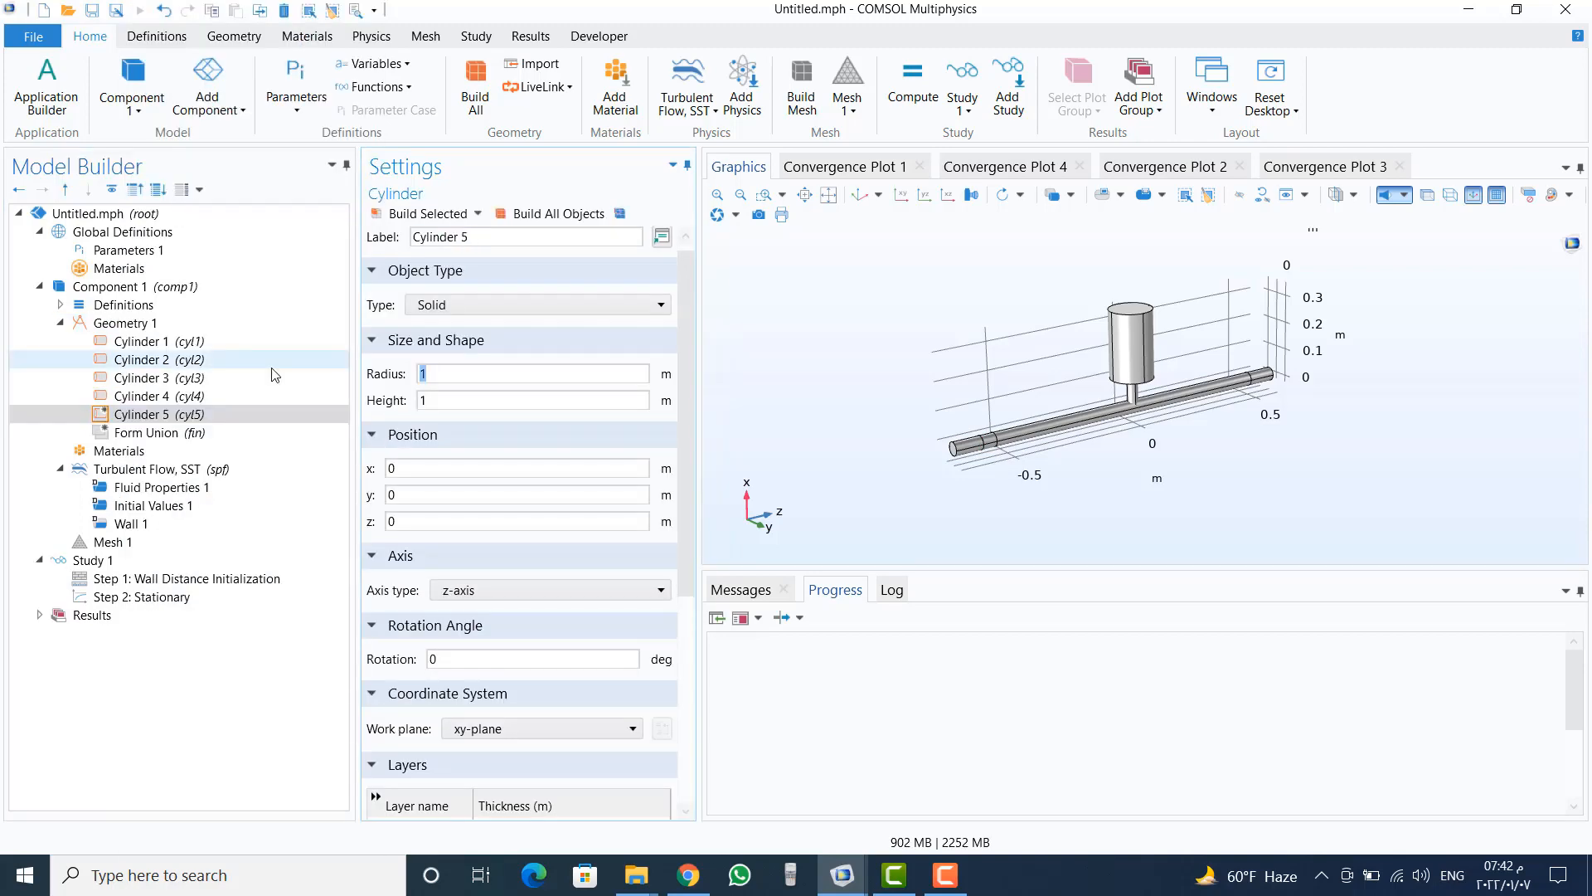
type("Dmain/2")
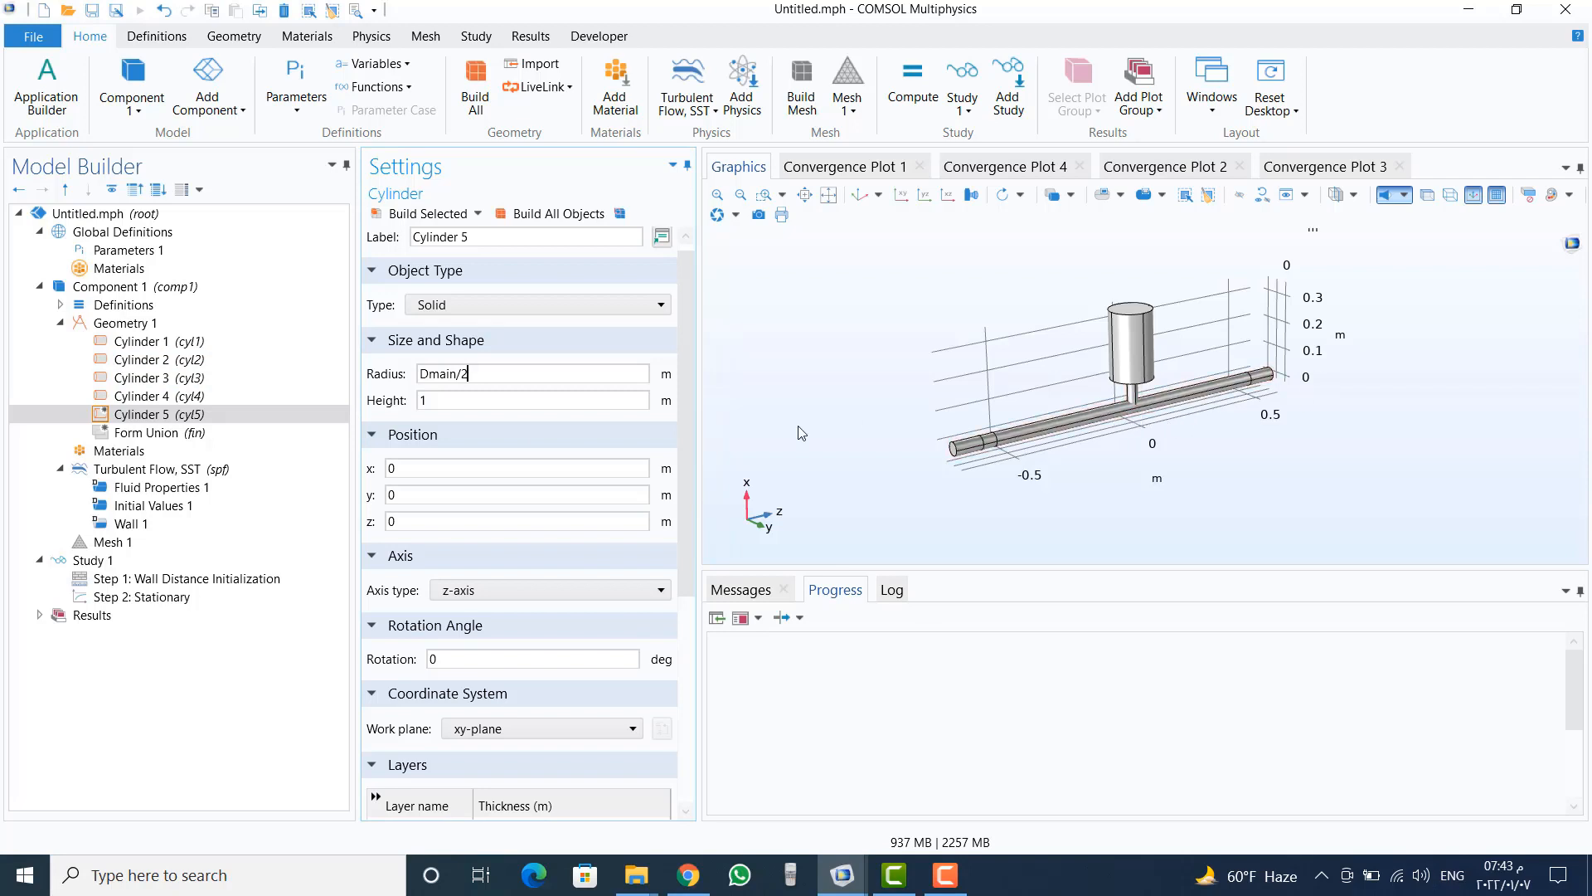
double_click(403, 467)
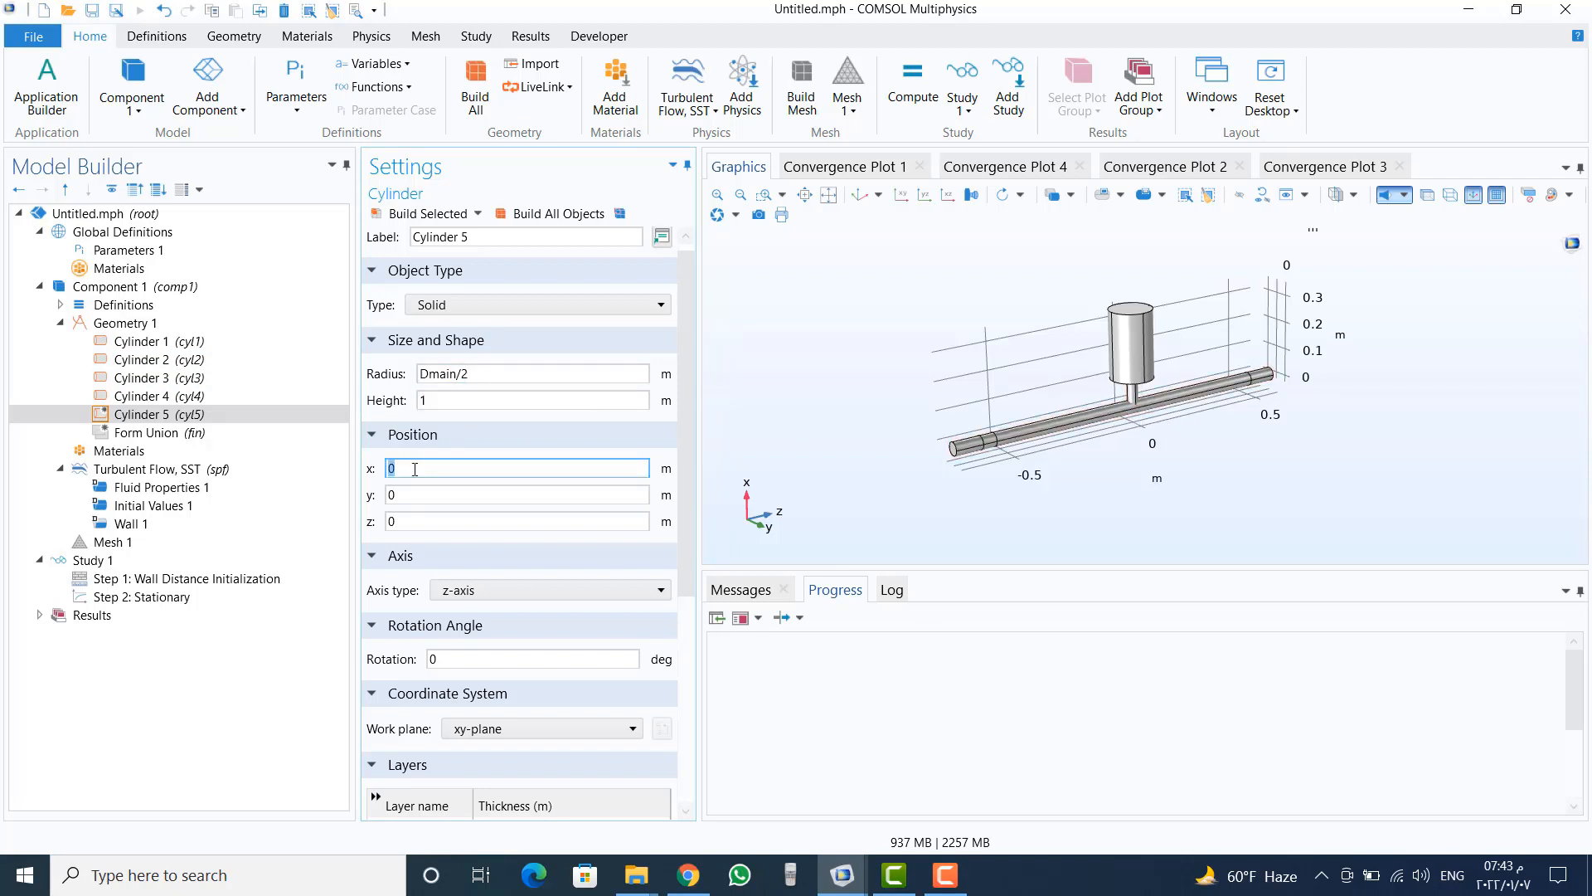
double_click(420, 401)
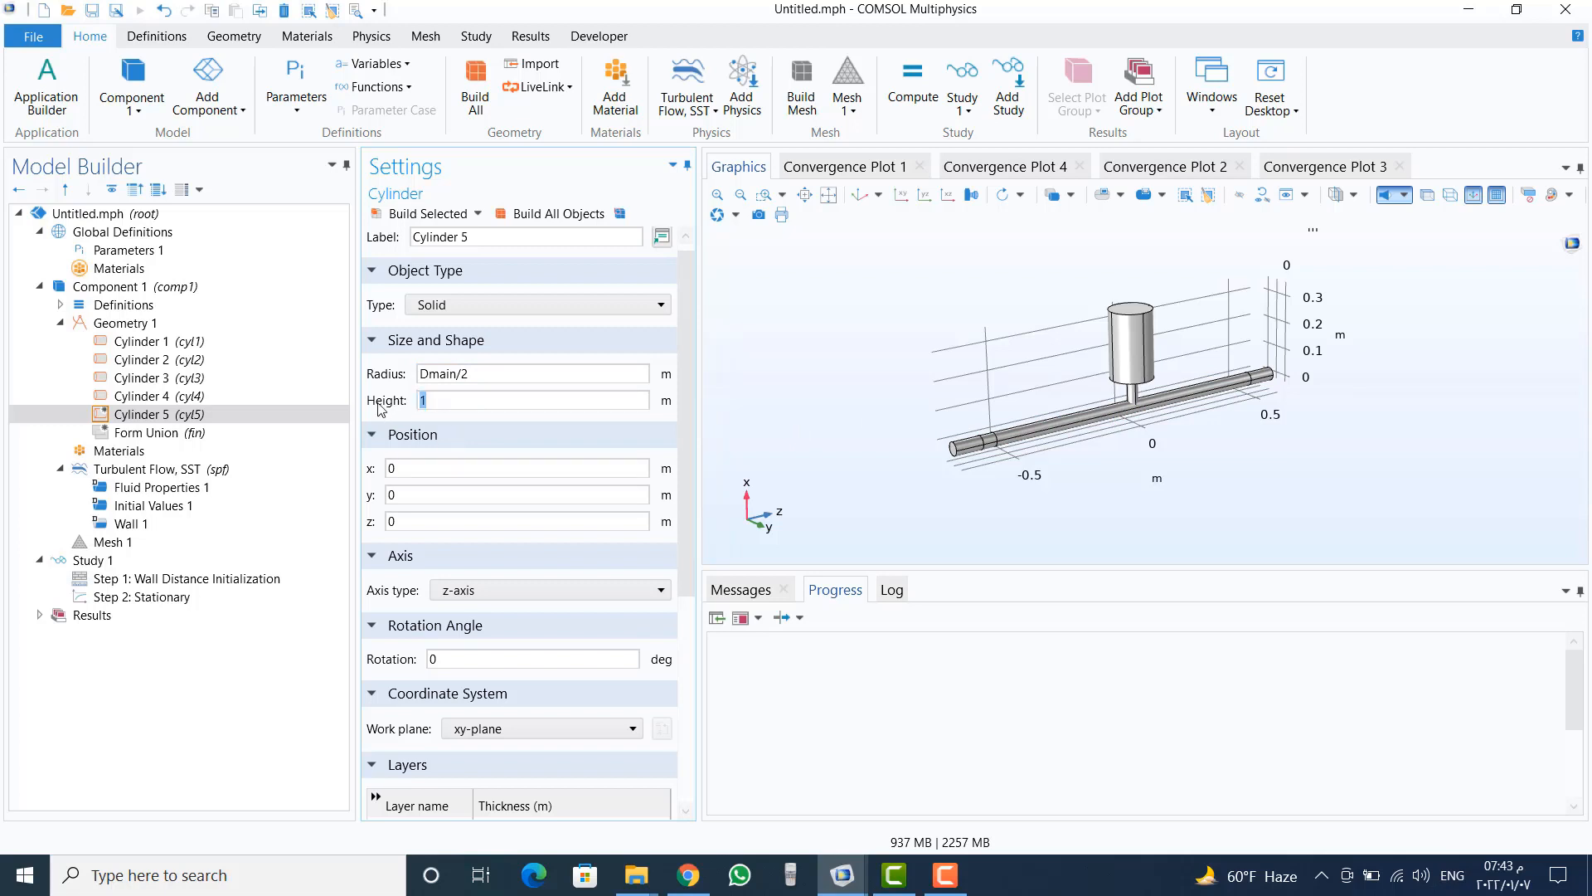
type("0.2")
Step: Set the fifth cylinder's z position to -0.1 m and build it
left_click(460, 502)
key("Tab")
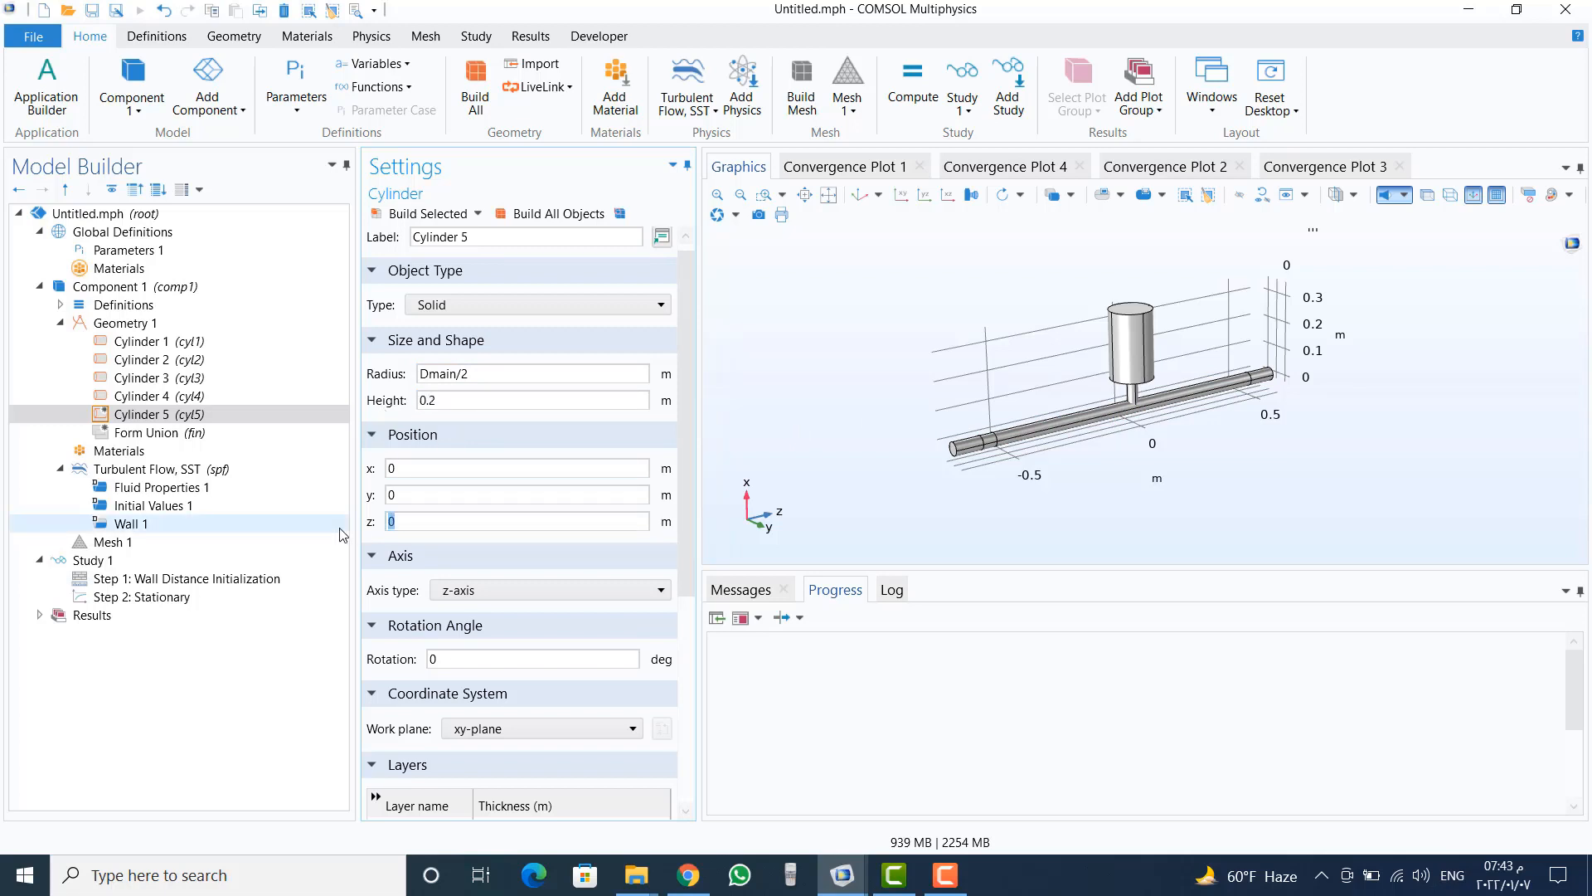
type("-0.1")
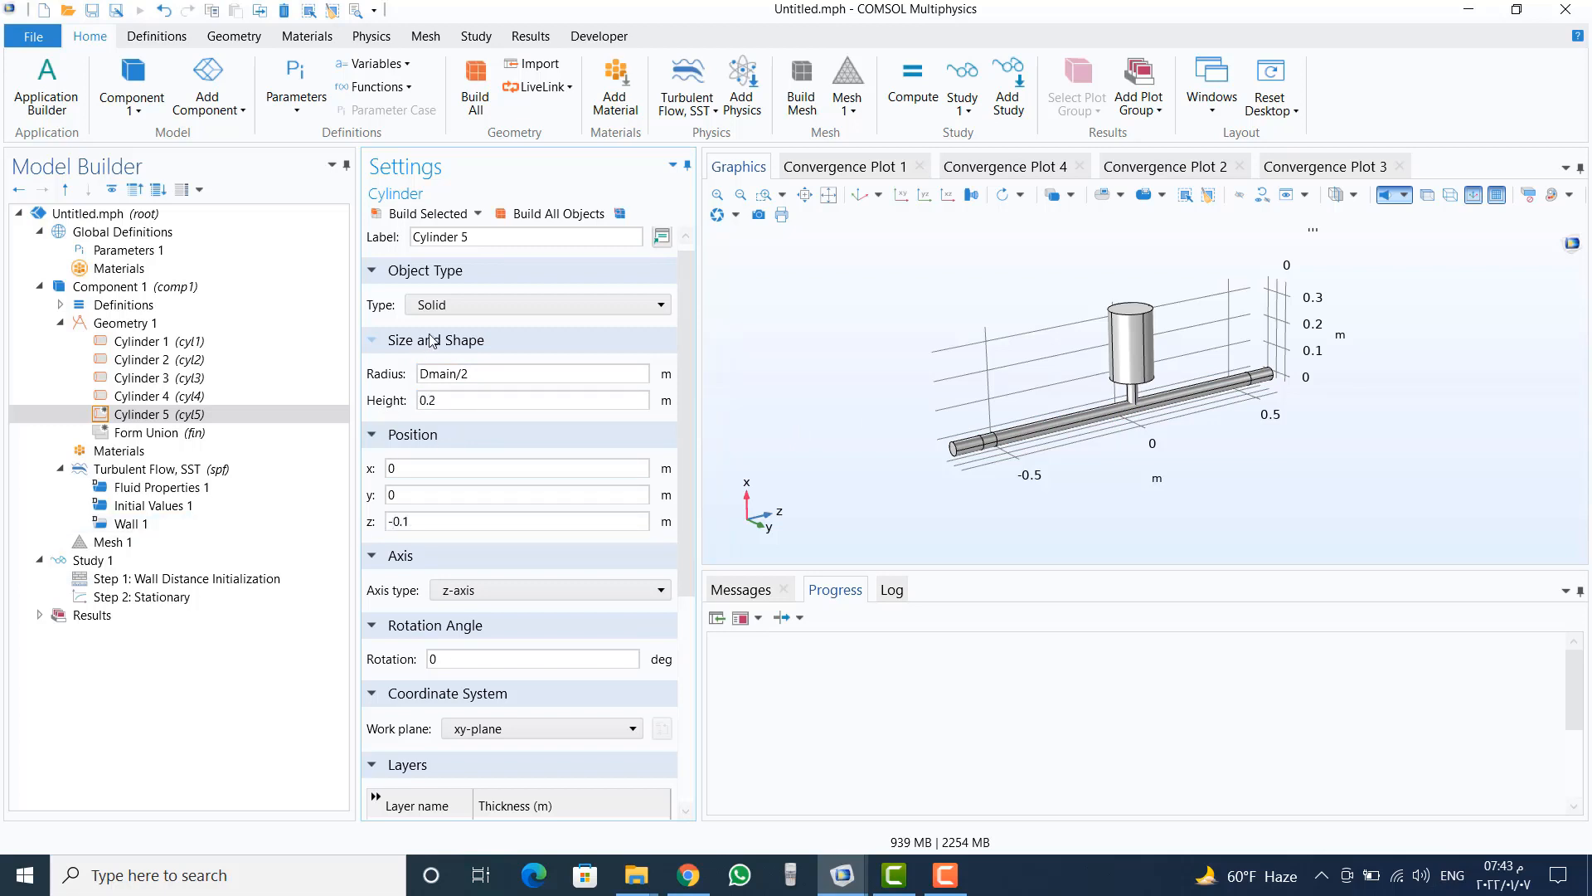
left_click(419, 214)
Step: Add a Partition Domains operation for domain 1 of the neck cylinder (cyl2), partitioning with extended faces
left_click(234, 36)
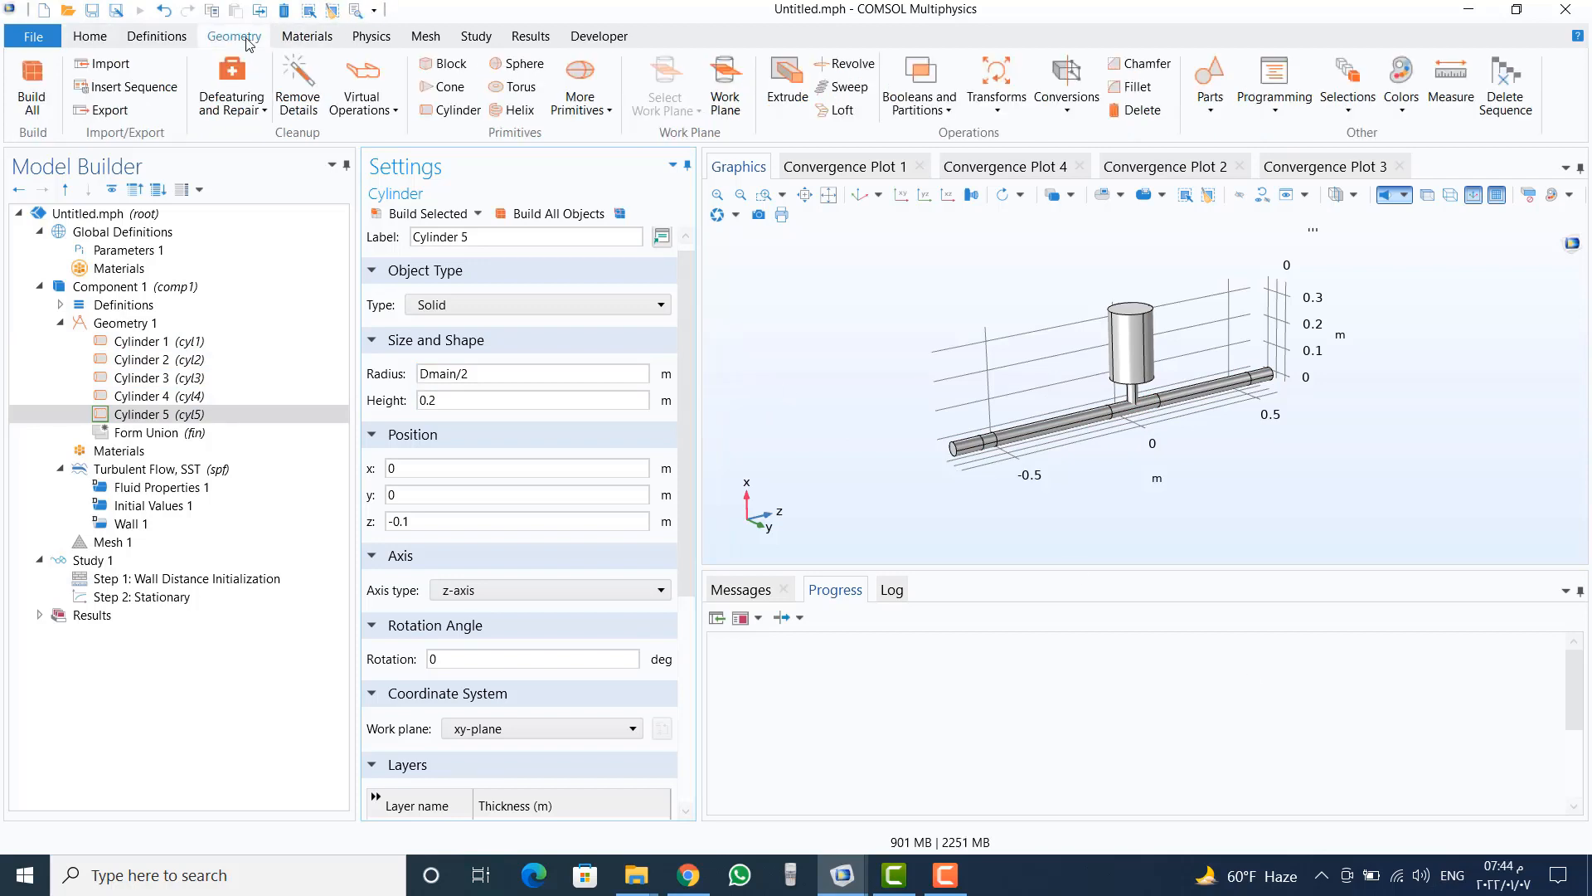
left_click(922, 104)
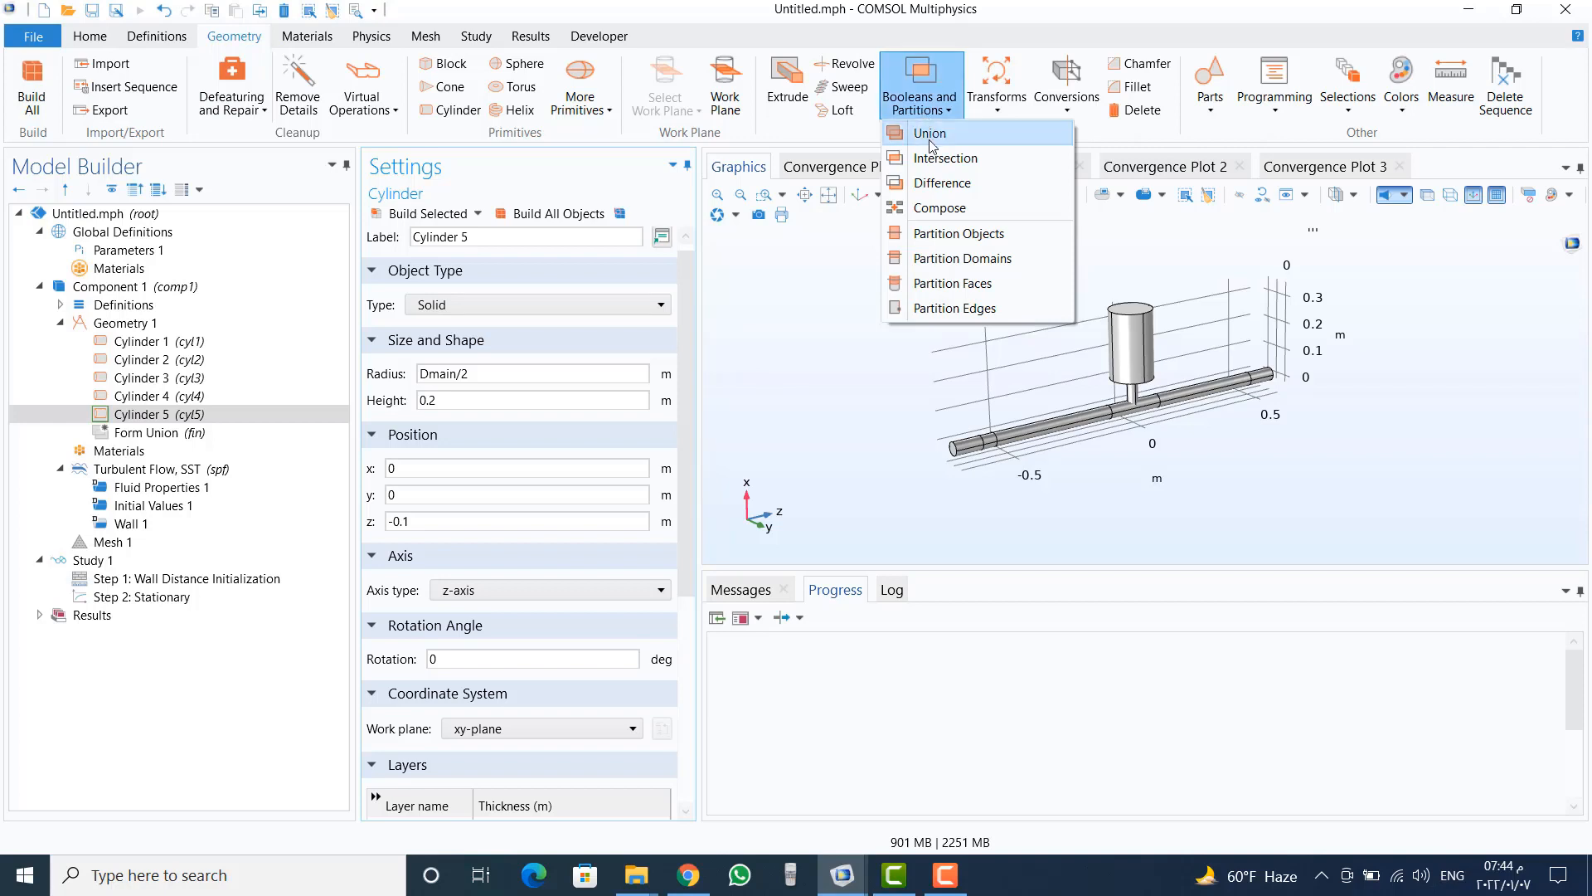
left_click(966, 258)
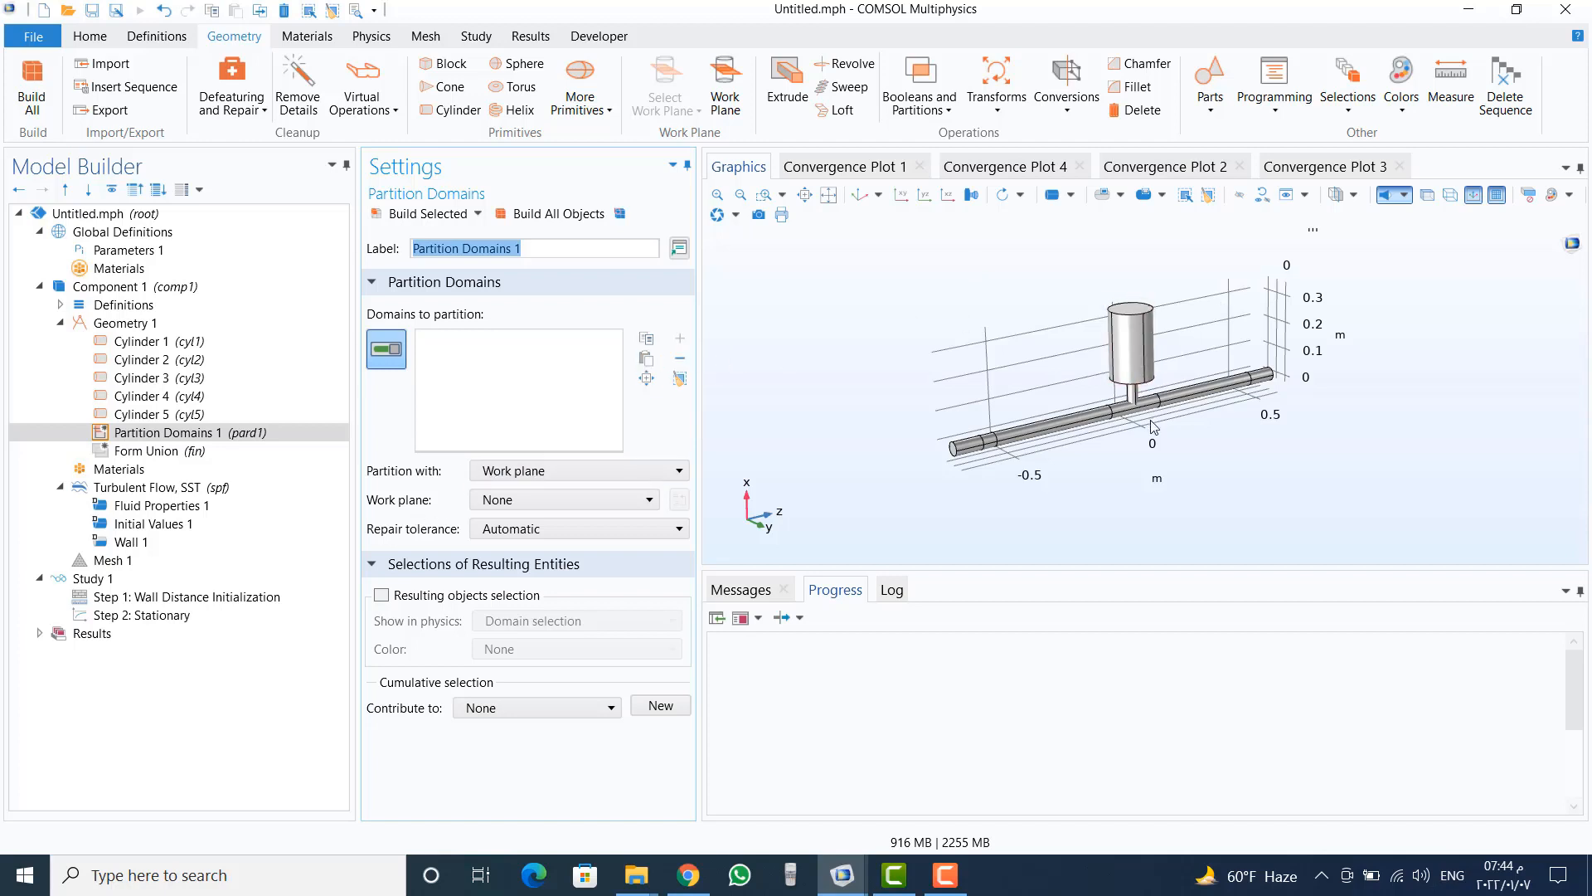
left_click(543, 471)
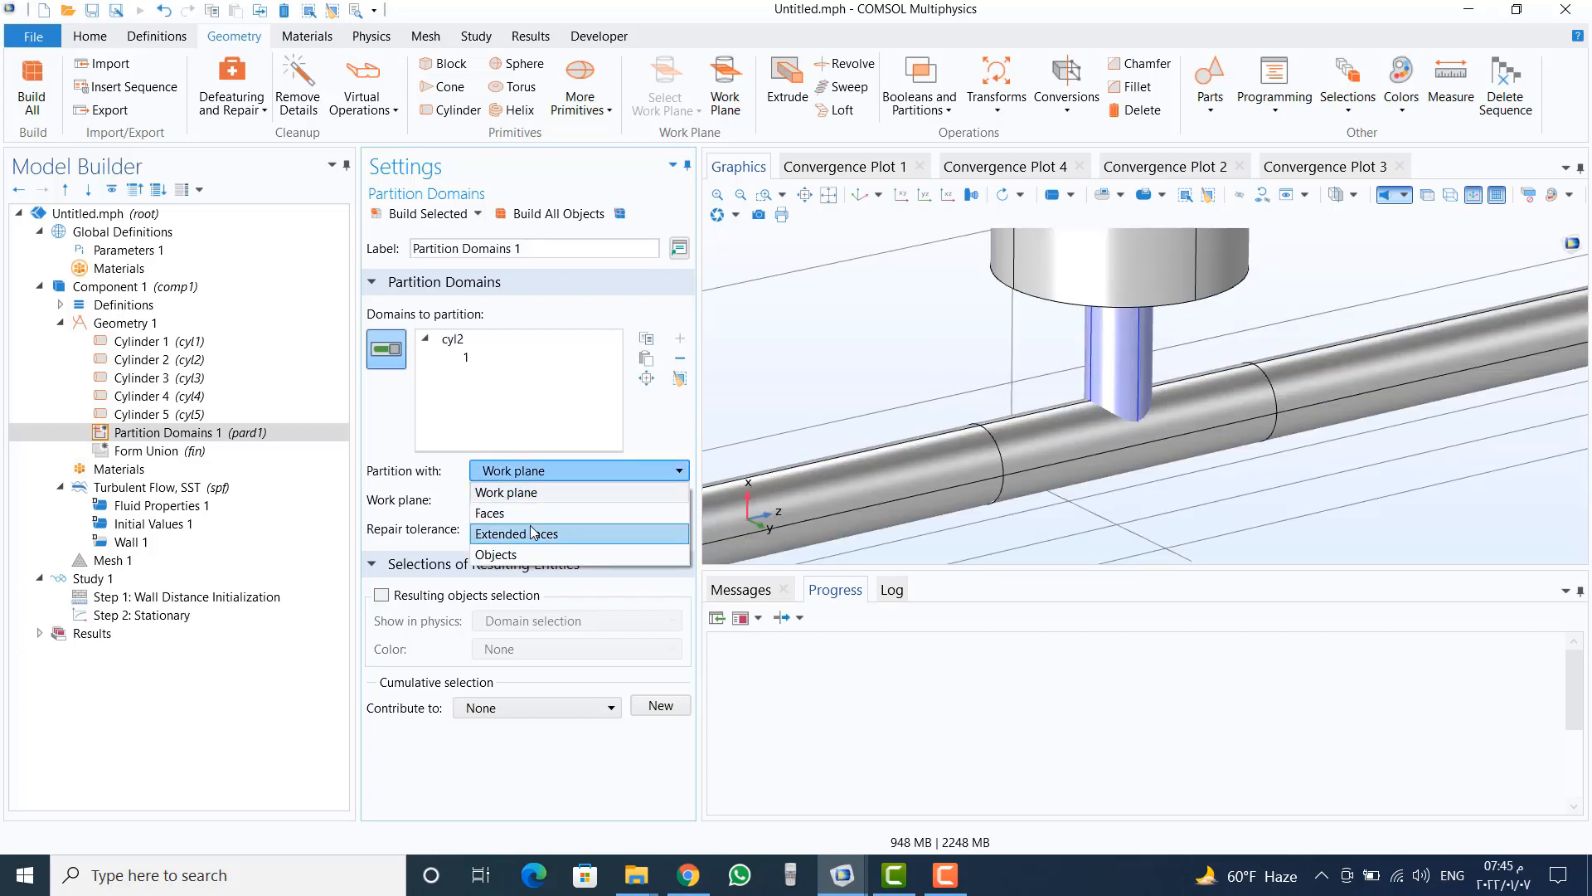
left_click(531, 533)
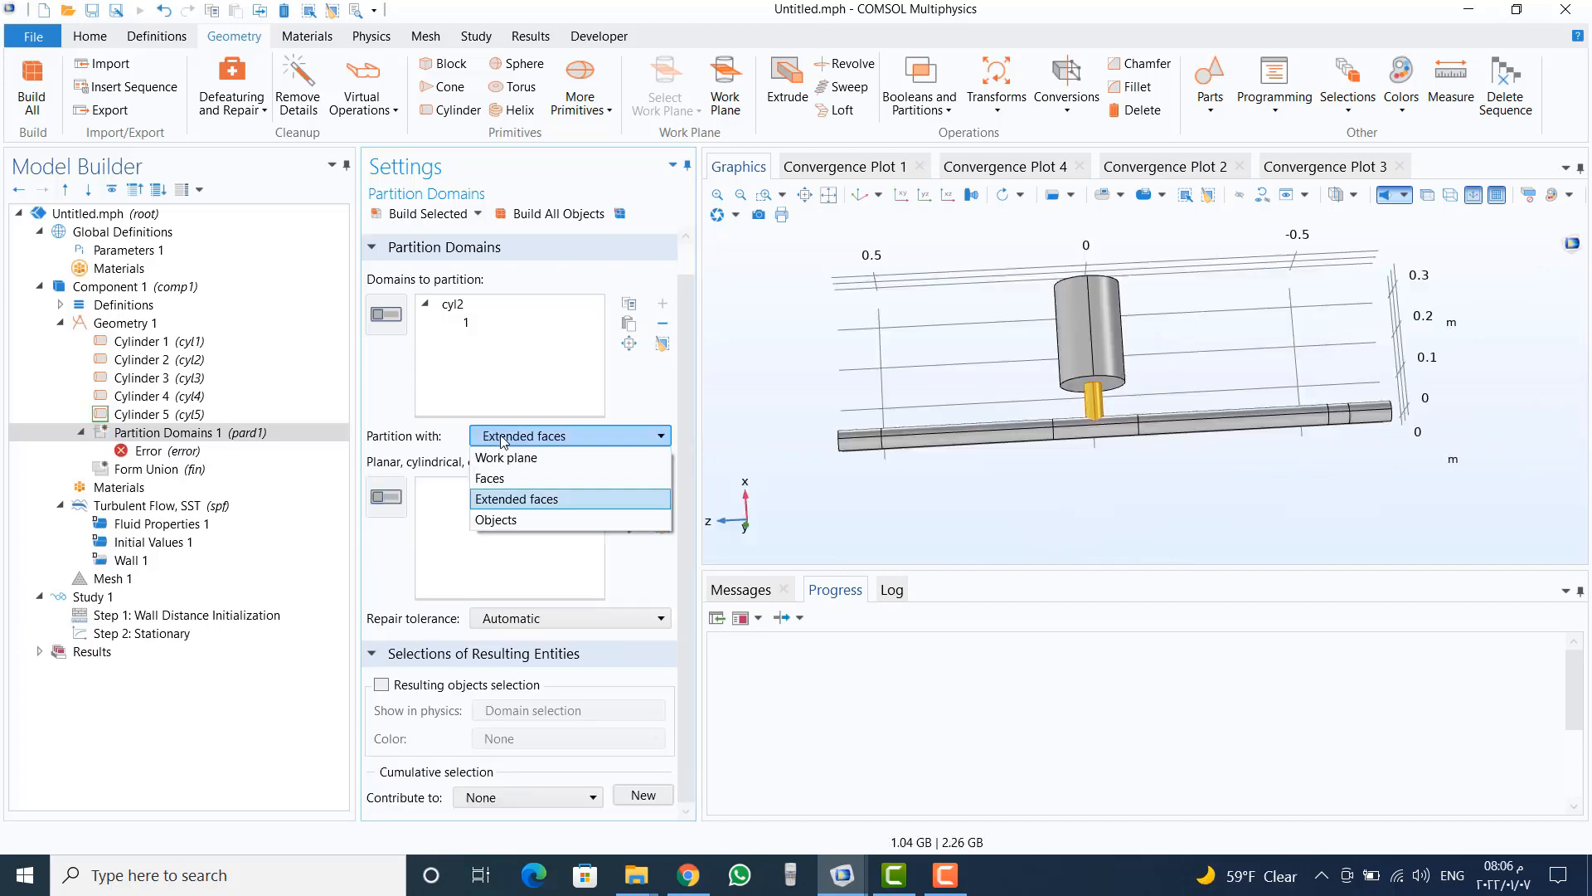
left_click(514, 497)
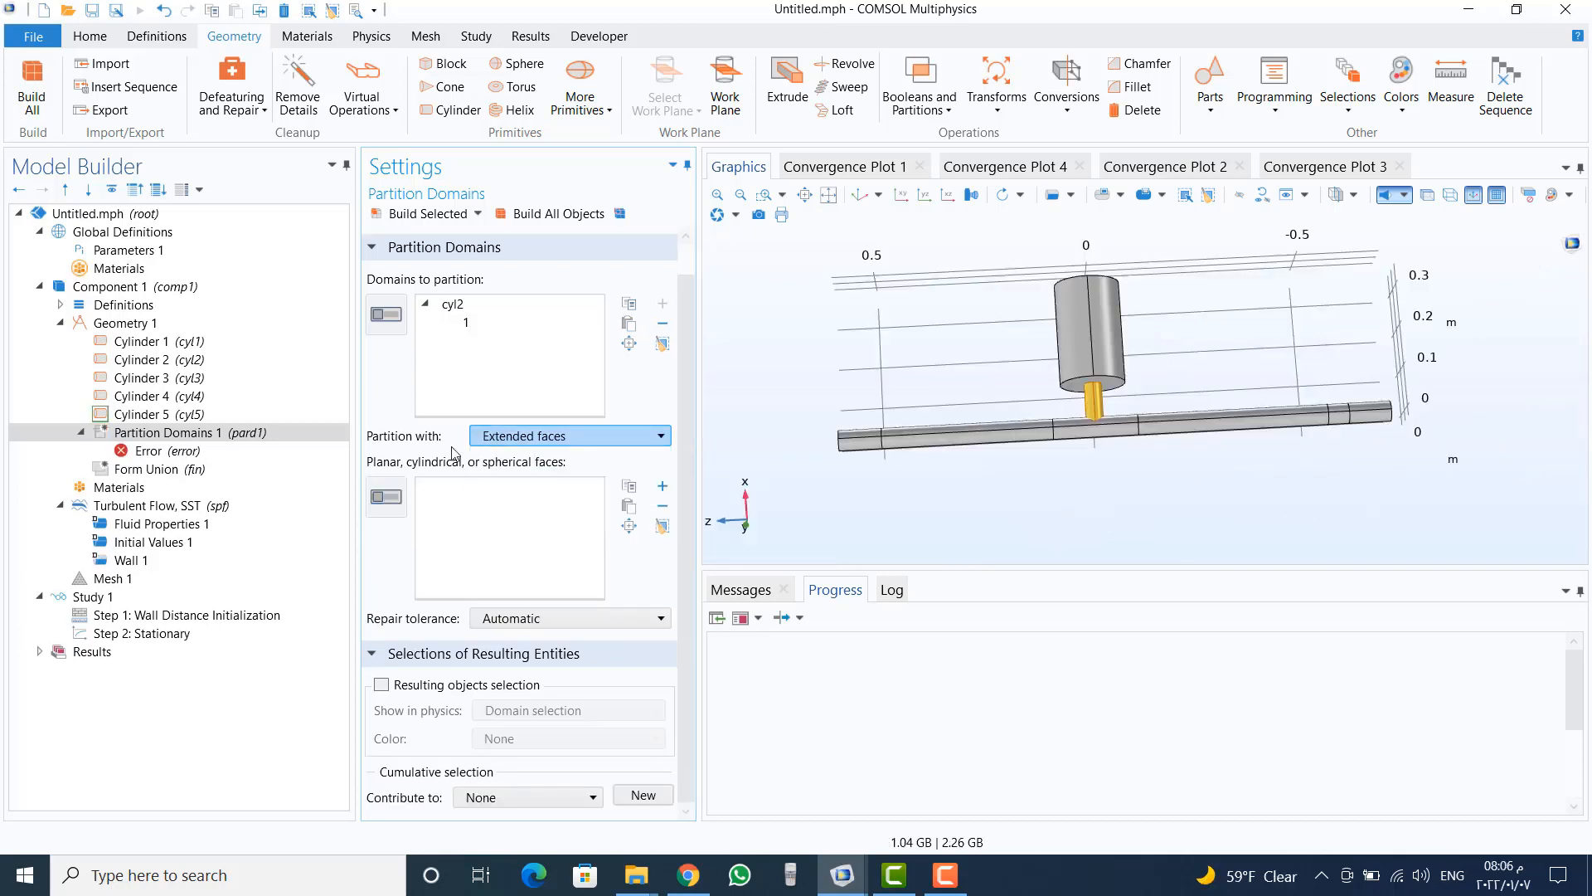
Step: Select faces 12 and 15 of the main duct cylinder (cyl1) as the partitioning faces
left_click(394, 495)
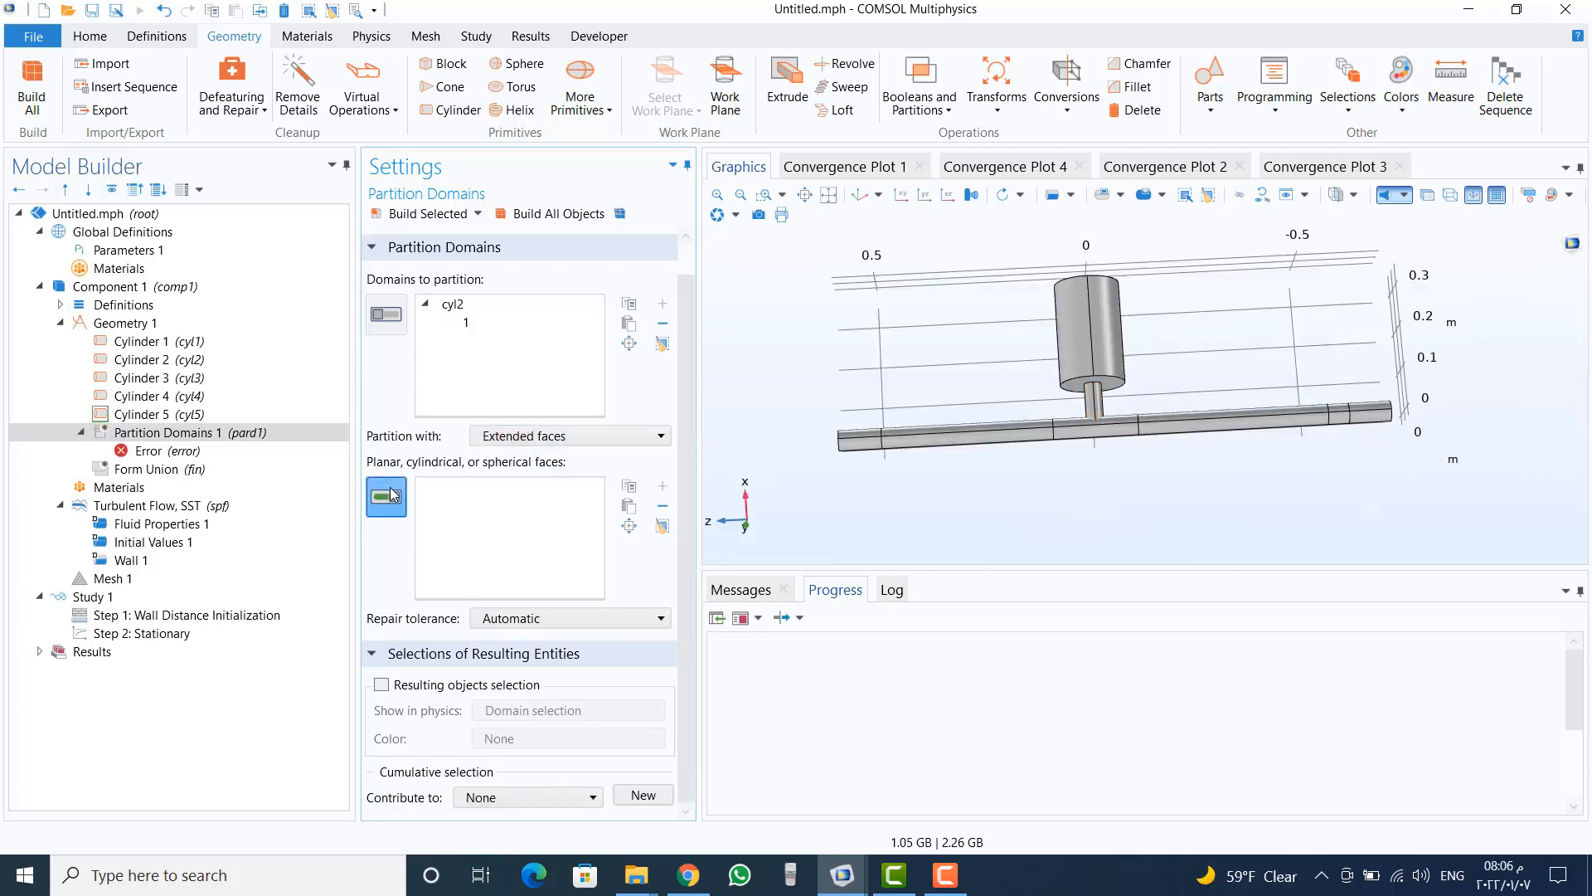
left_click(938, 437)
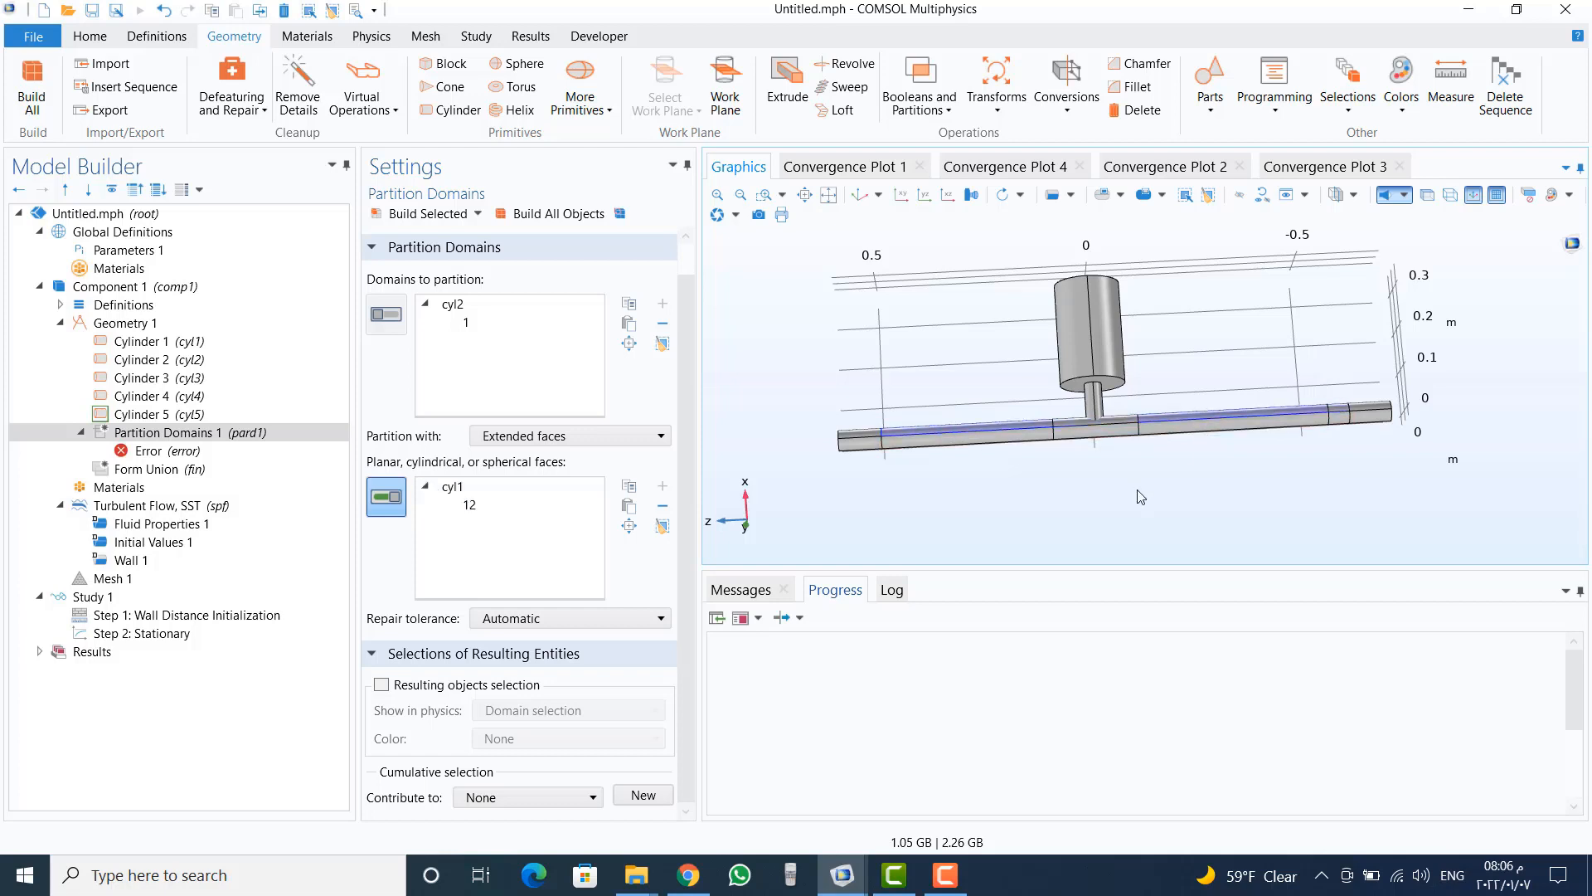
left_click_drag(1223, 513, 1290, 516)
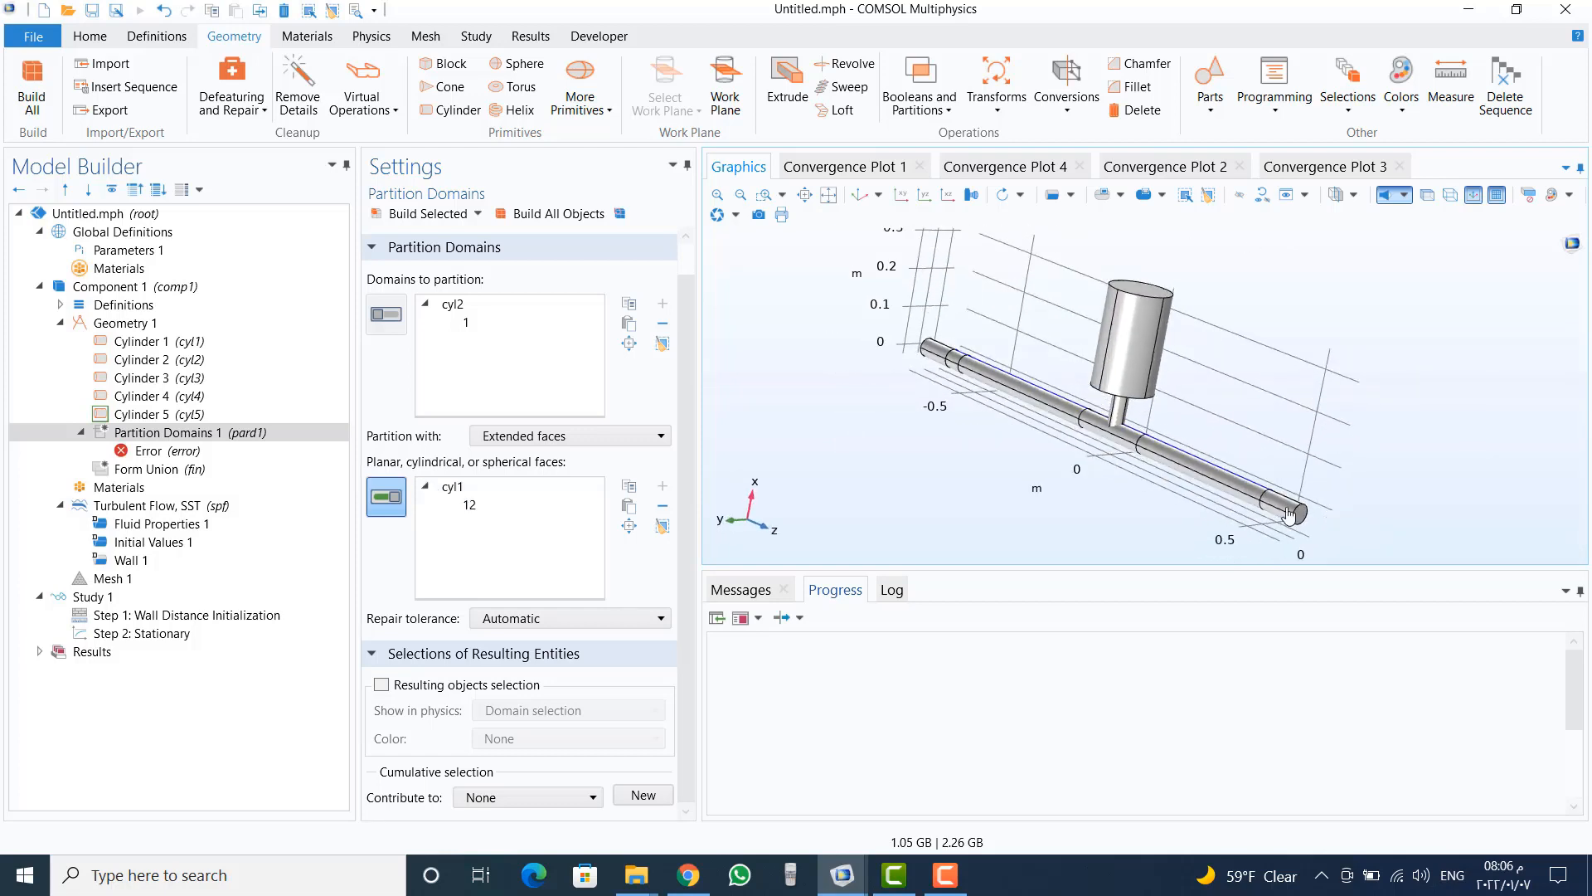
left_click(1226, 482)
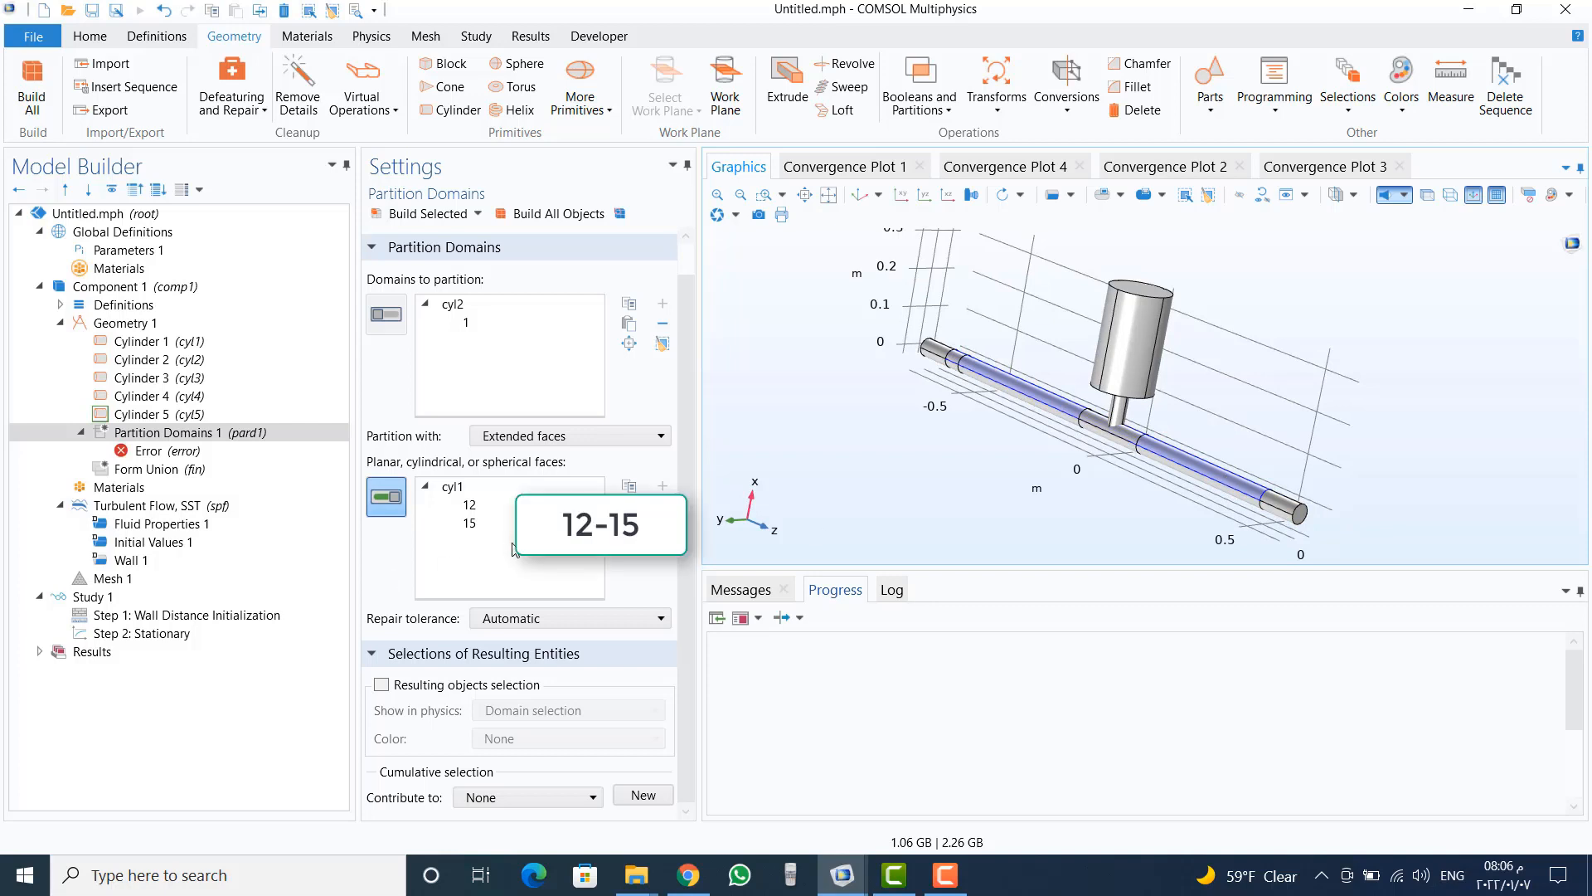
Step: Set the partition's repair tolerance to Relative and build the Partition Domains operation
left_click(488, 623)
left_click(507, 668)
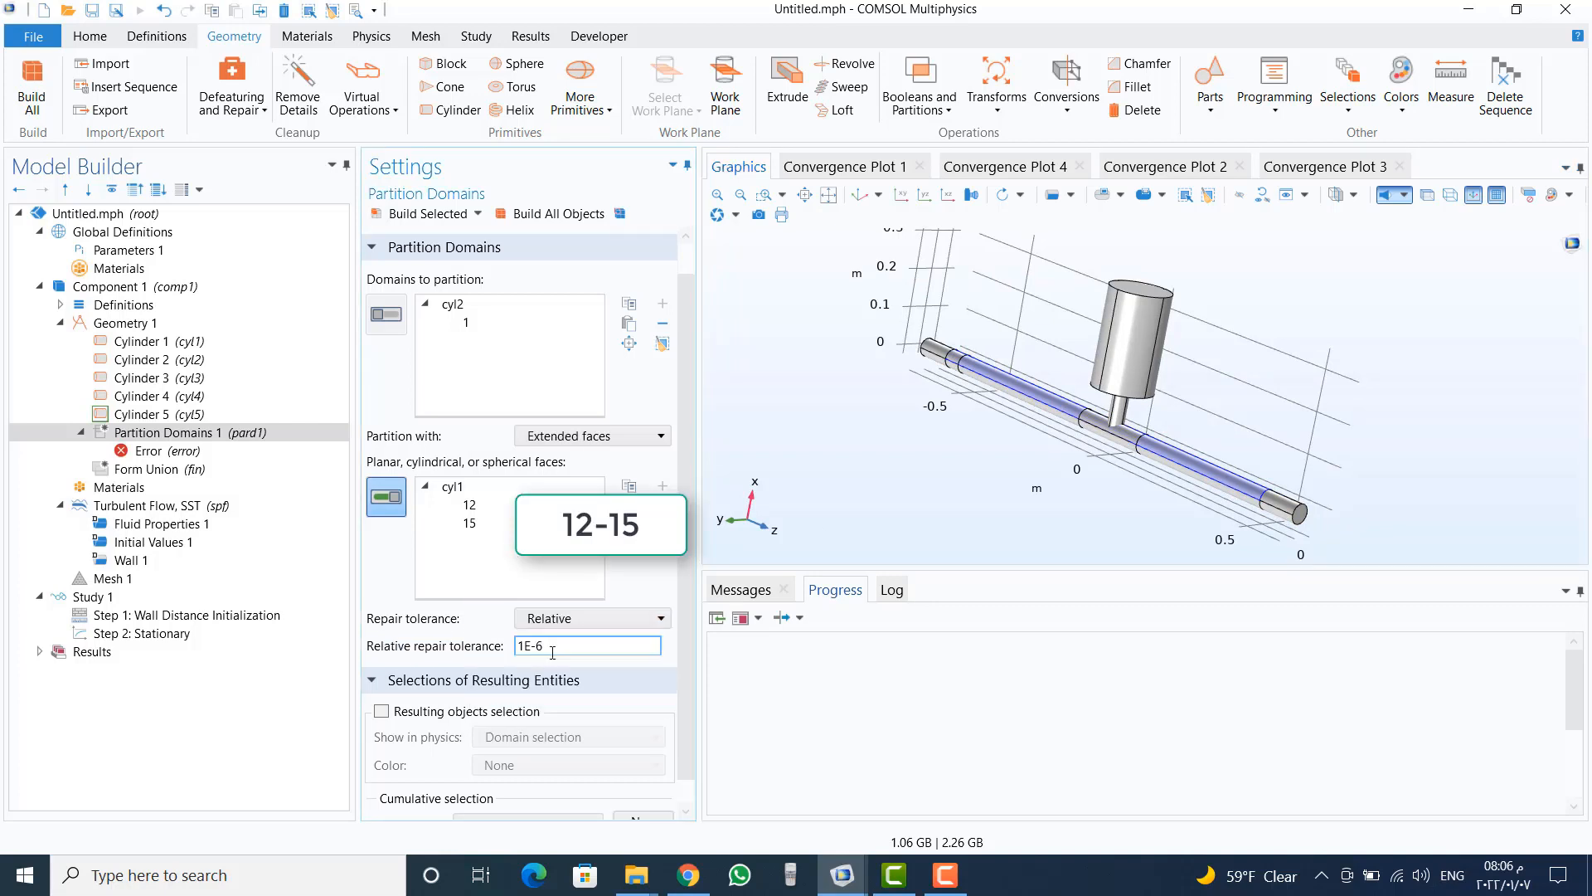
scroll(688, 754, "down", 1)
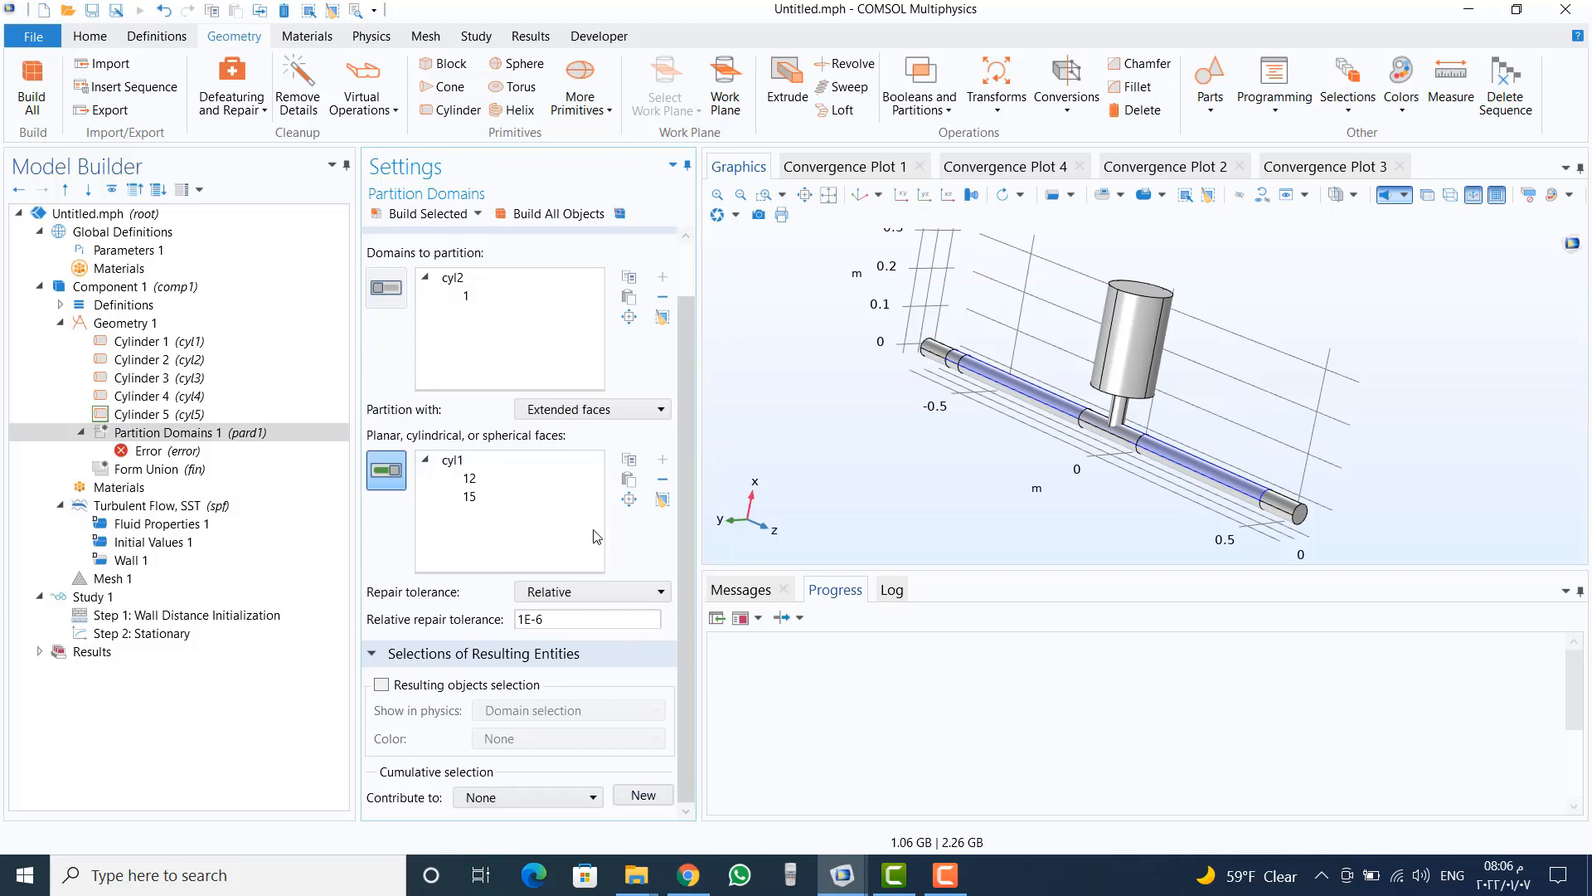
left_click(428, 213)
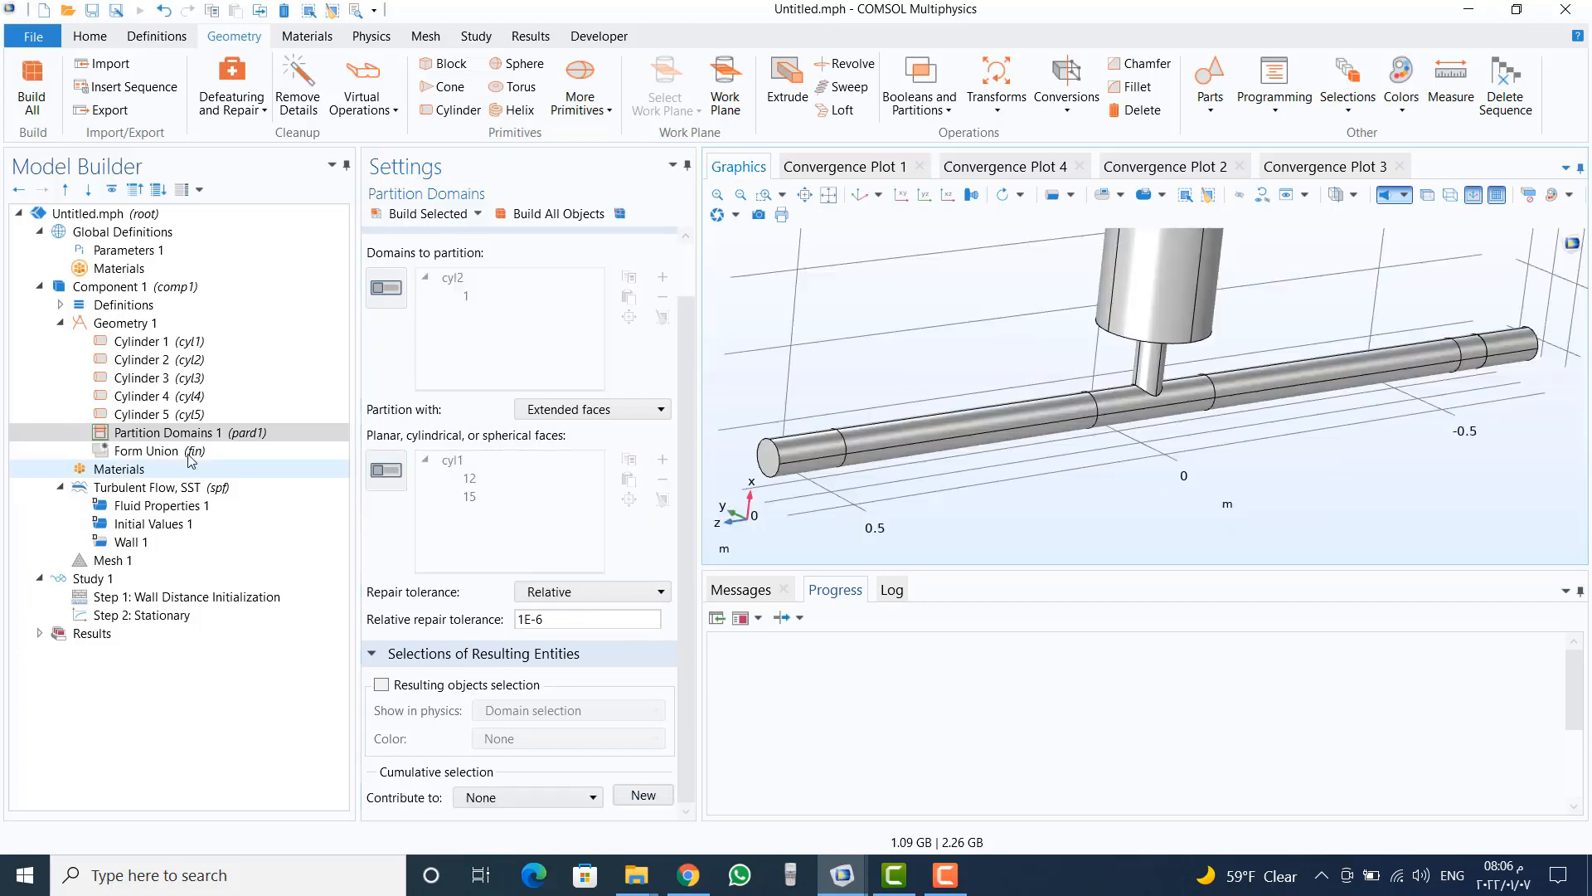
Step: In wireframe rendering, delete domain 1 of the partitioned neck (pard1) inside the duct with a domain-level Delete Entities operation and build it
left_click(1473, 194)
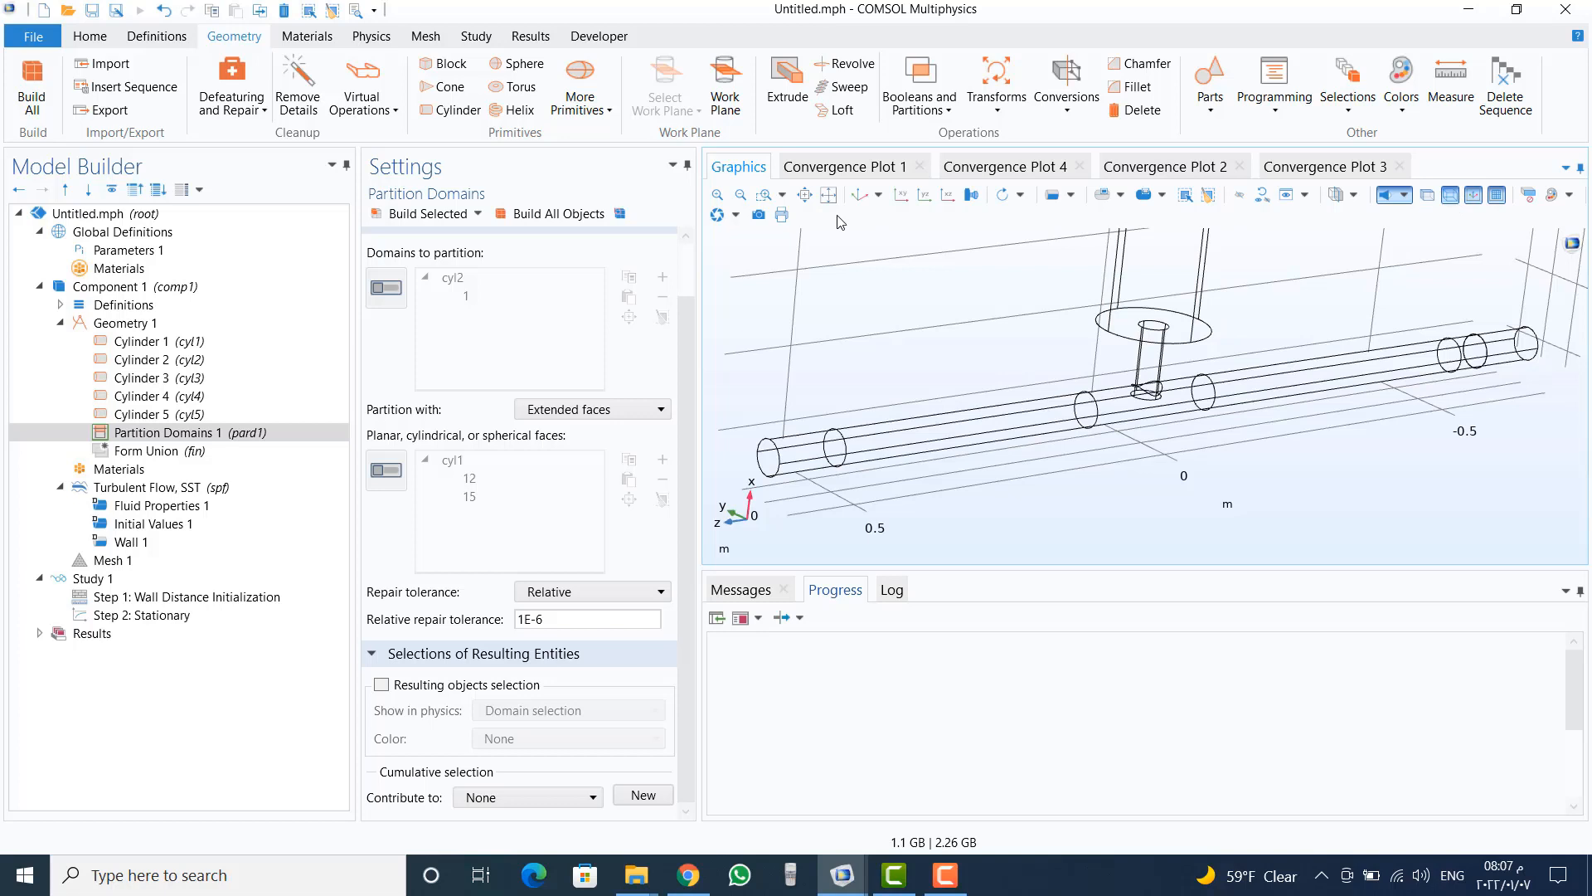
left_click(765, 194)
left_click_drag(1117, 370, 1200, 431)
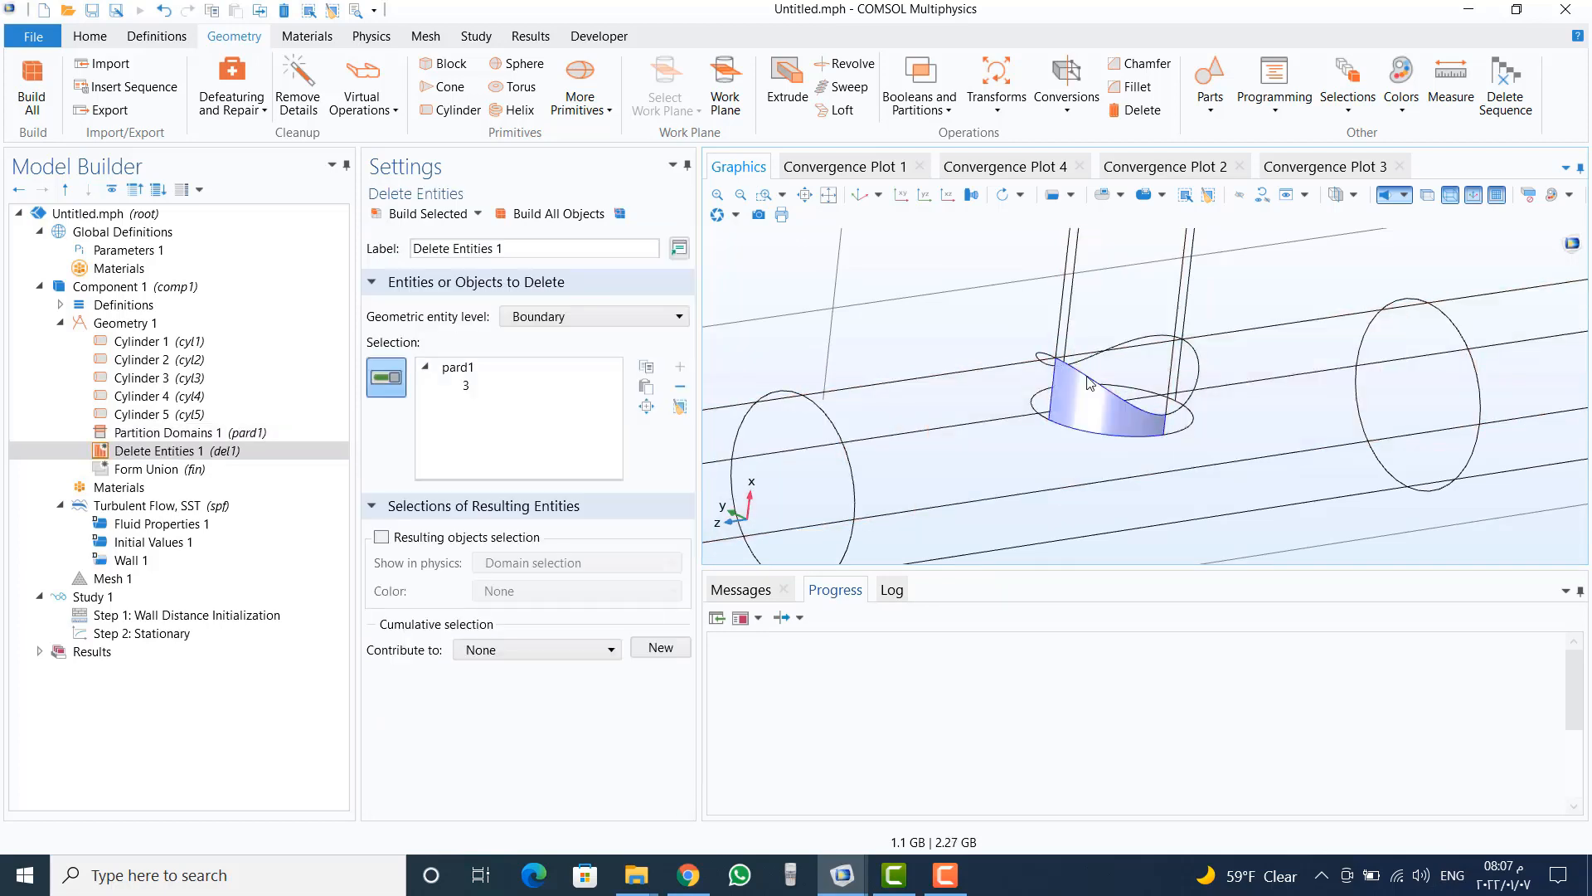
left_click(539, 316)
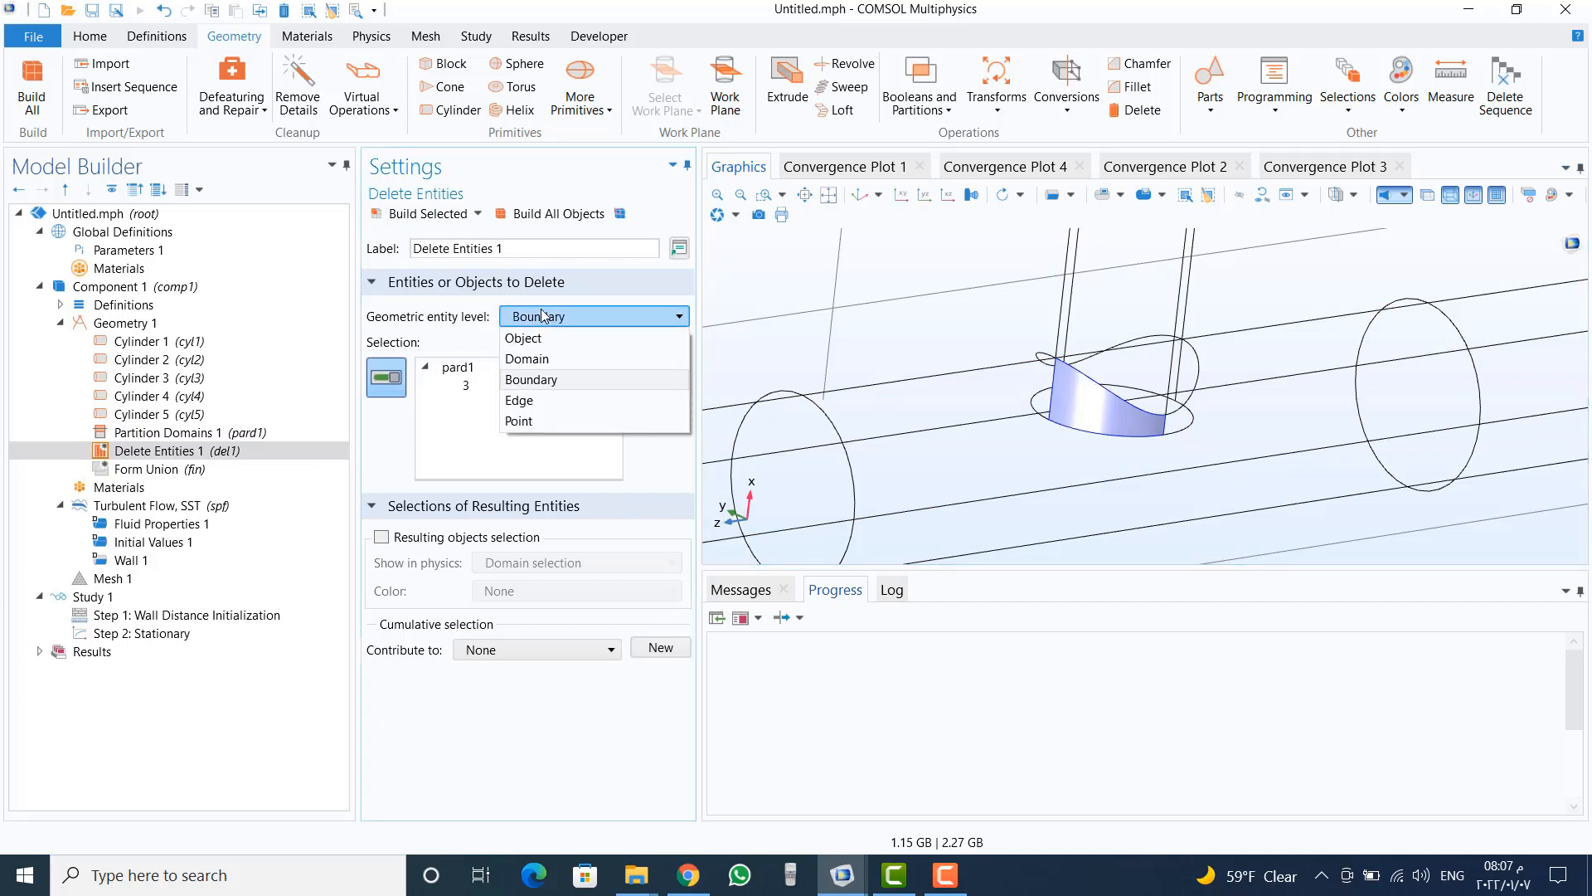
left_click(531, 358)
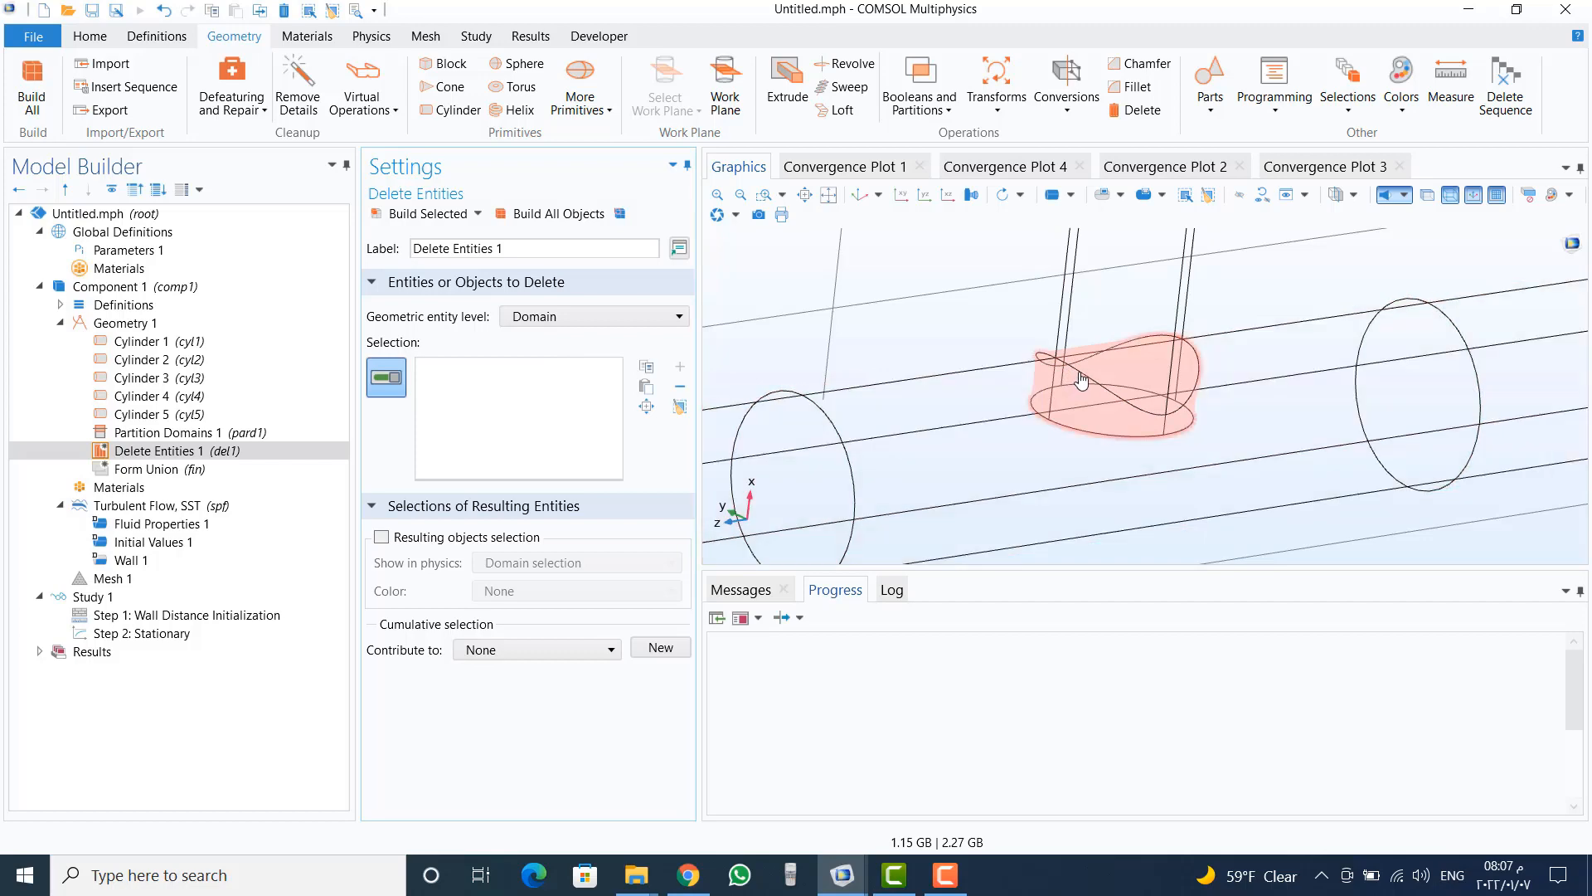
left_click(1080, 381)
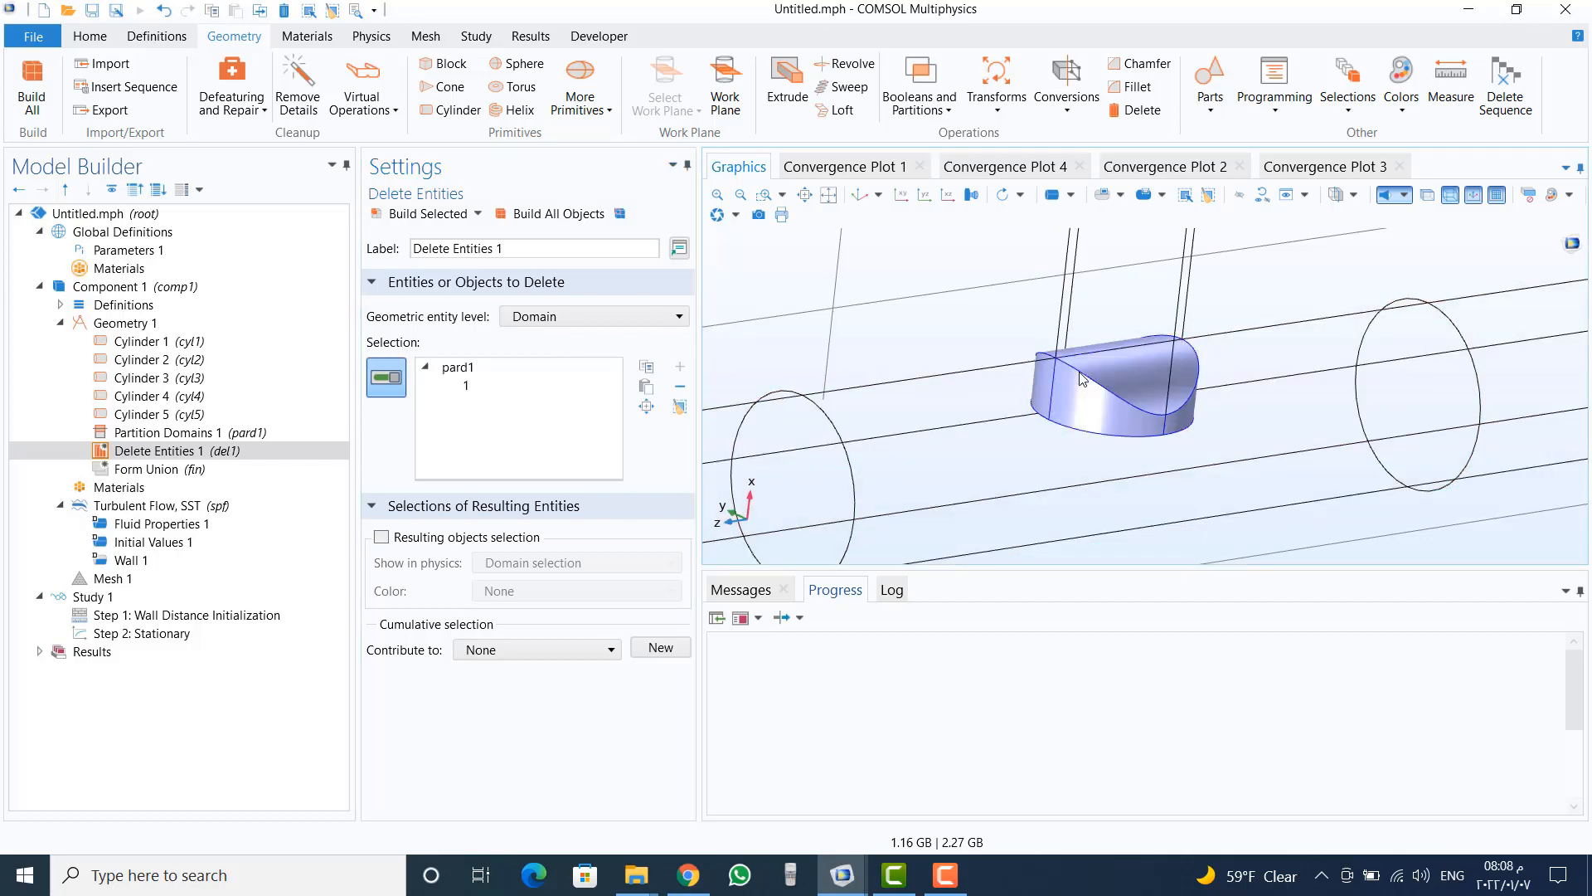
left_click(440, 216)
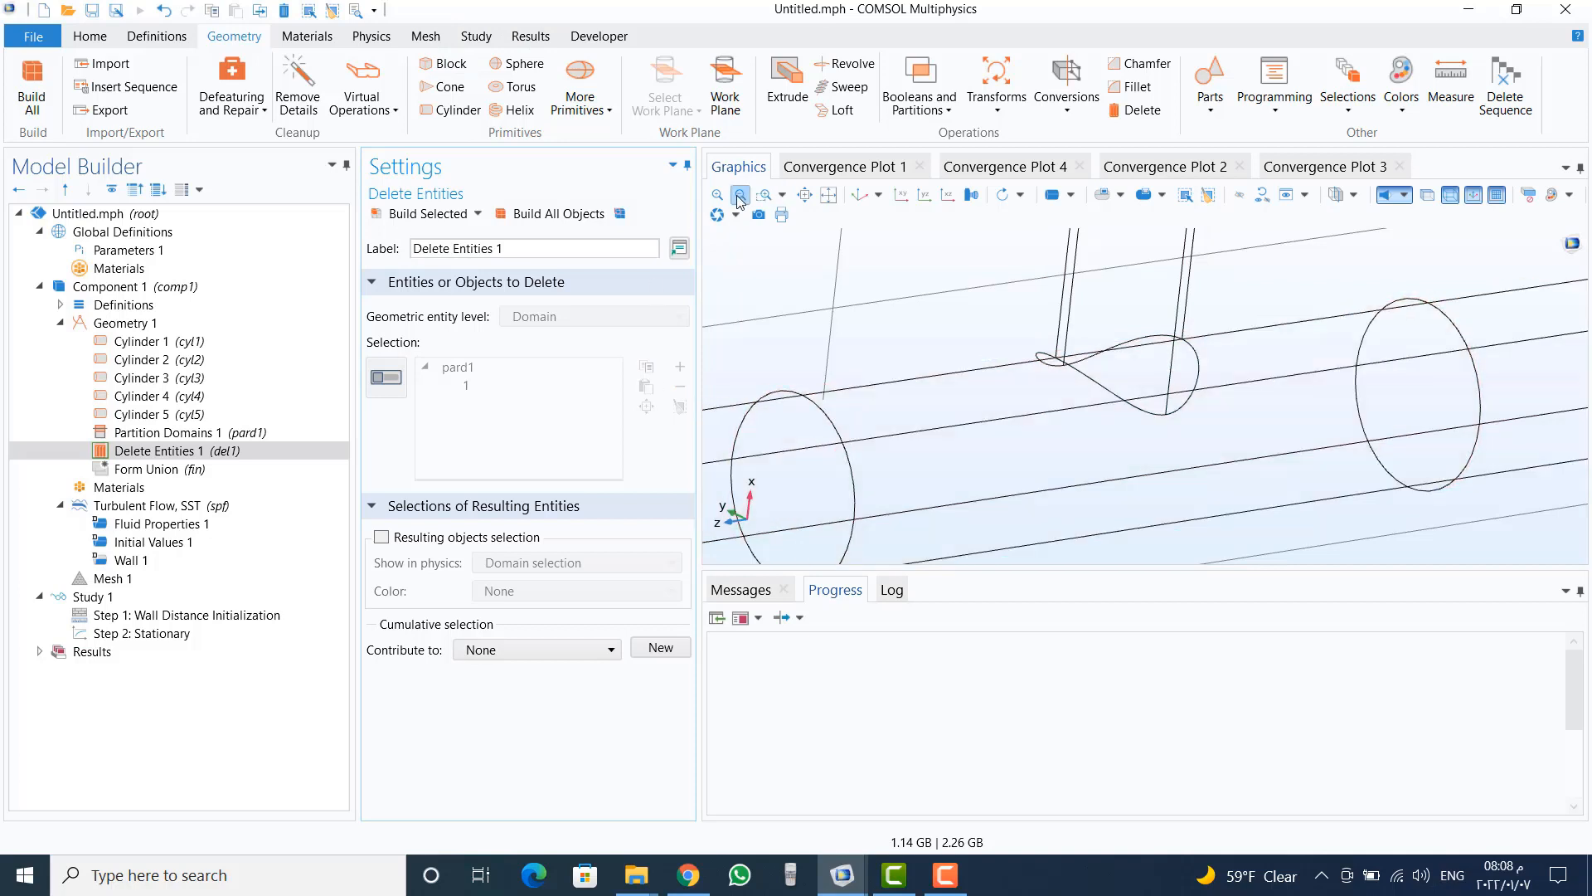
Step: Add a Union of all objects (cyl1, cyl3, cyl4, cyl5 and del1) and build it
left_click(740, 197)
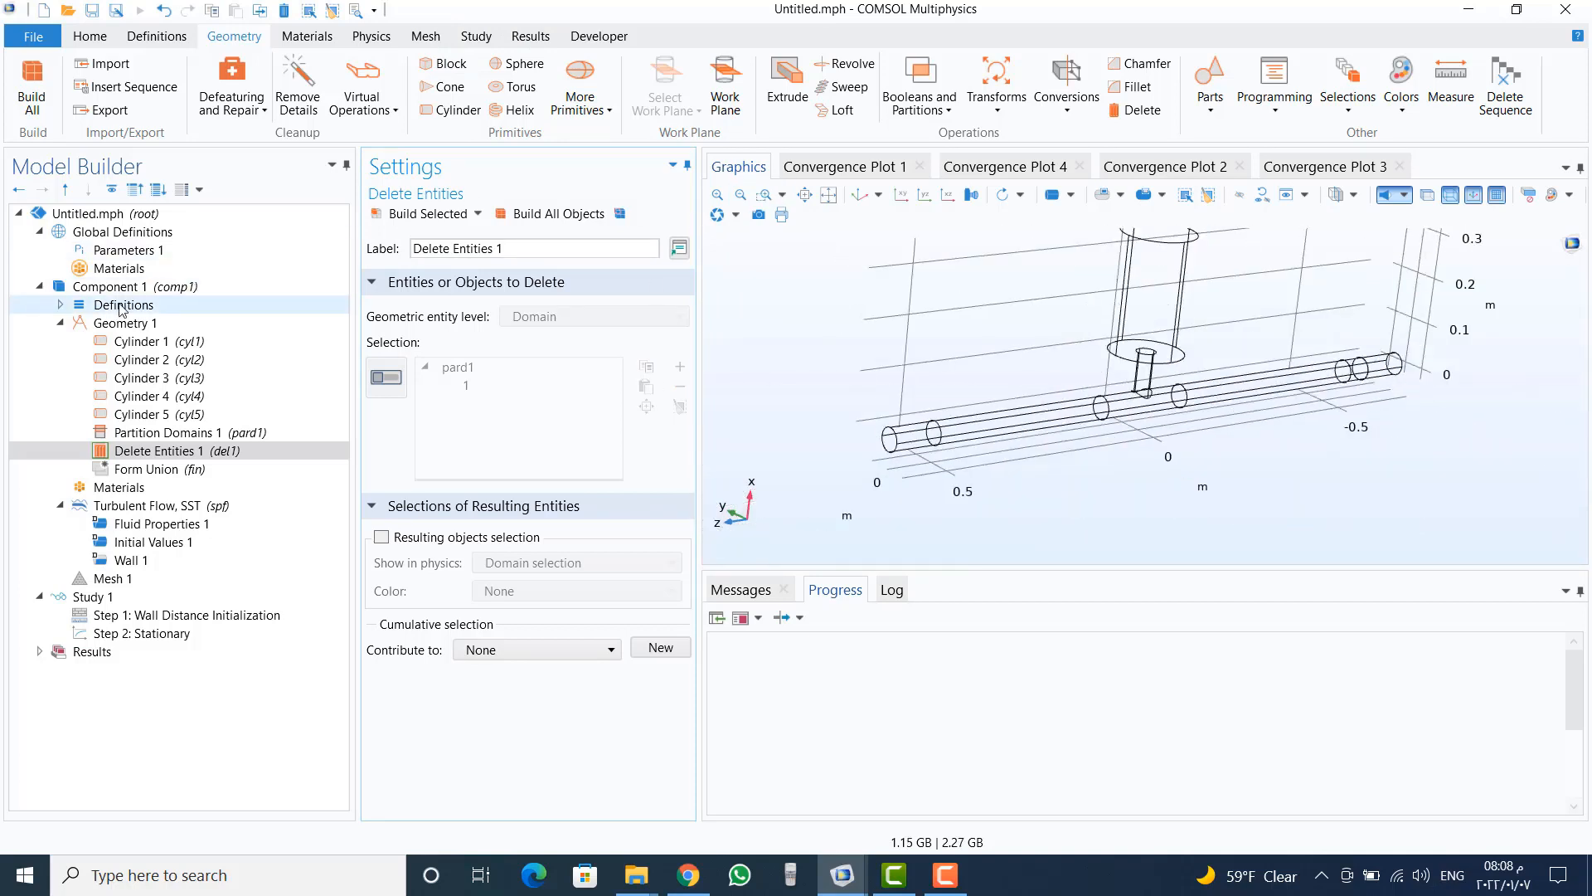
left_click(141, 377)
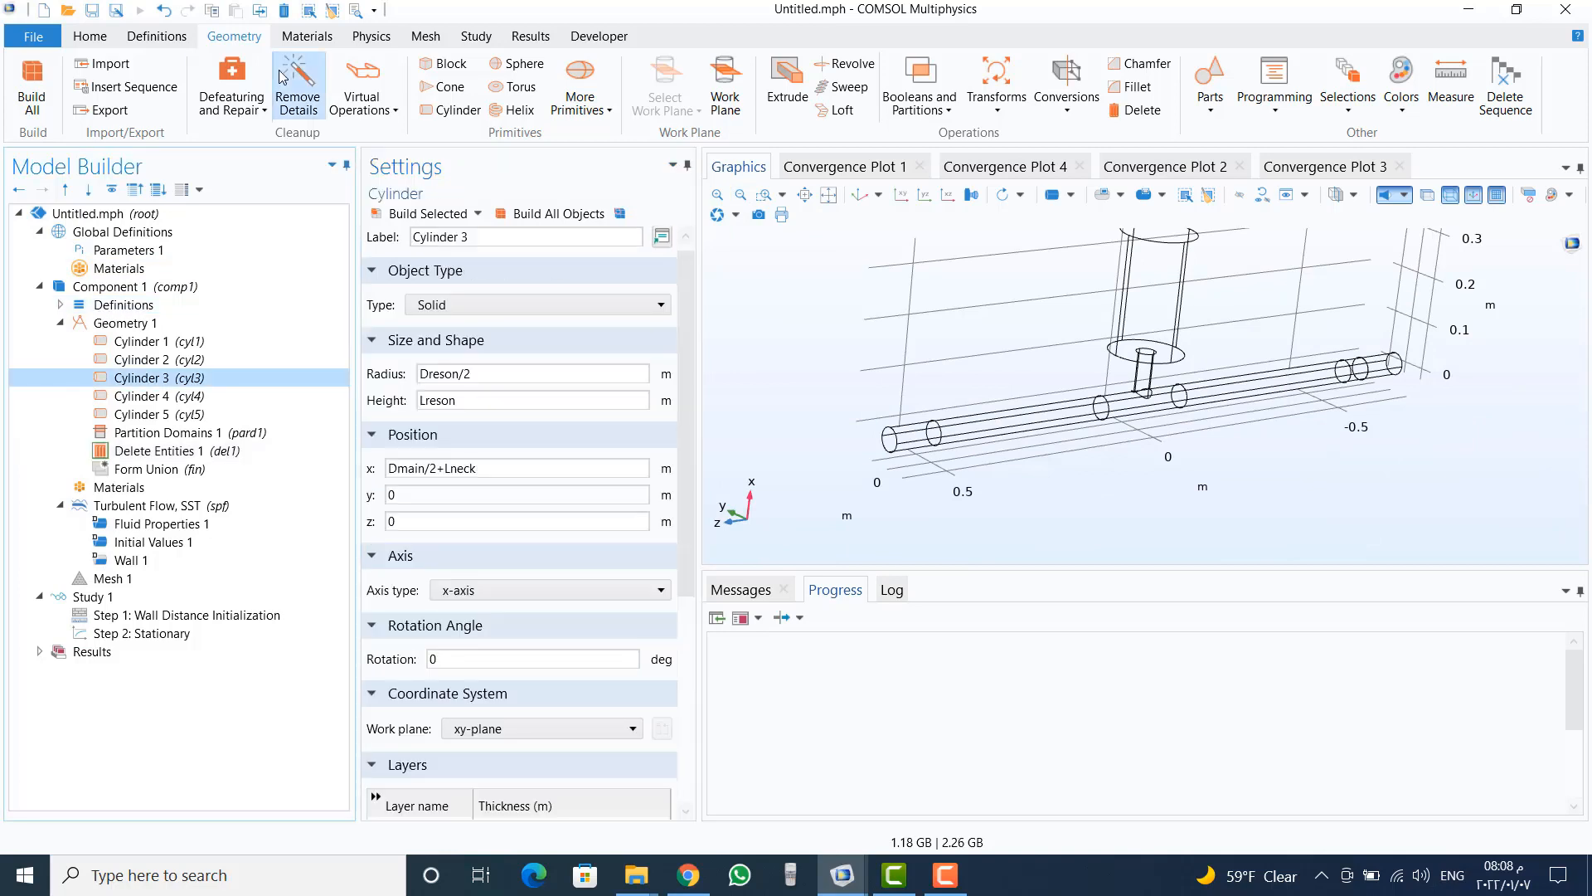
left_click(942, 110)
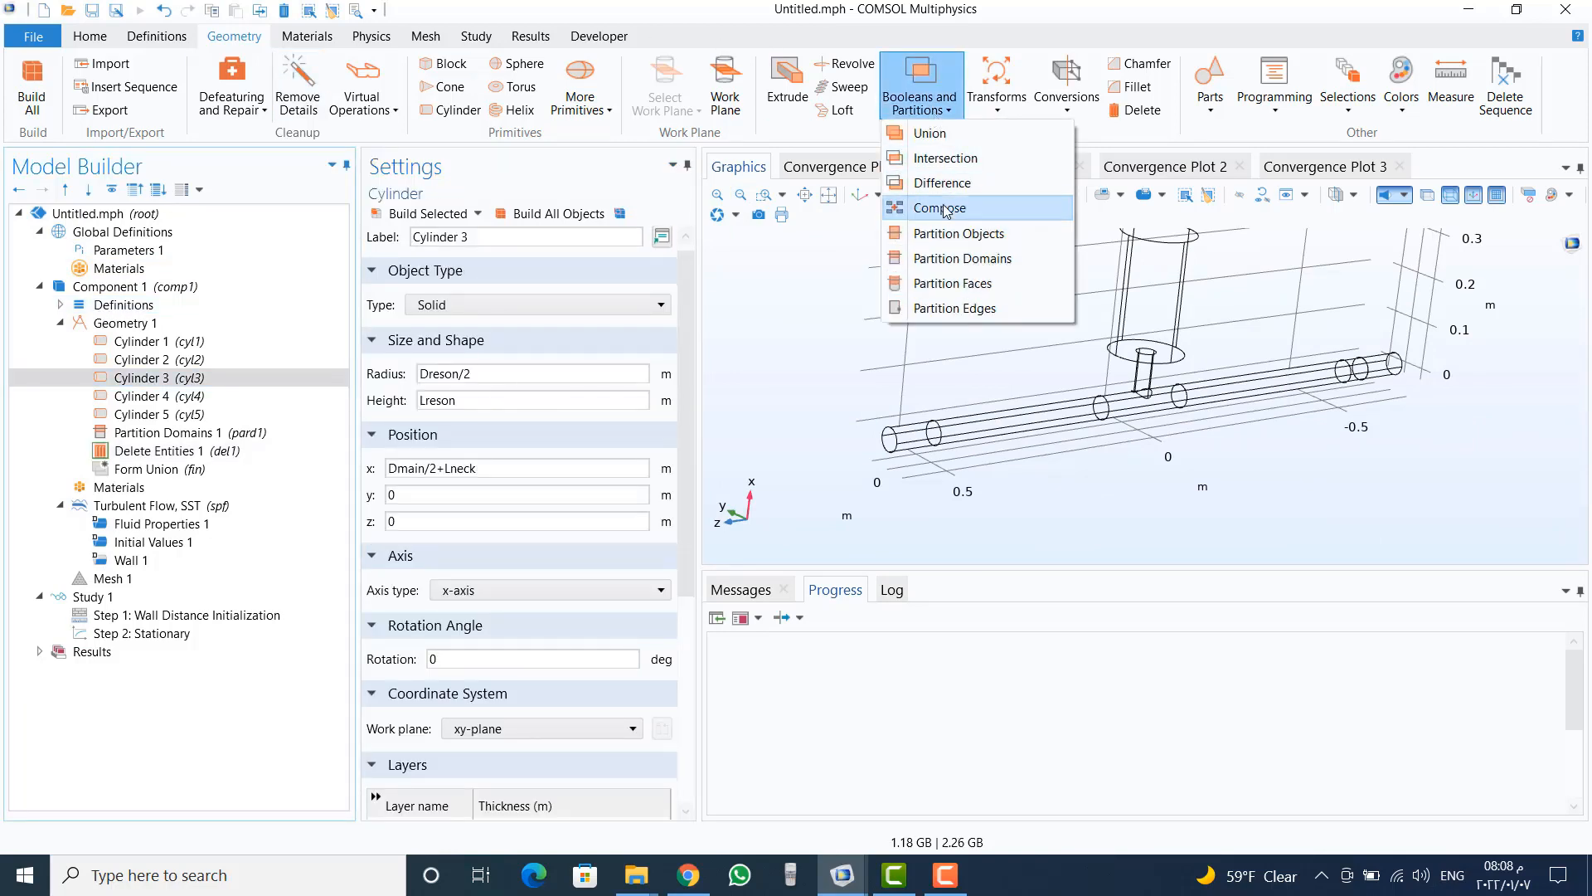
left_click(953, 136)
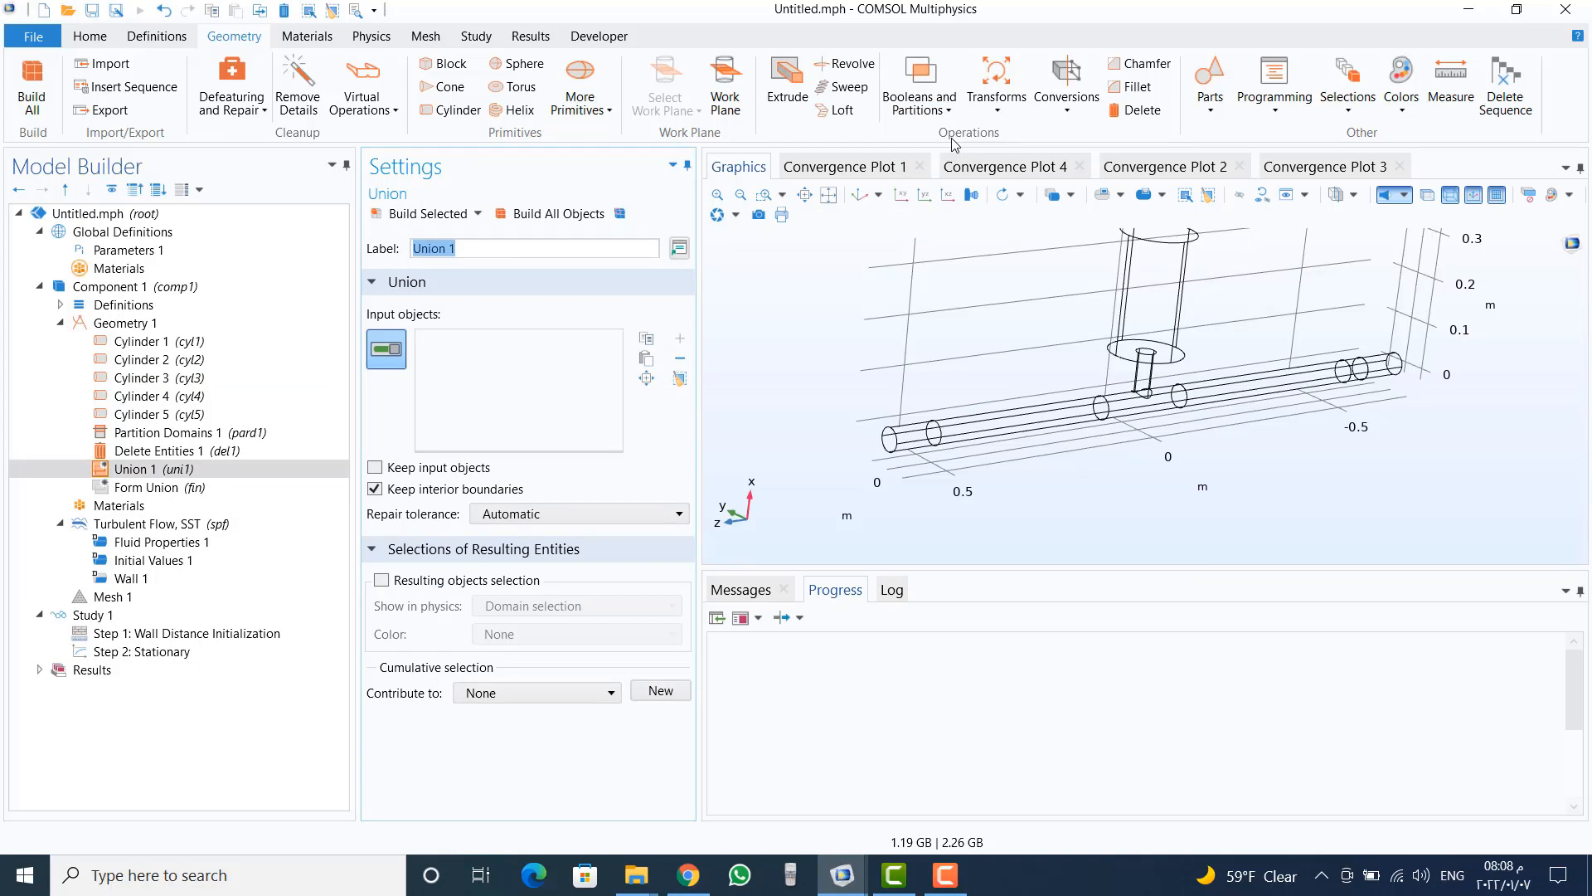
left_click(945, 553)
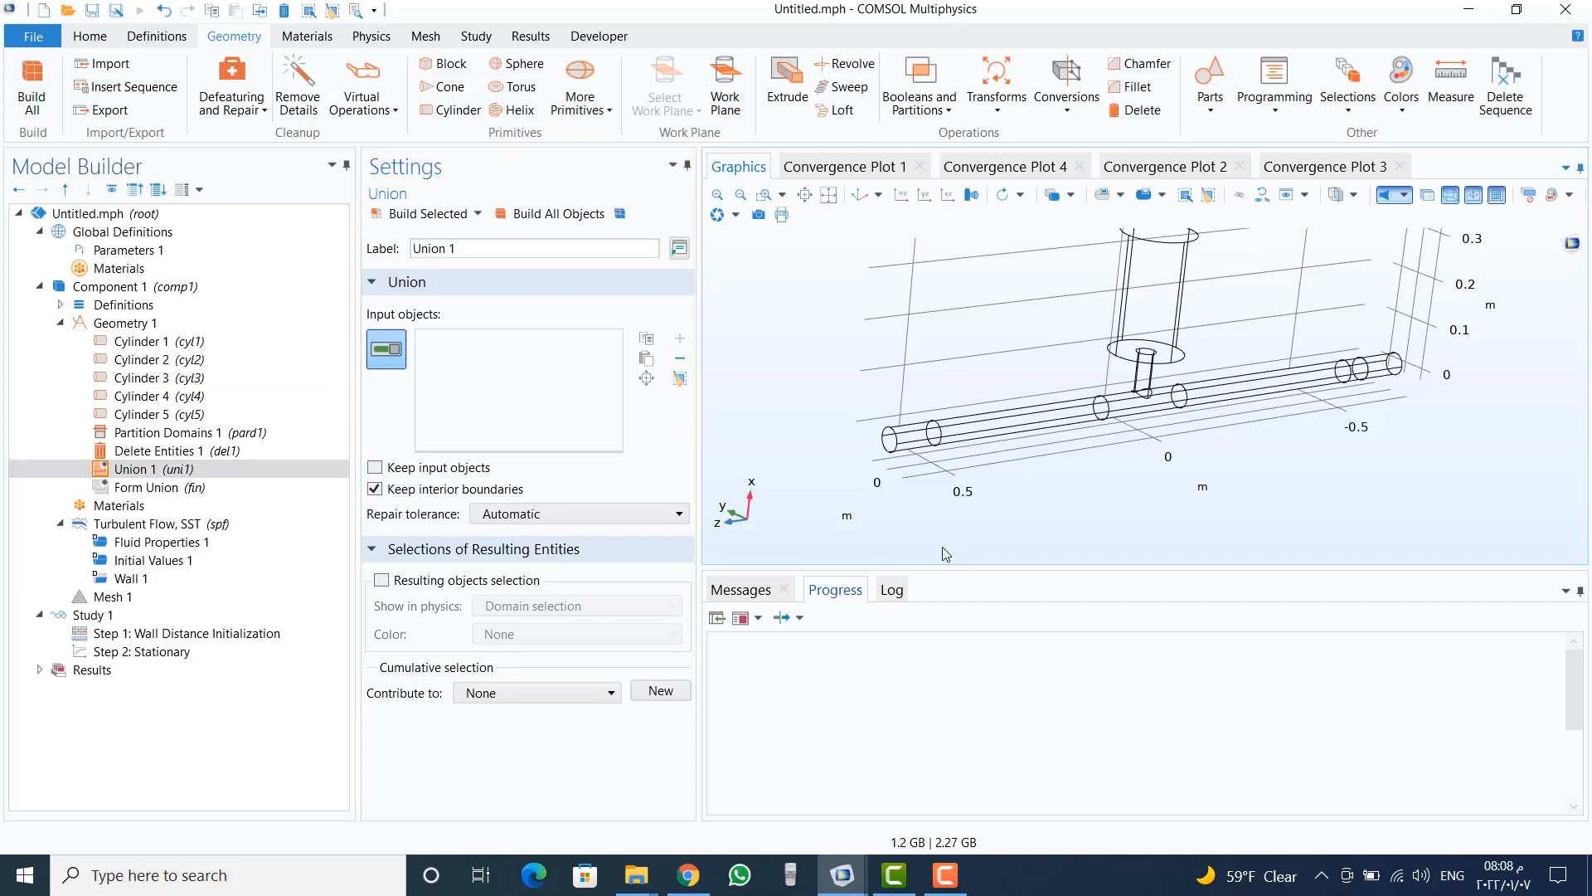
key("ctrl+a")
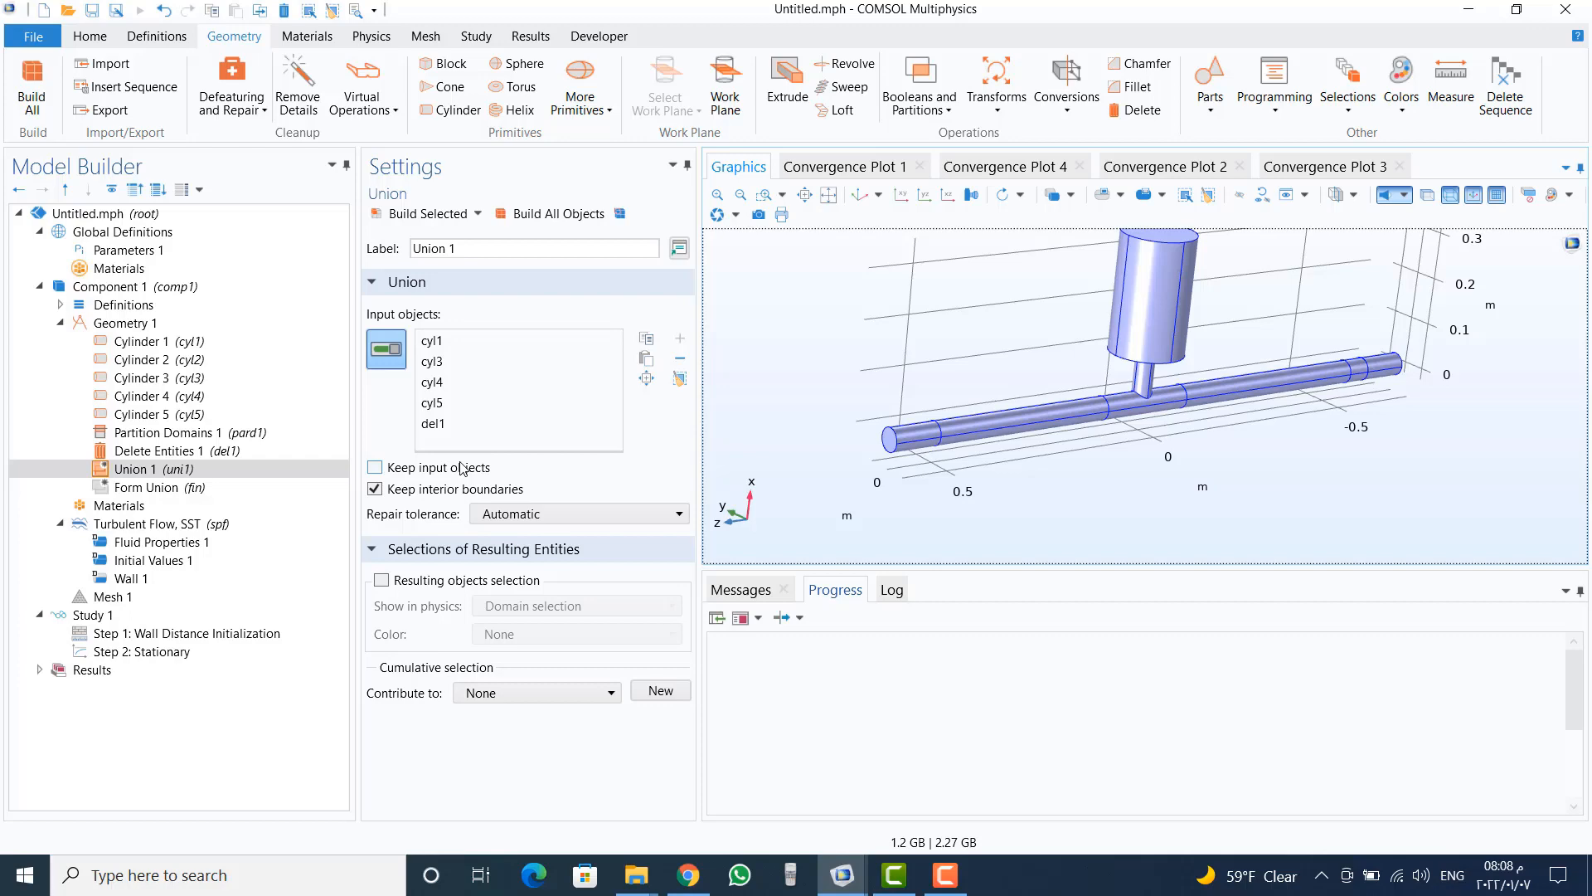
left_click(423, 213)
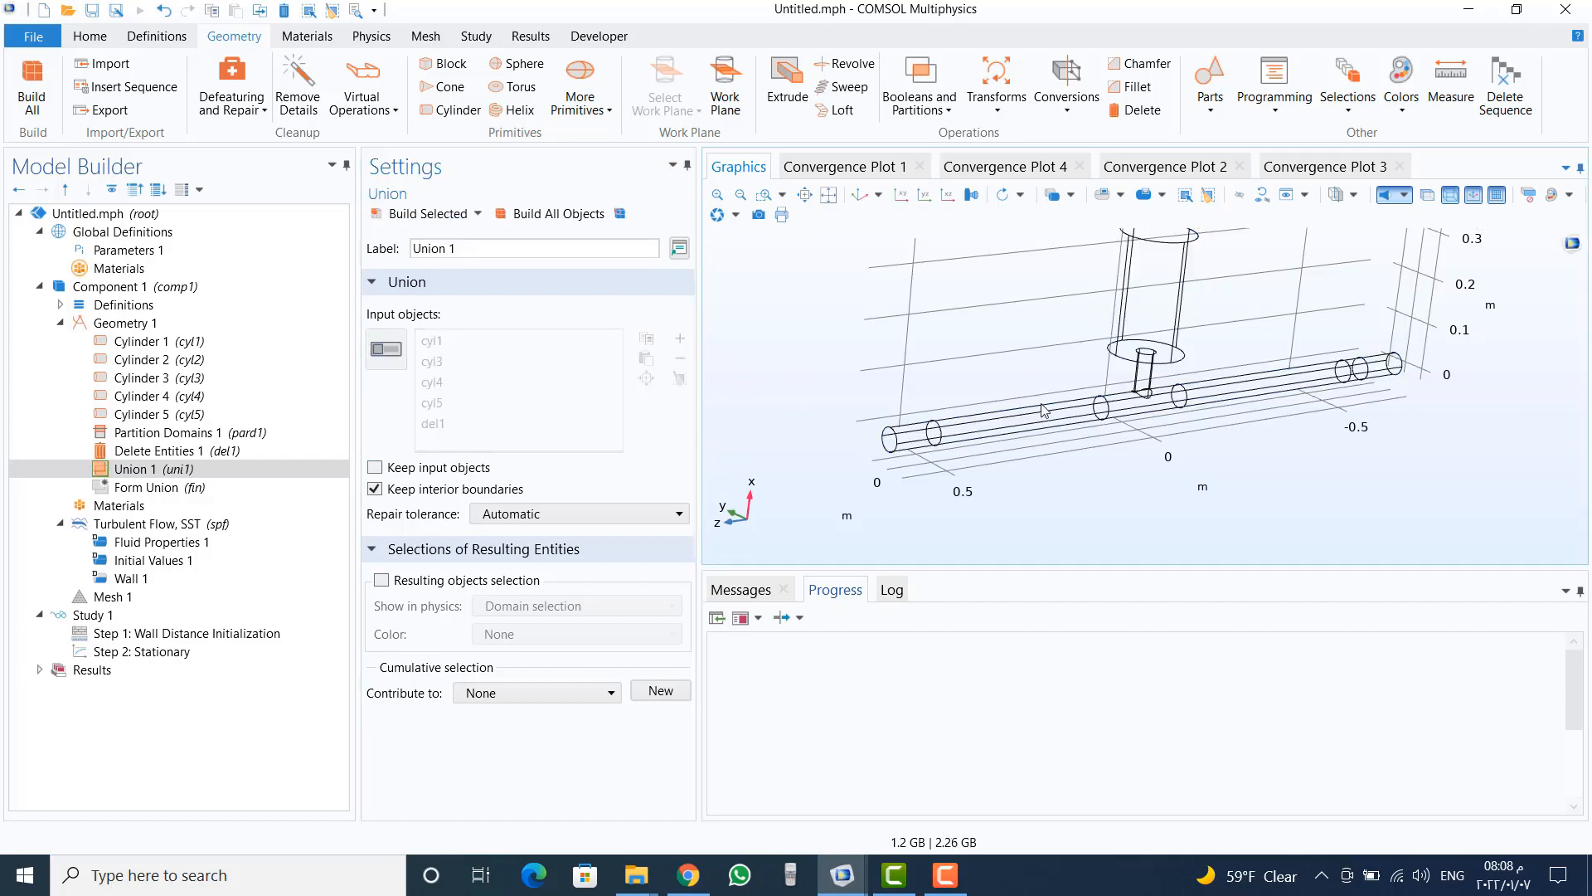
Step: Turn off wireframe rendering, then add a work plane on the zx-plane and build it
mouse_move(1041, 404)
left_mouse_down()
mouse_move(1019, 384)
mouse_move(1031, 414)
left_mouse_up()
left_click(1450, 199)
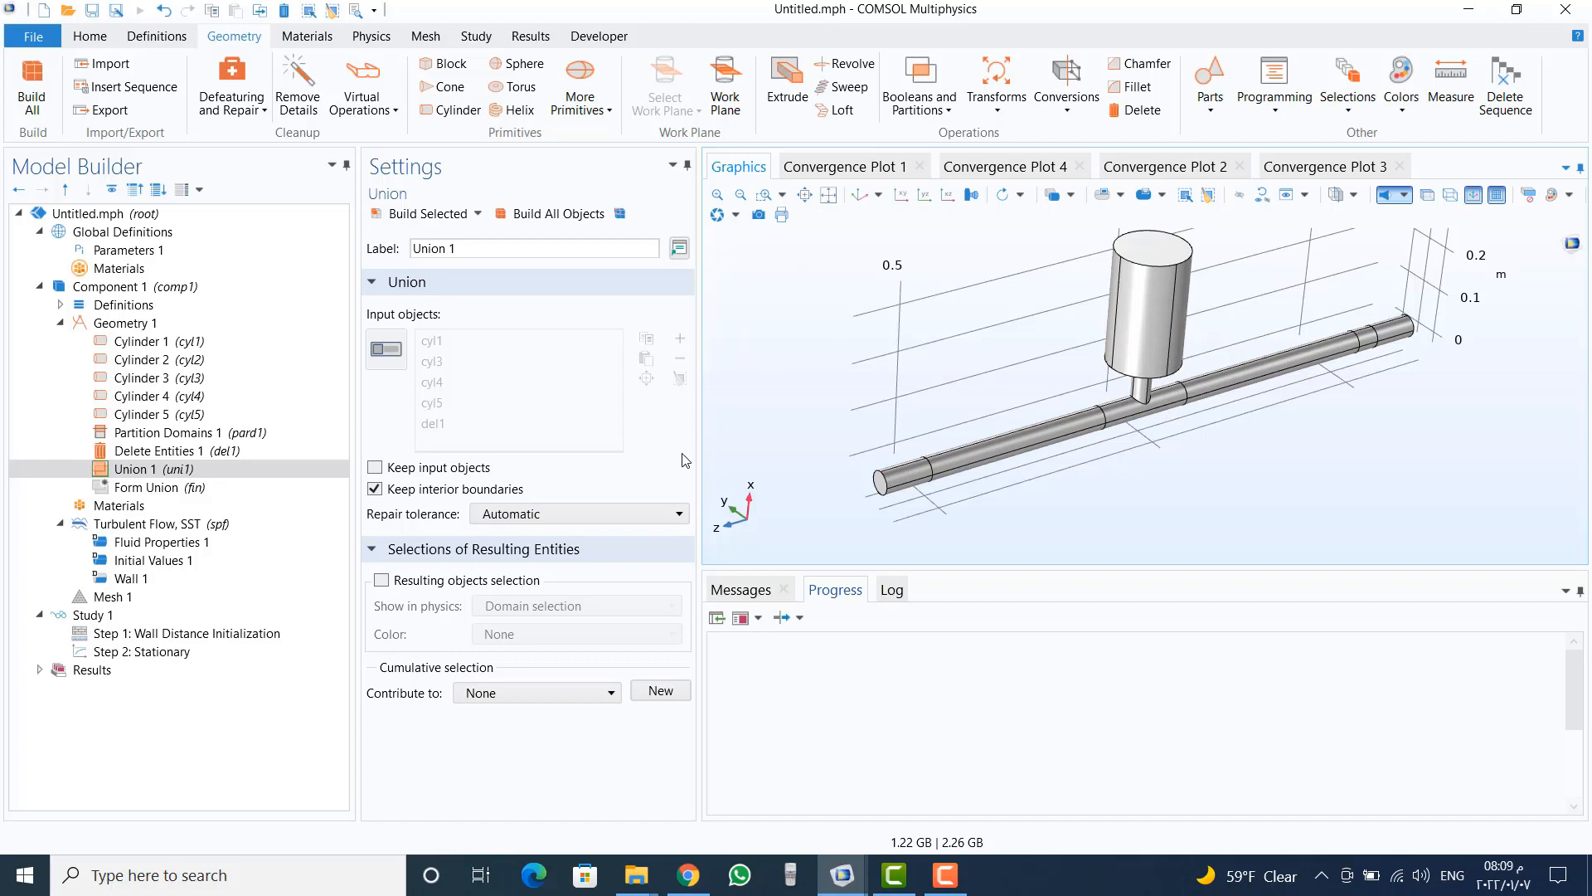
left_click(124, 323)
right_click(138, 329)
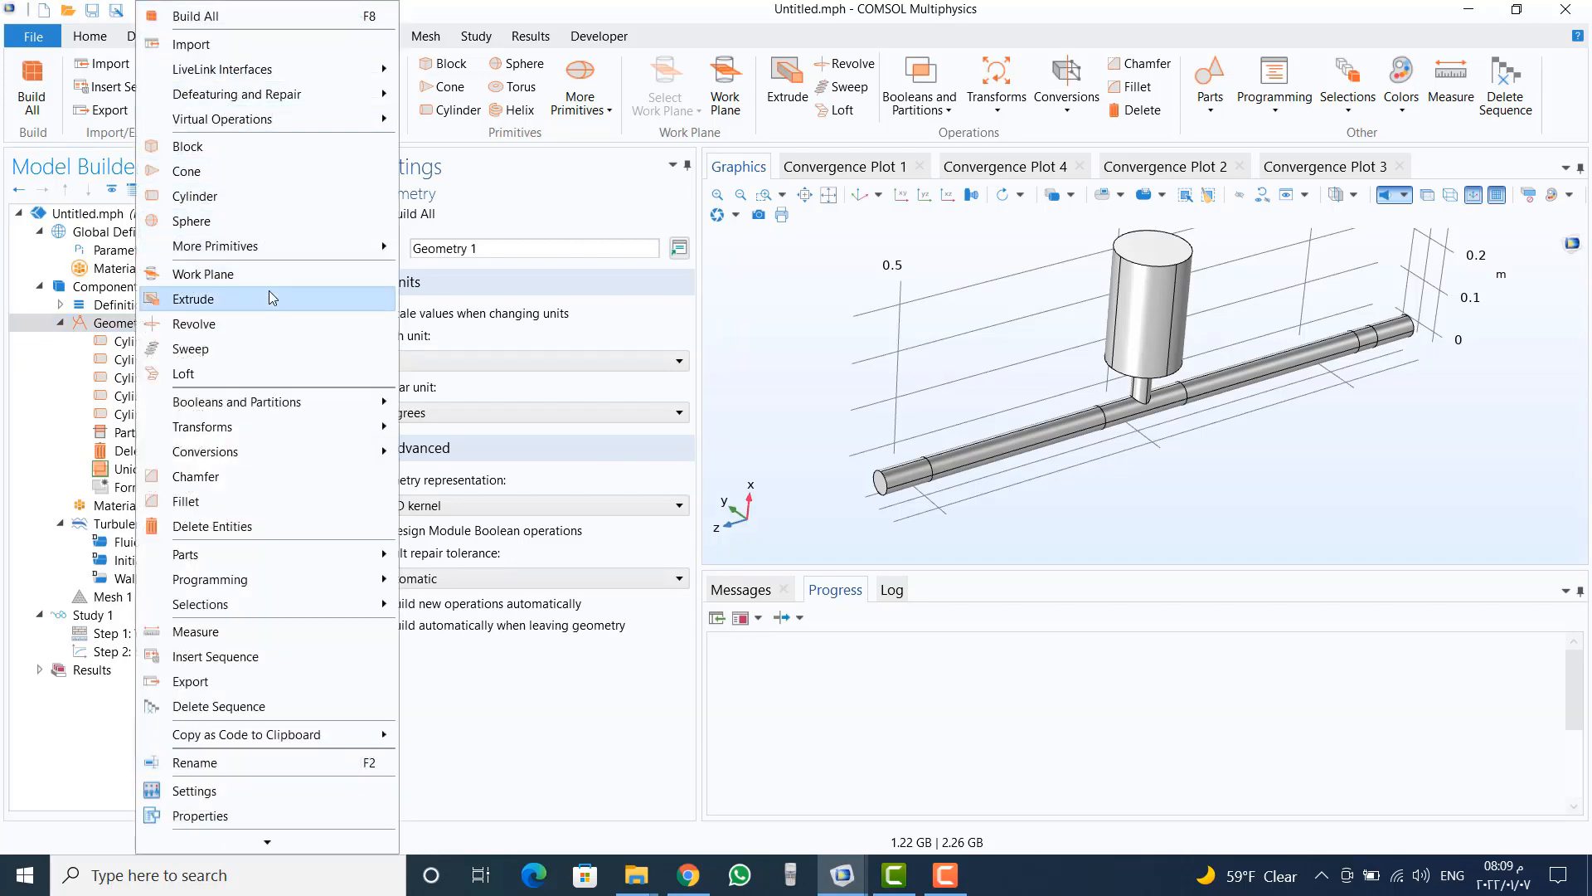
left_click(244, 278)
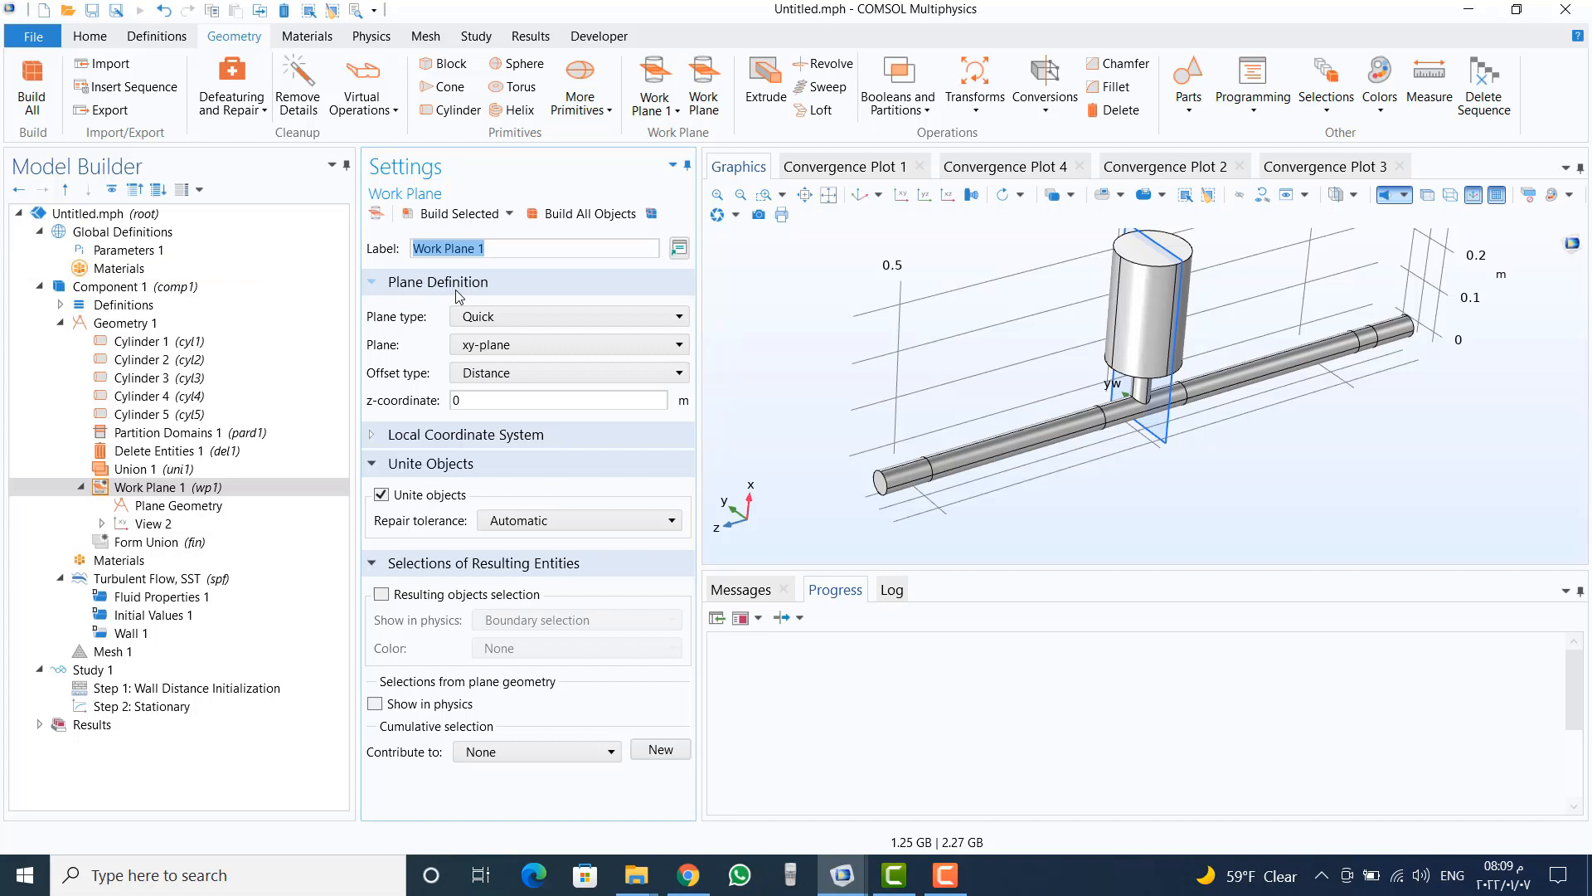
left_click(498, 345)
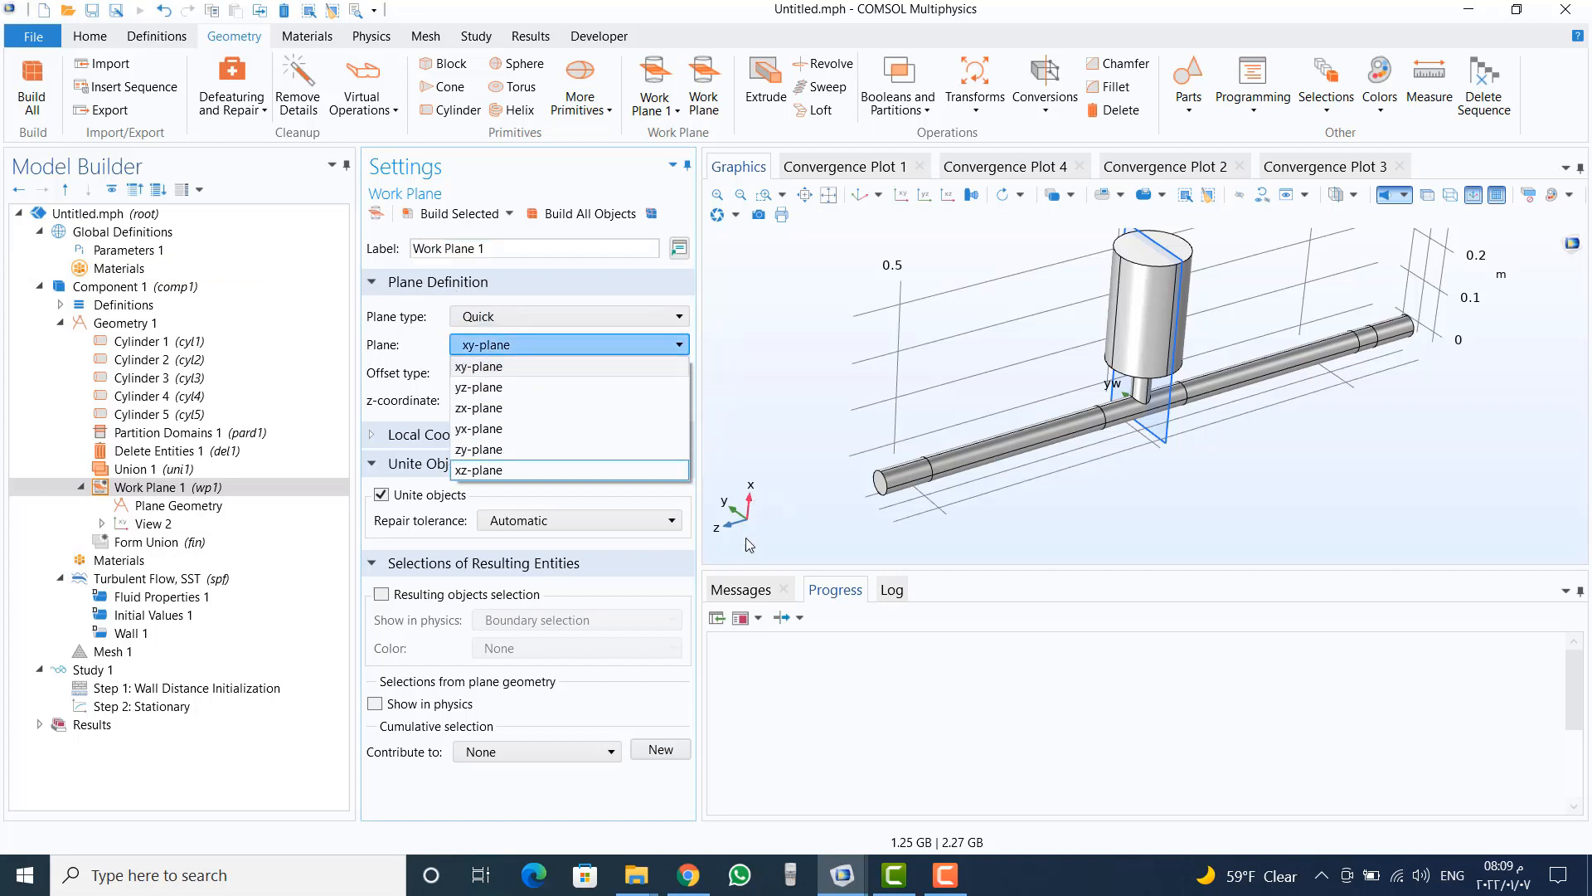
left_click(468, 408)
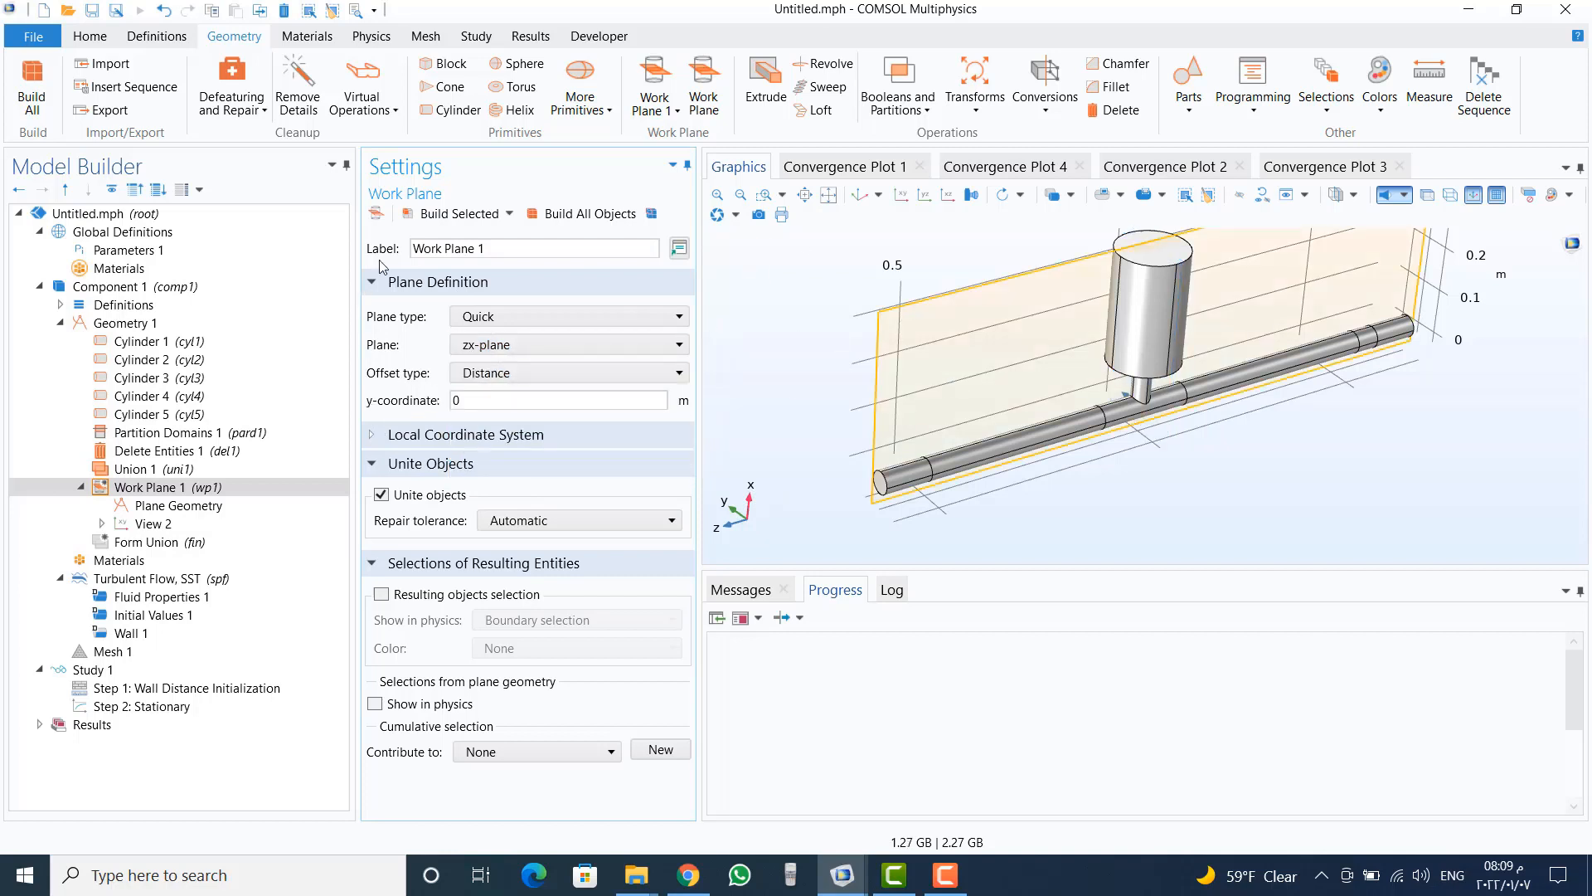
left_click(458, 217)
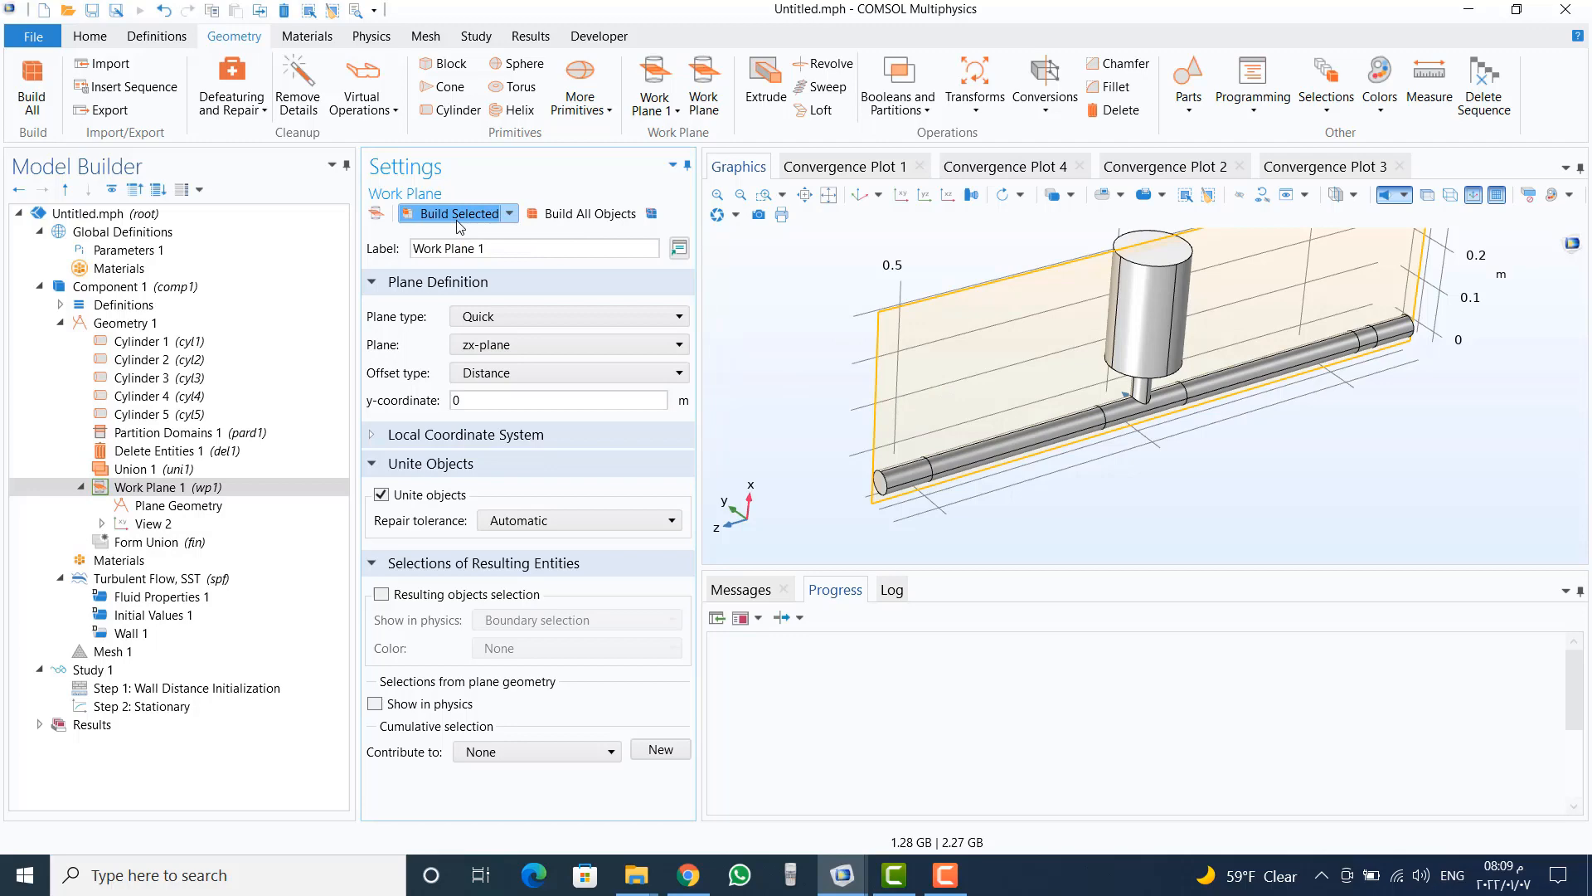
Step: Add a Partition Objects operation that splits the union (uni1) with Work Plane 1, and build it
left_click(122, 324)
right_click(123, 323)
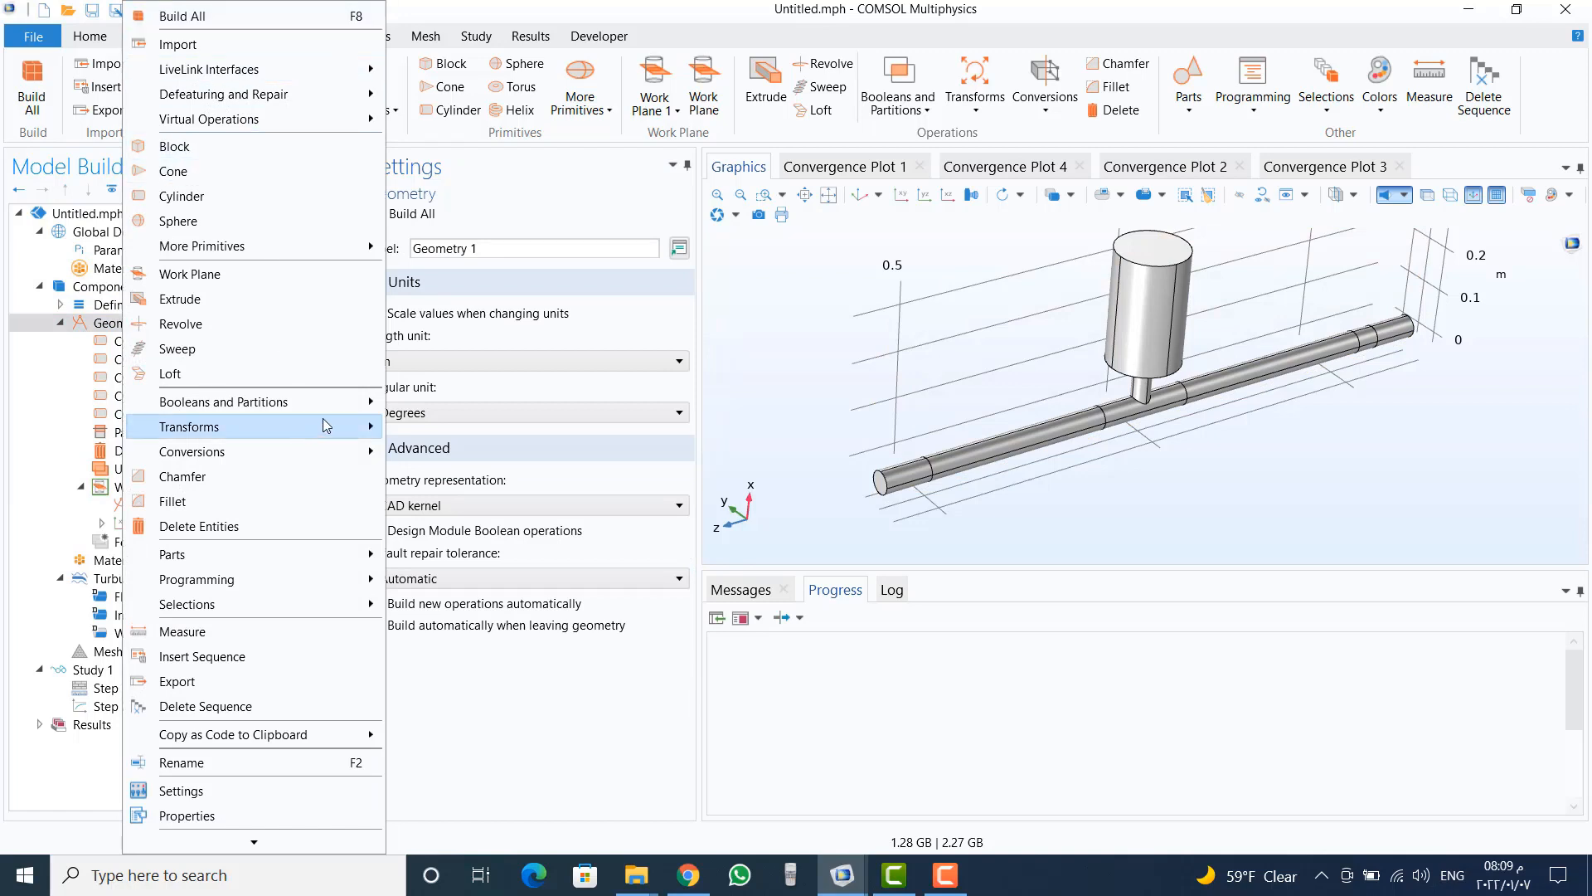
mouse_move(336, 417)
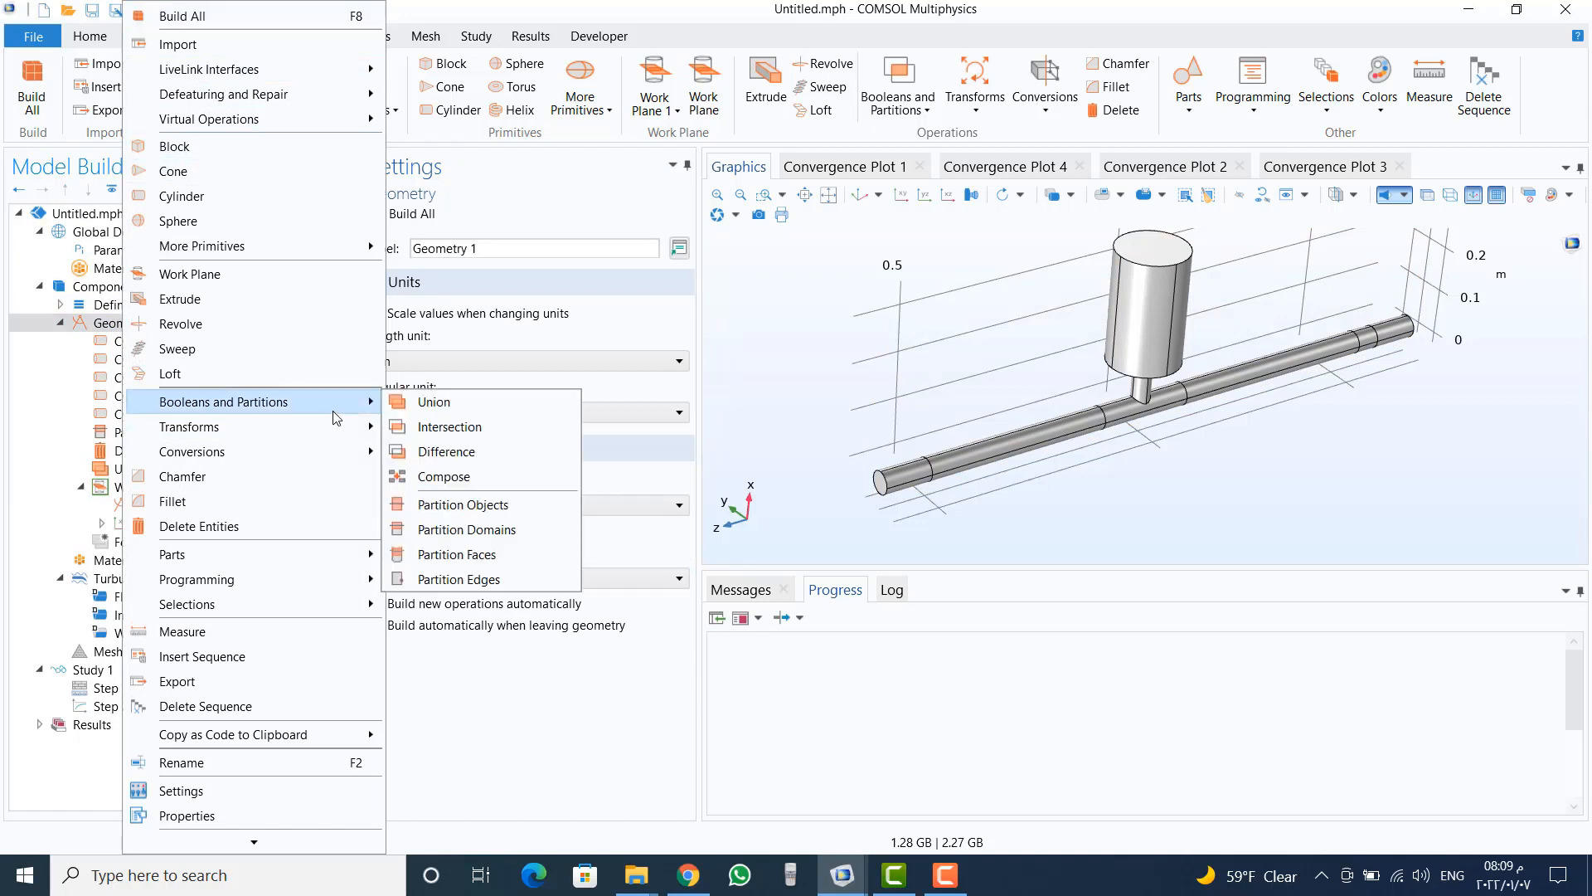
left_click(444, 501)
left_click(1161, 322)
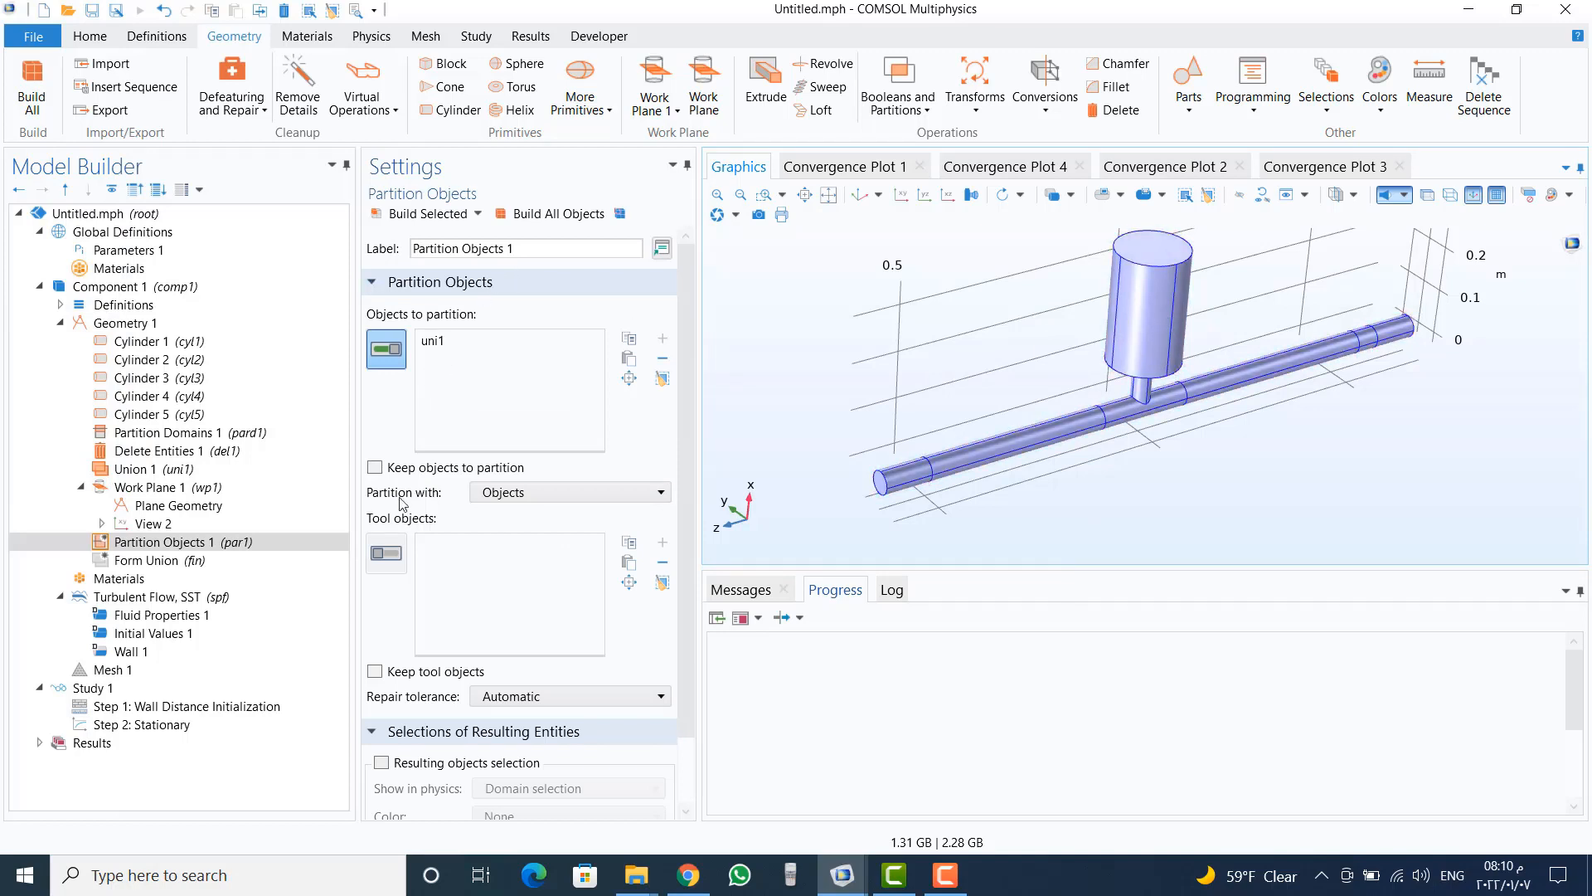
left_click(540, 498)
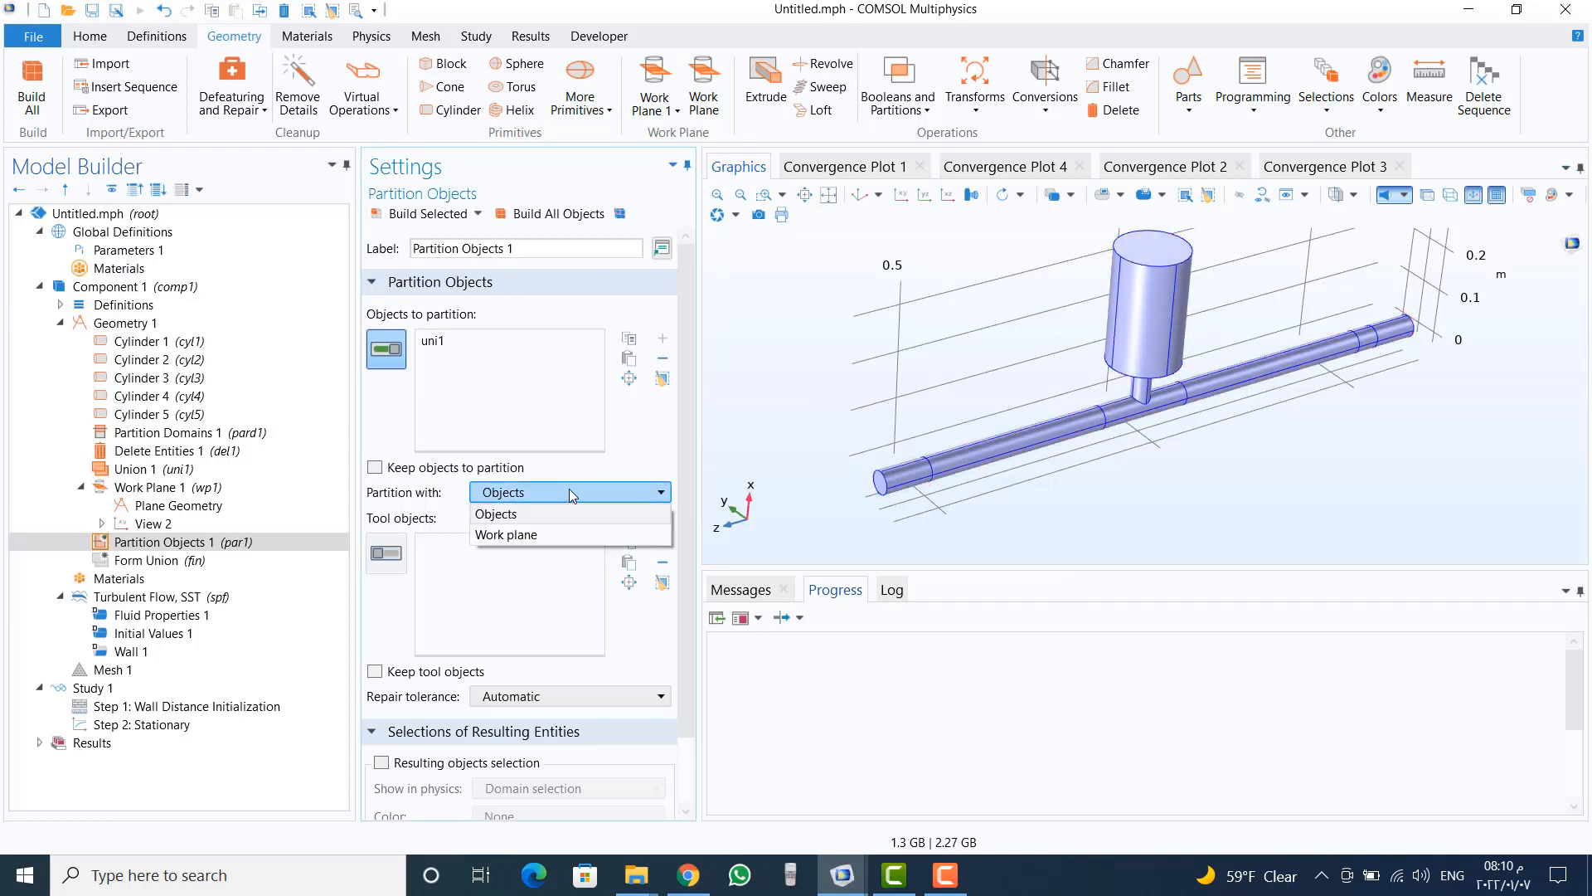
left_click(534, 536)
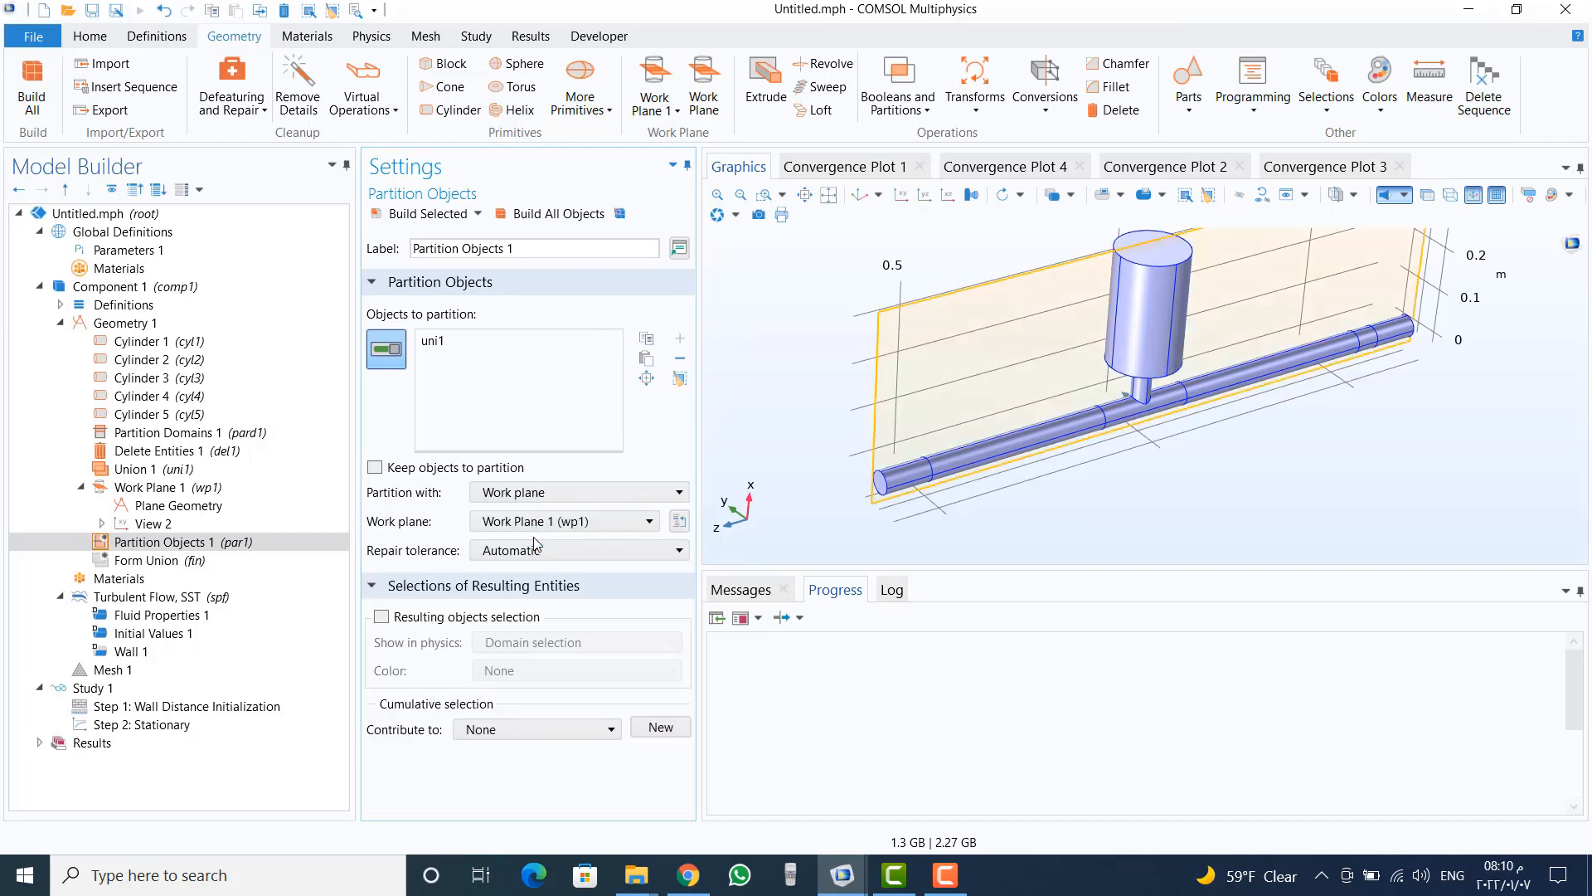
left_click(418, 216)
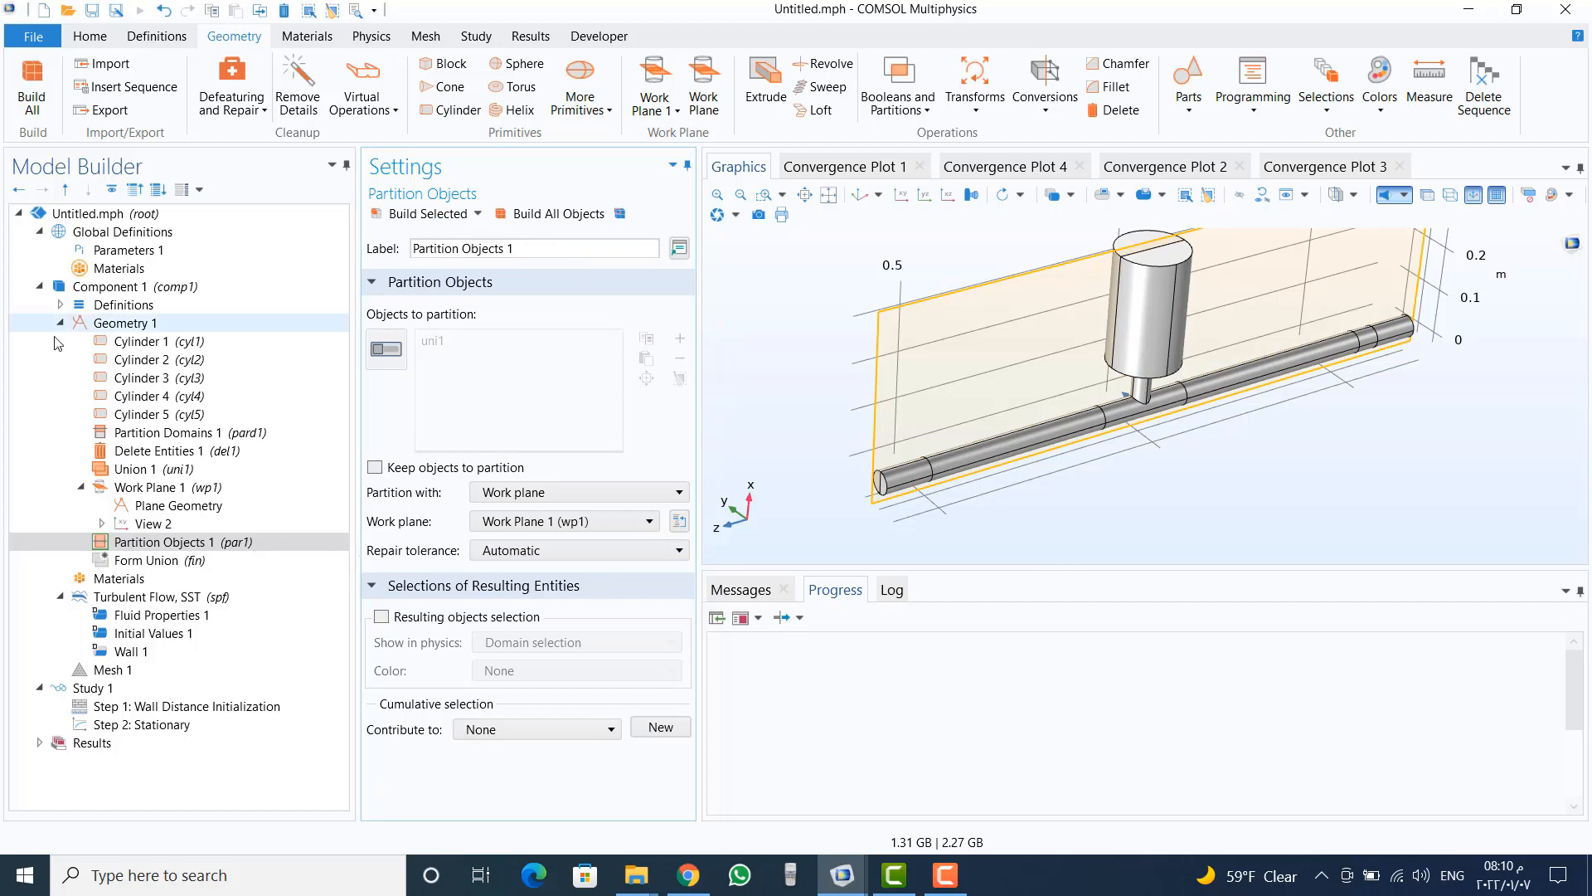
Step: Add a second Delete Entities operation to the geometry and set its geometric entity level to Domain
right_click(106, 323)
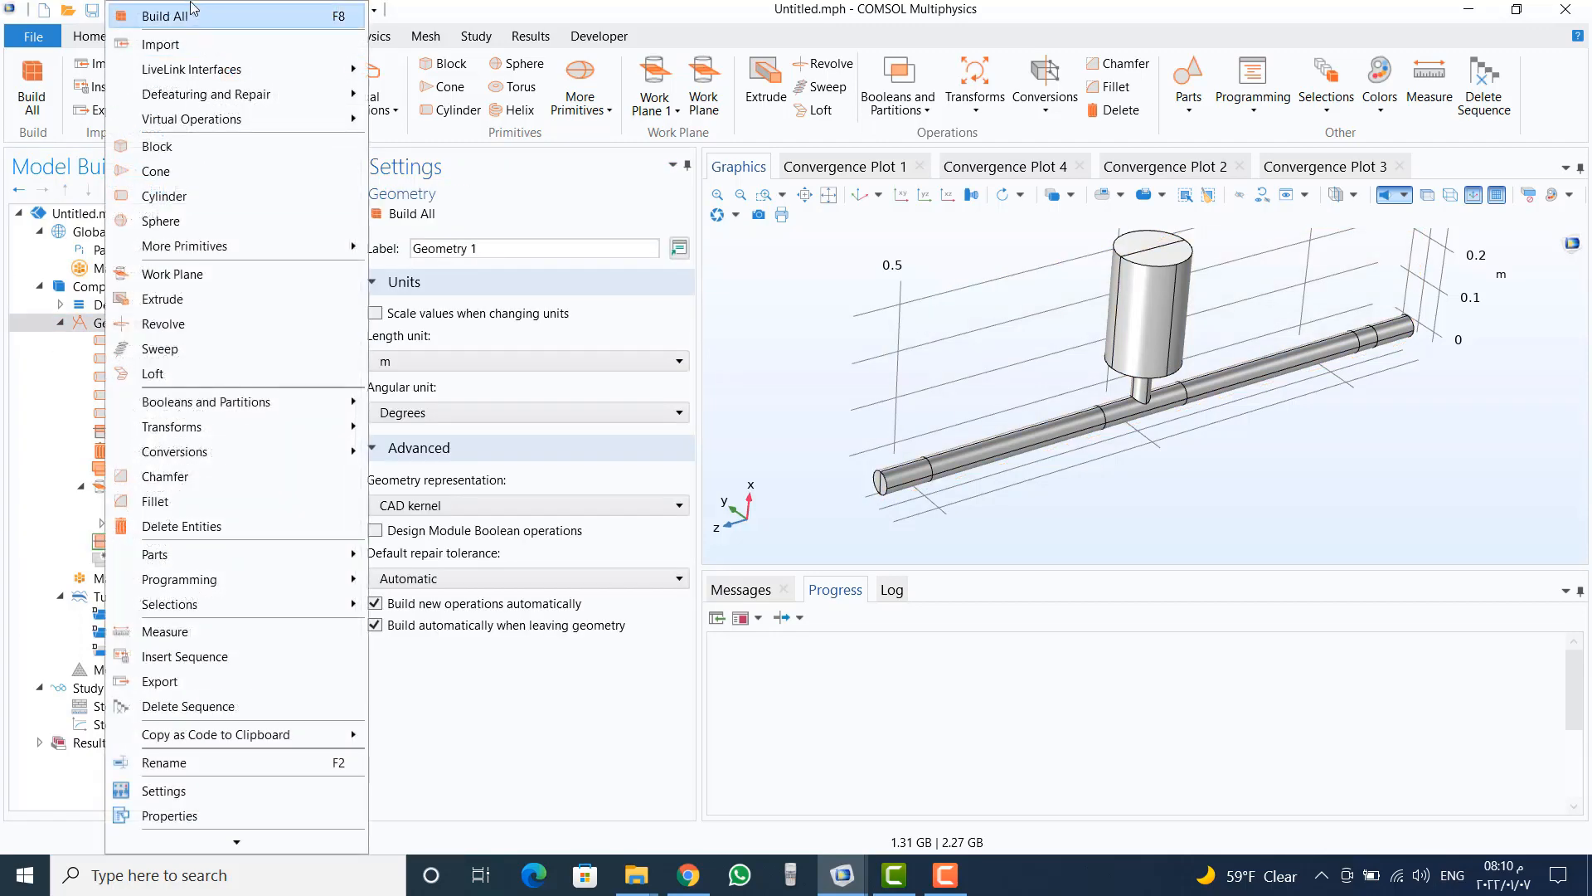
left_click(217, 526)
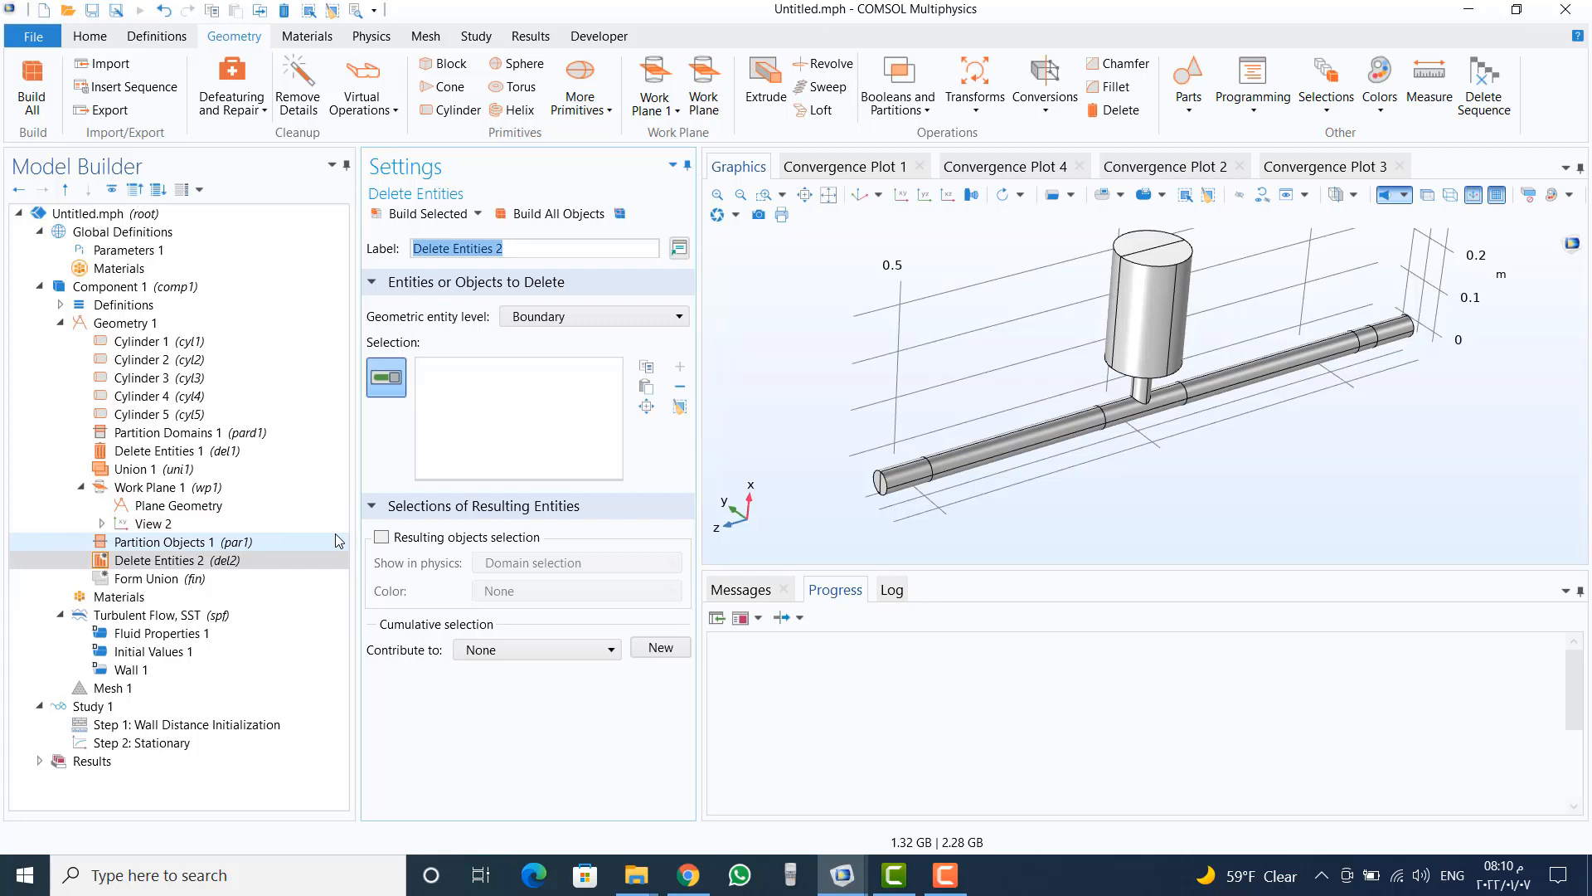
left_click(516, 417)
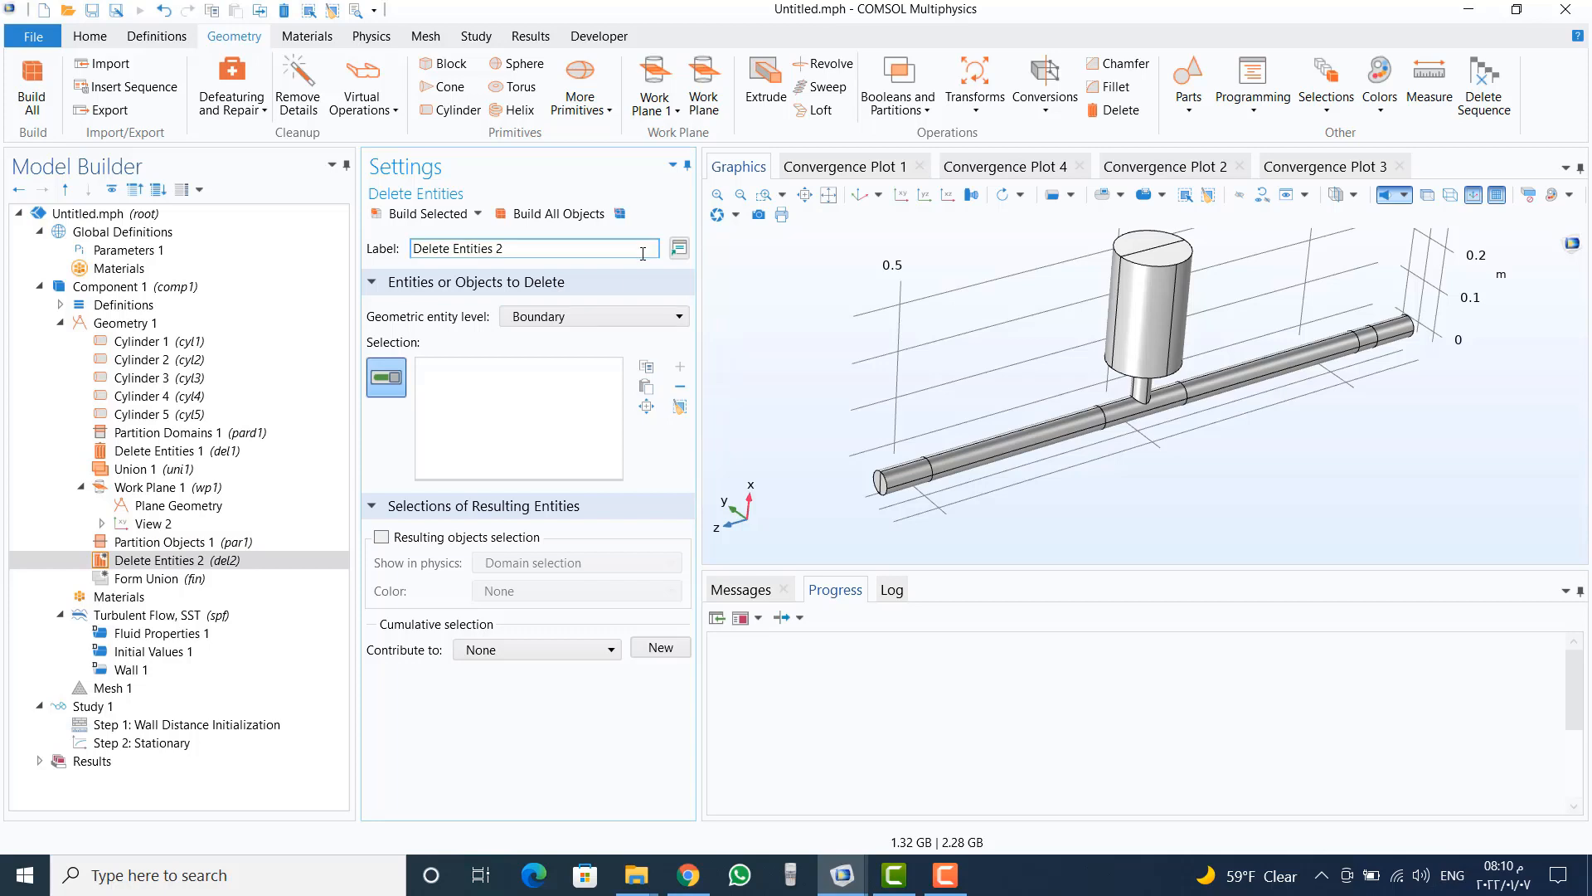
left_click(605, 316)
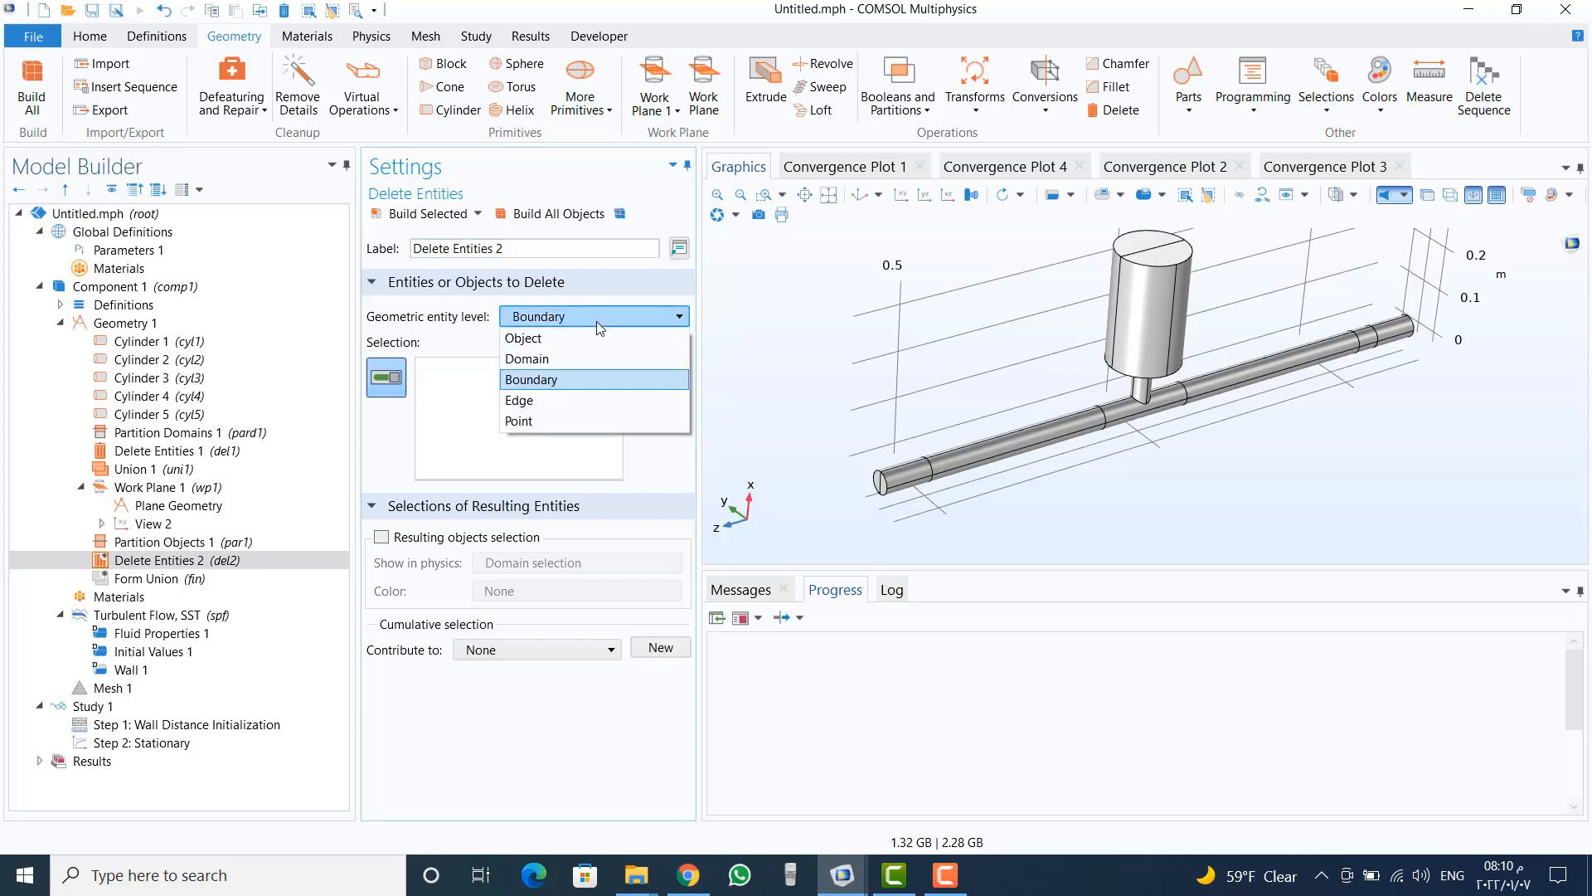
left_click(585, 361)
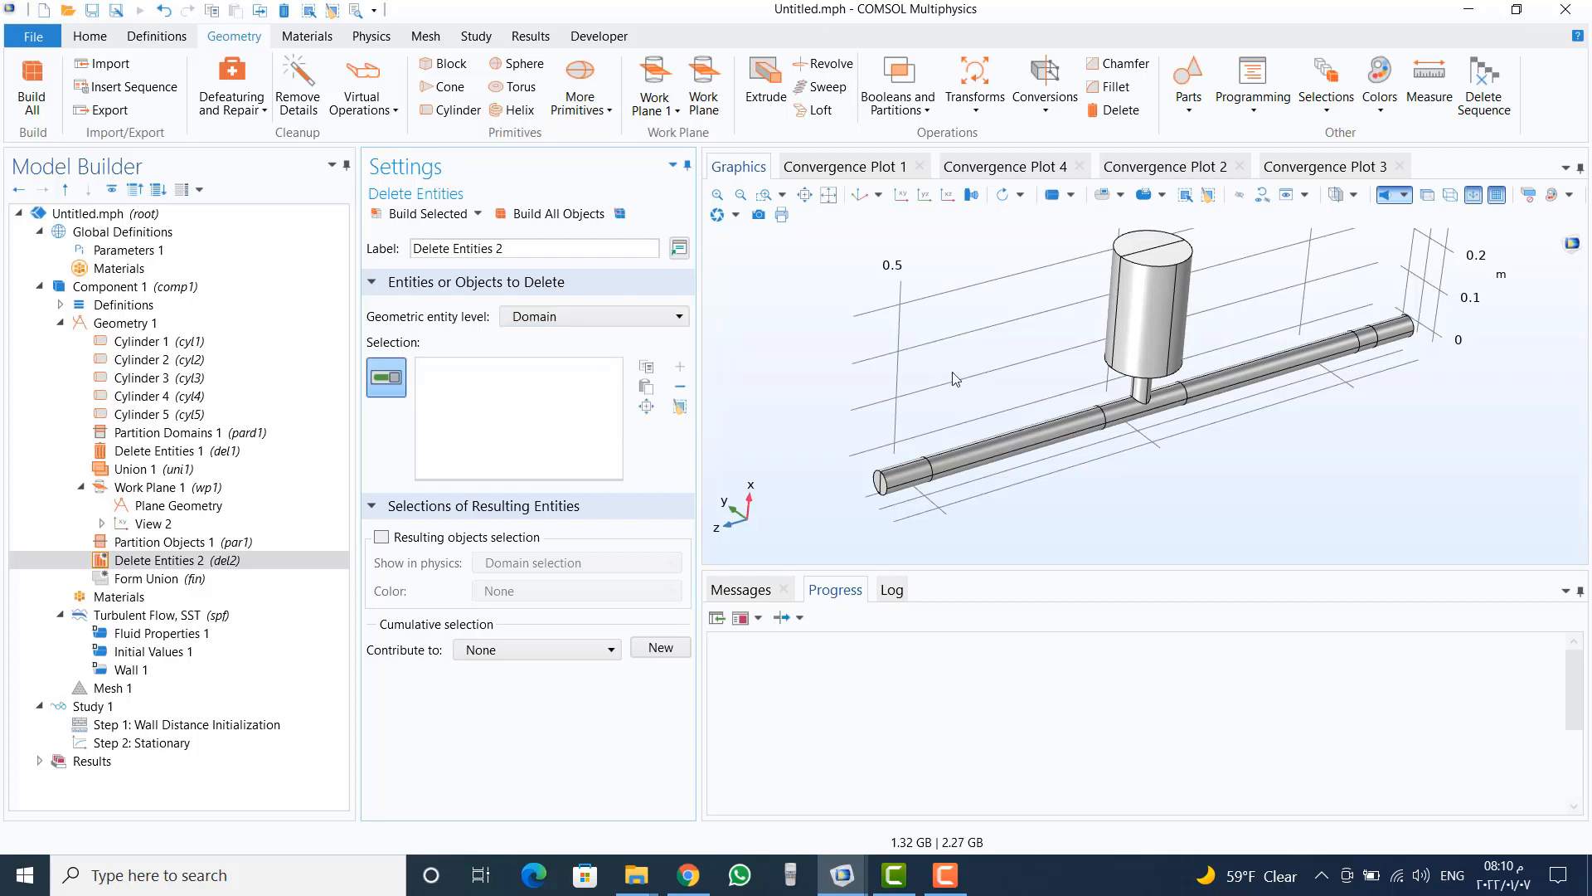
Step: Select domains 2, 4, 6, 8, 10, 12, 14 and 16 of par1 for deletion and build Delete Entities 2
left_click_drag(912, 366, 965, 388)
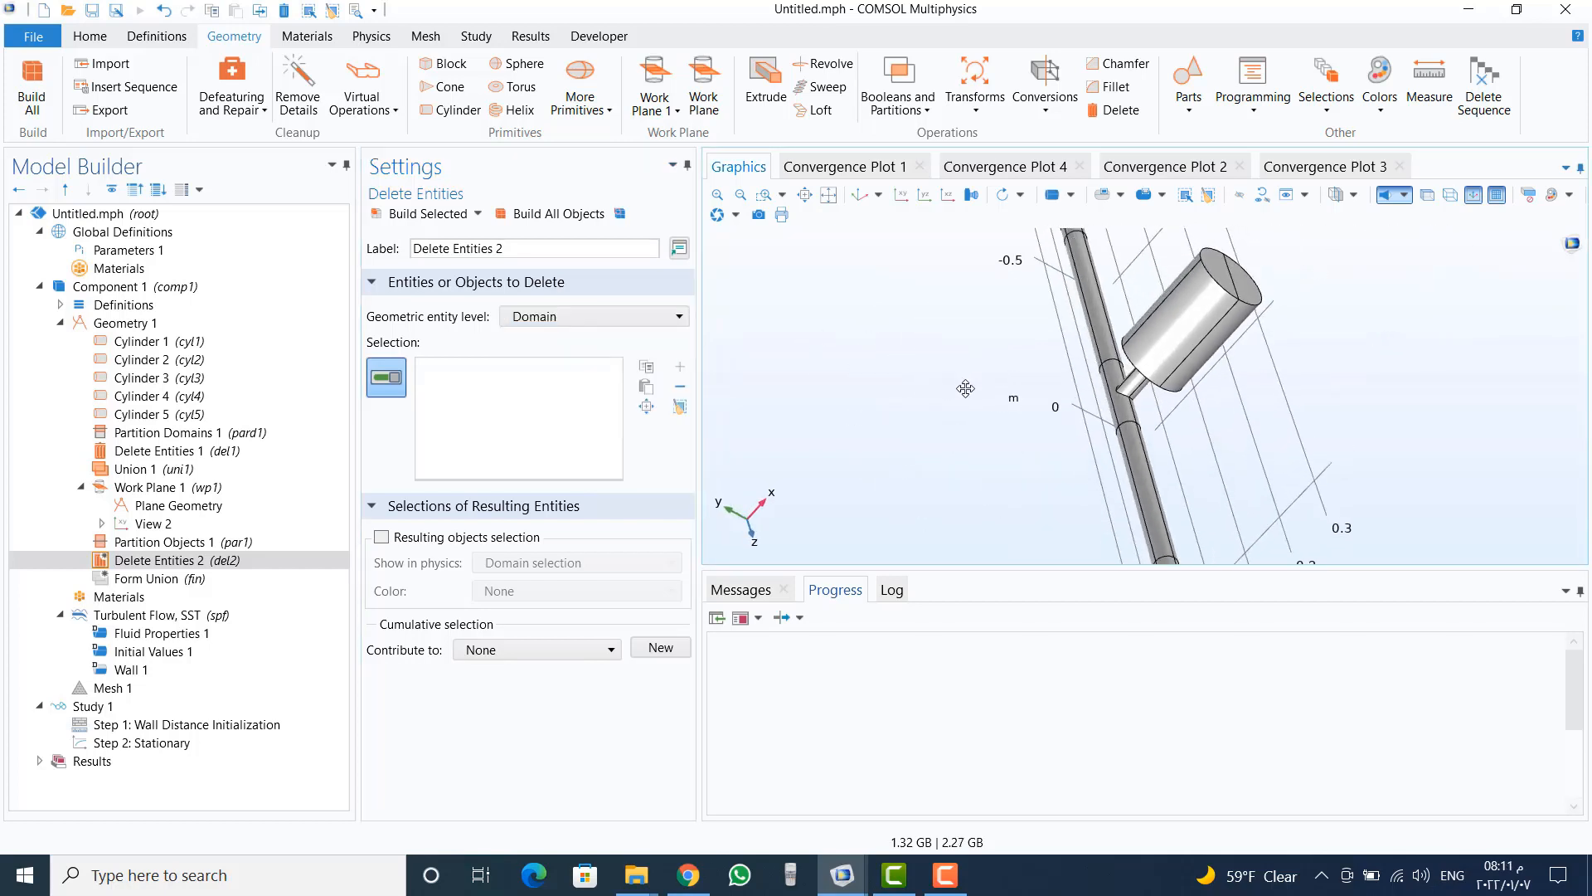
left_click(1151, 527)
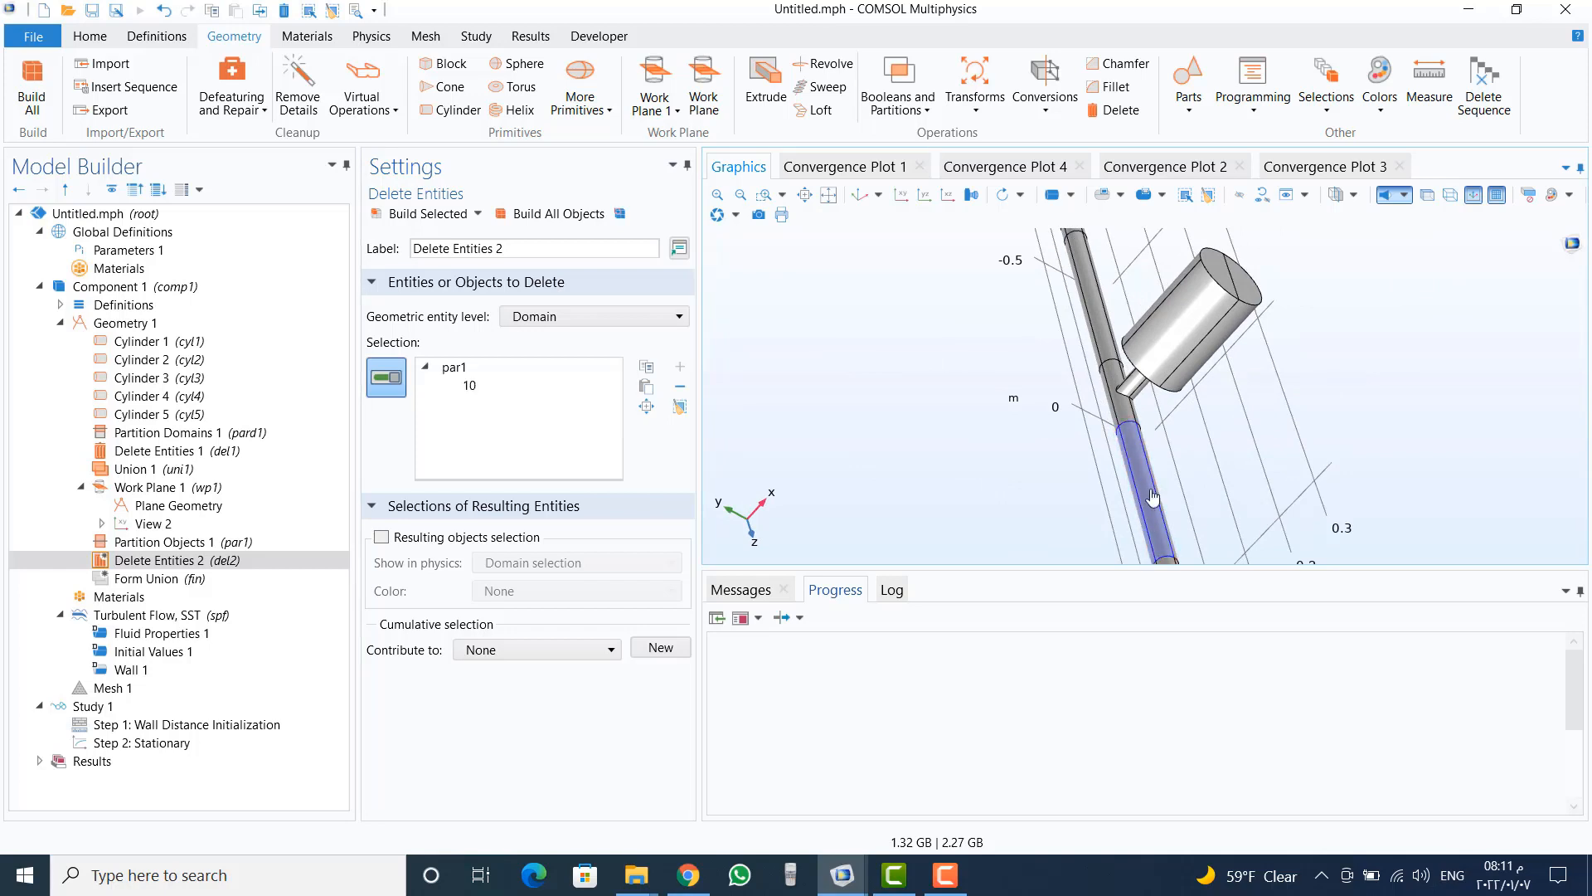
left_click(1117, 406)
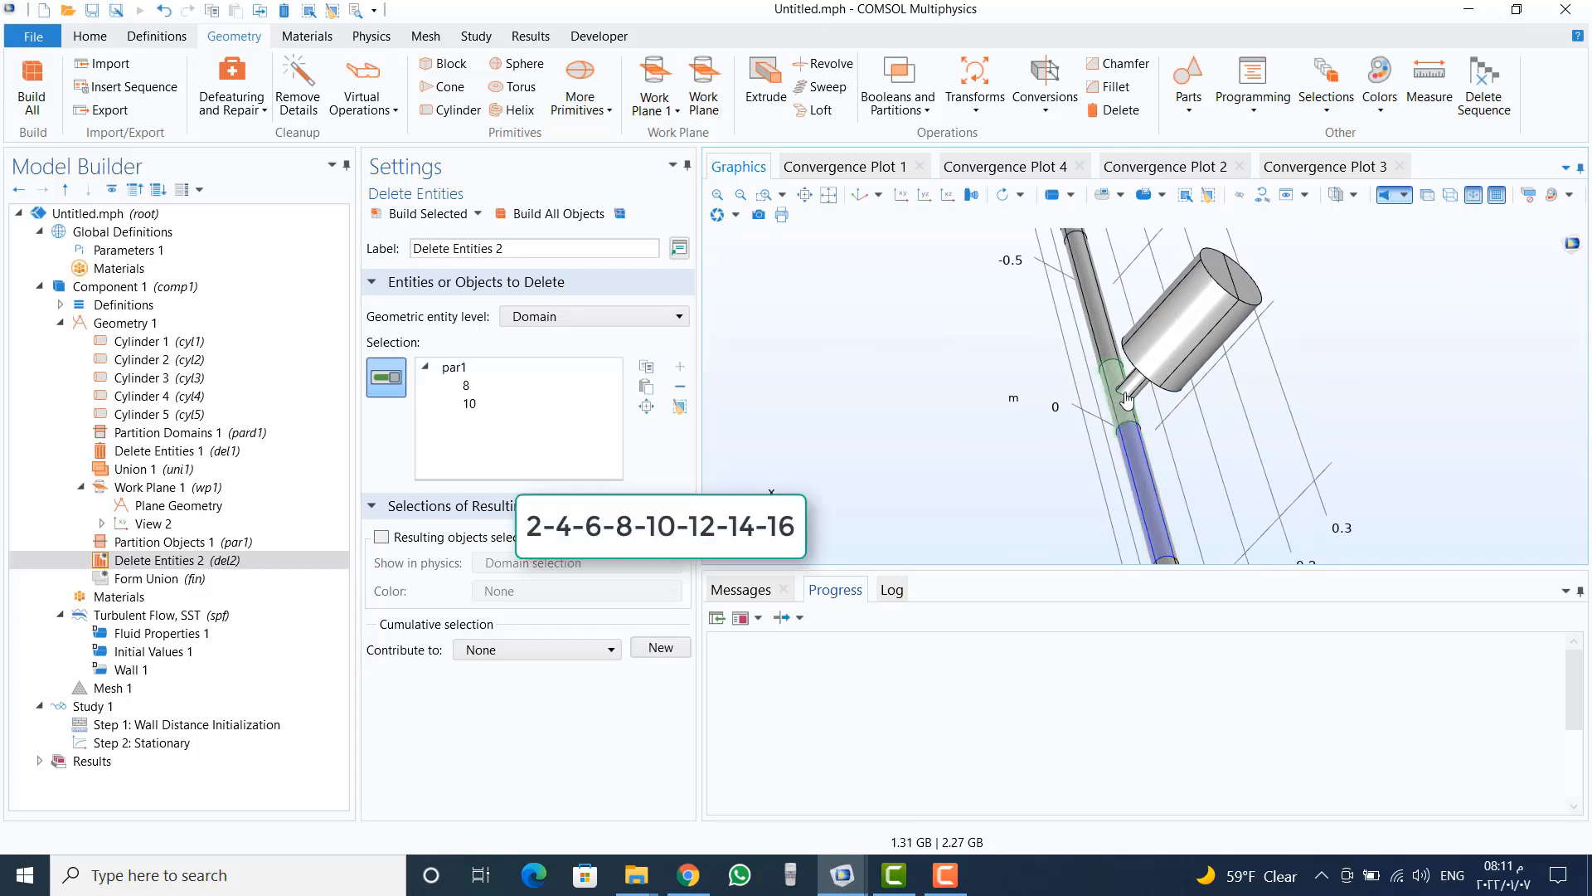
left_click(1133, 388)
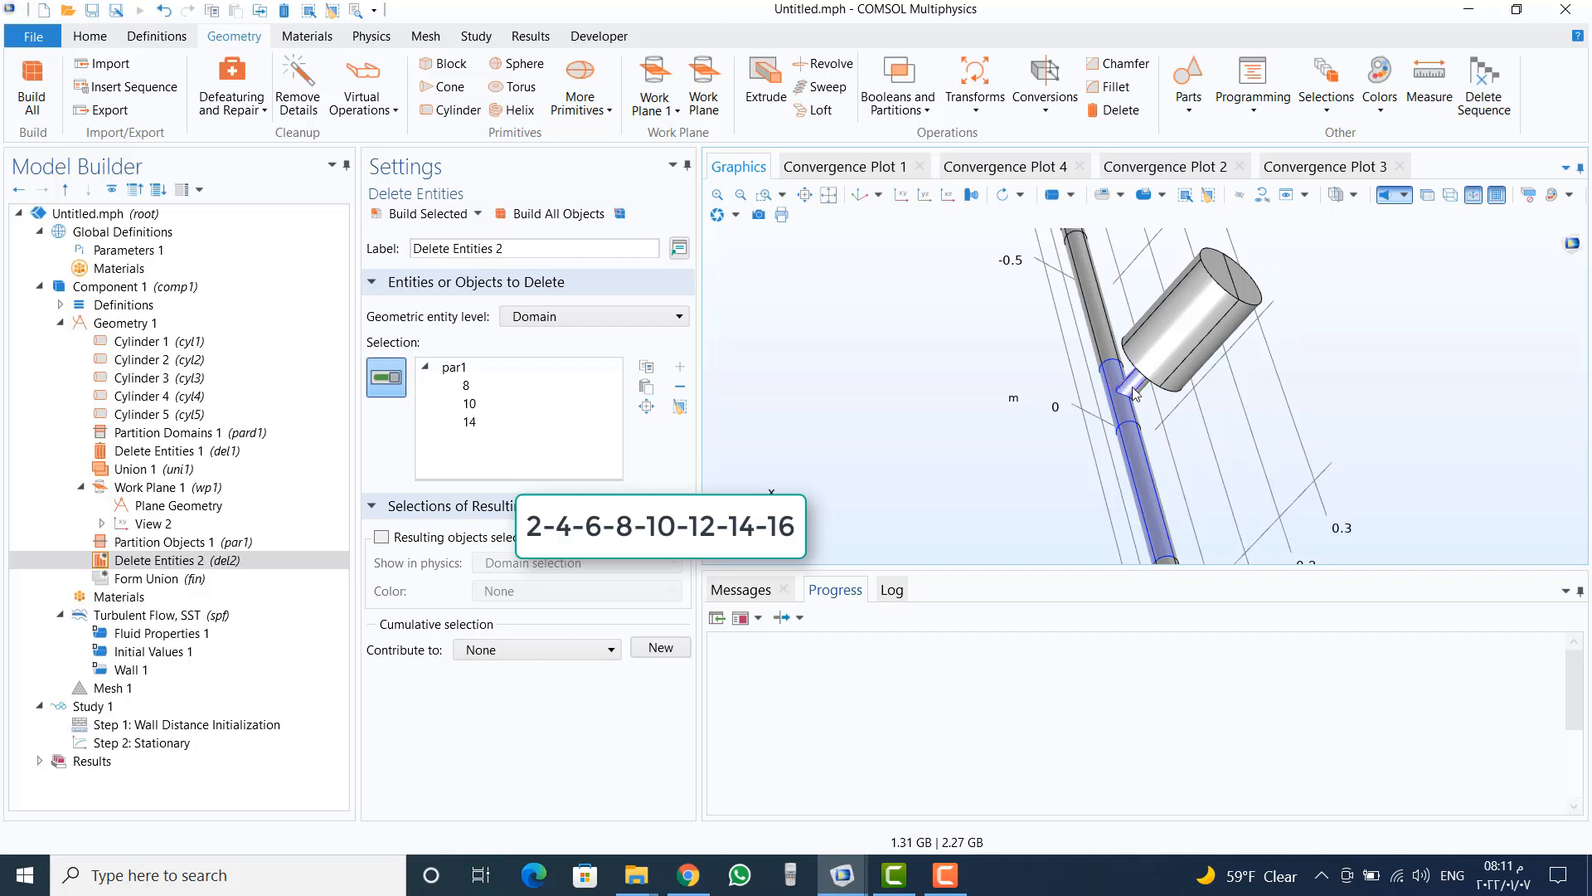
left_click(1105, 340)
left_click(1164, 349)
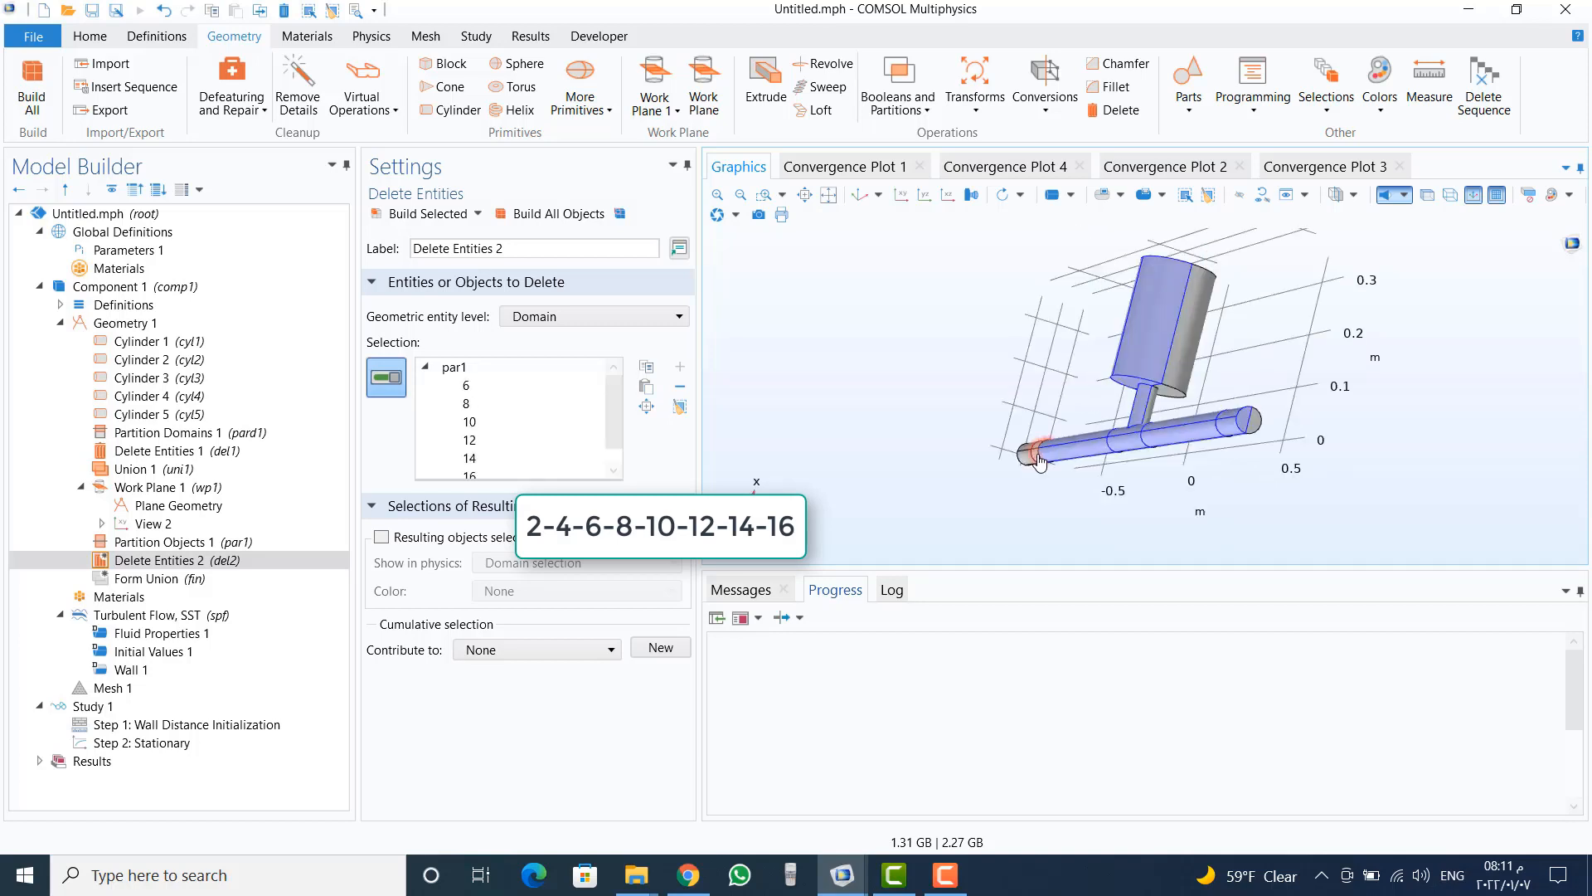
left_click(1037, 457)
left_click(1026, 461)
left_click_drag(981, 419, 874, 446)
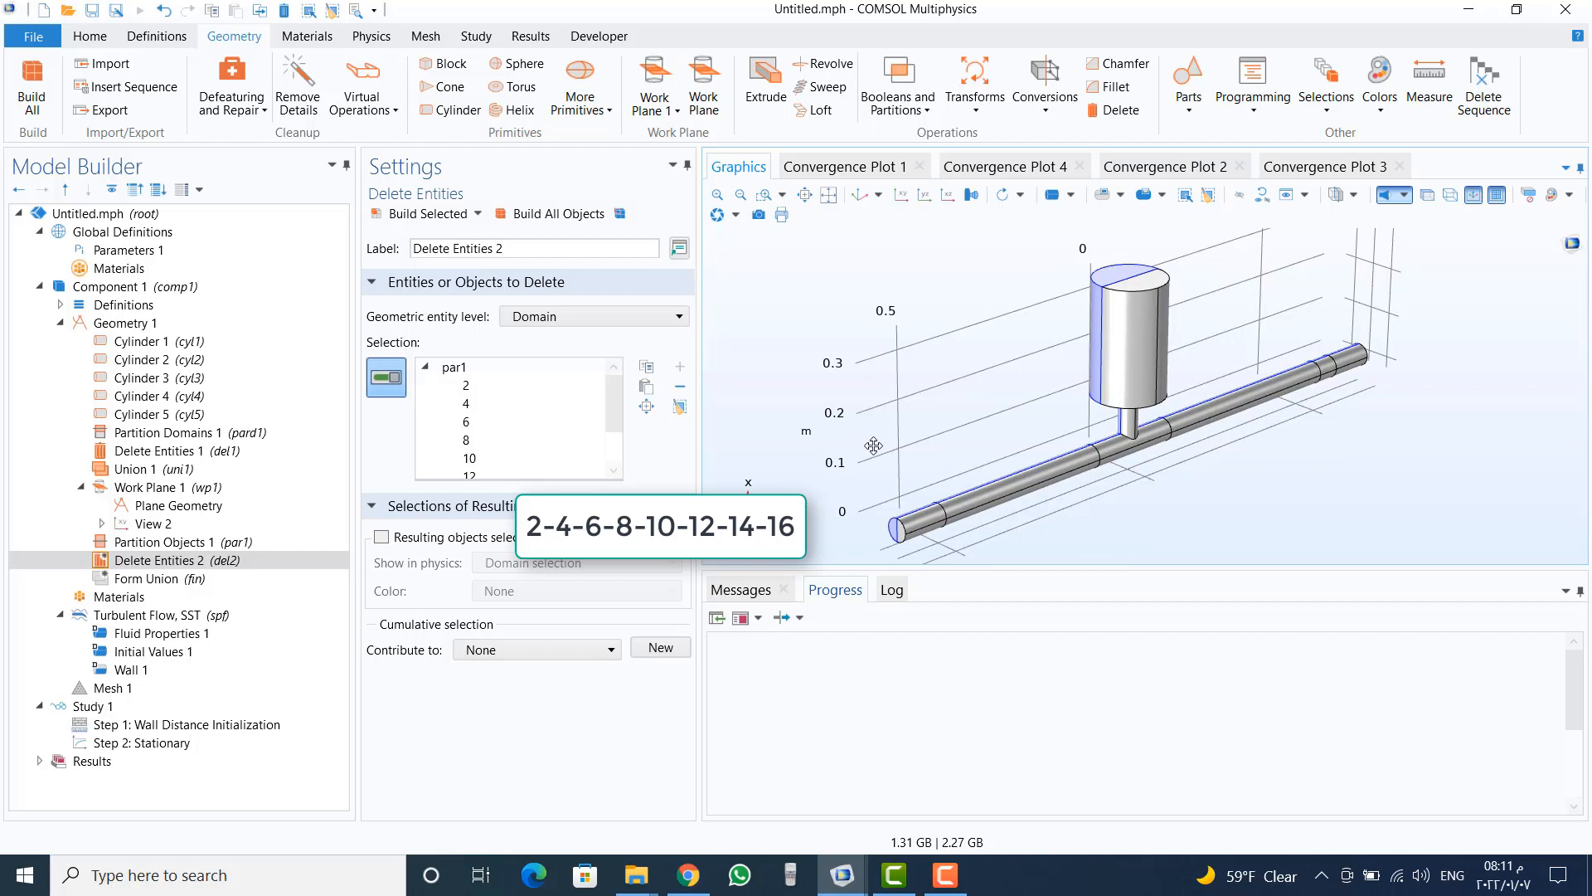
scroll(615, 466, "down", 2)
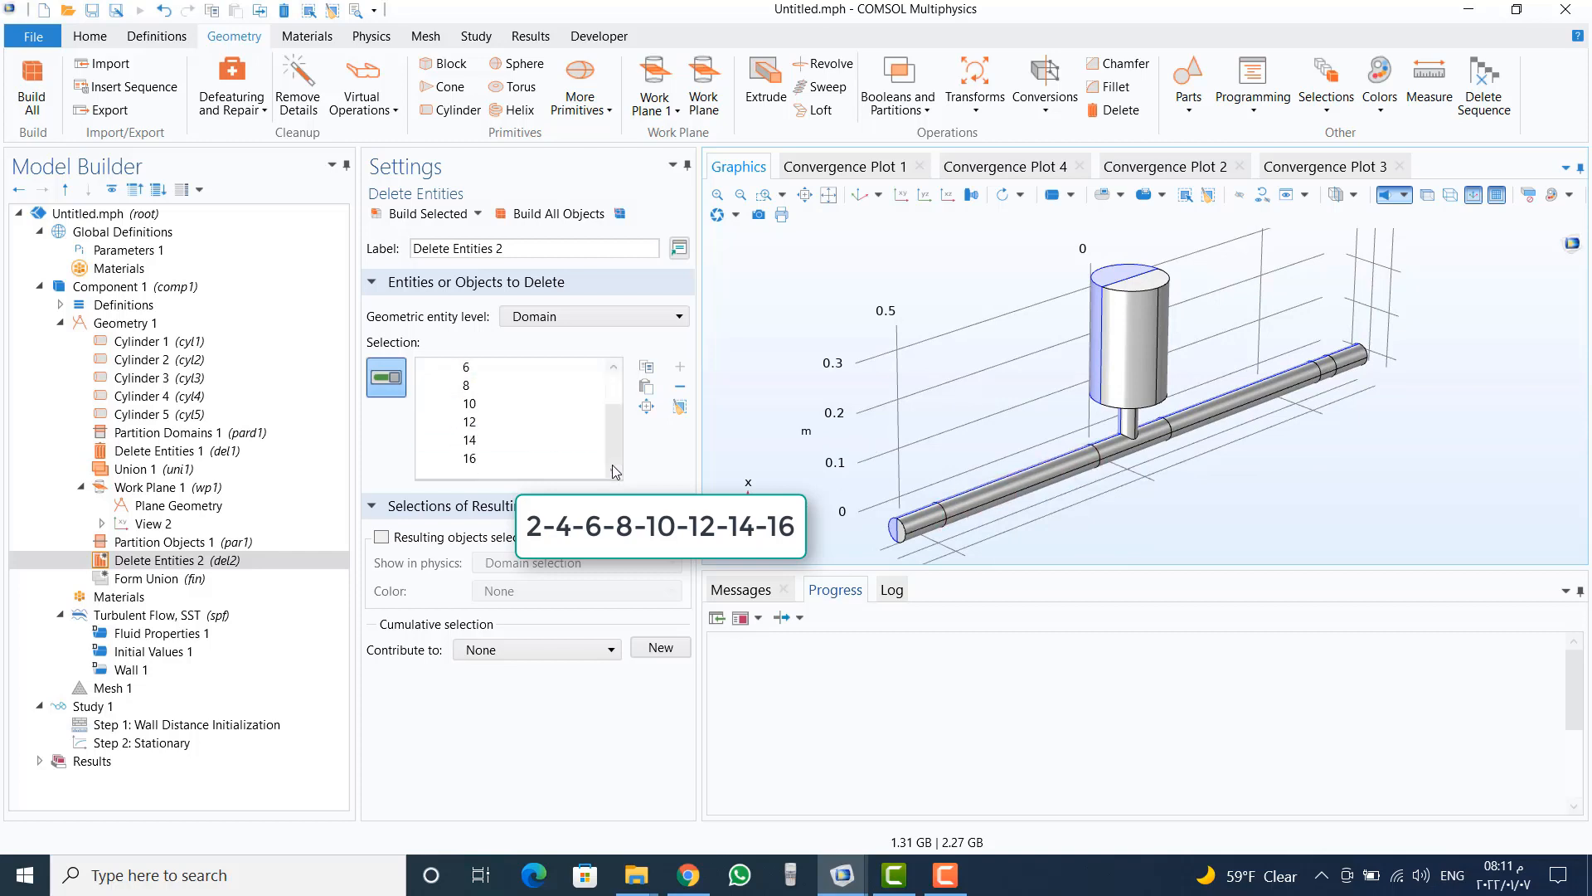
left_click(428, 214)
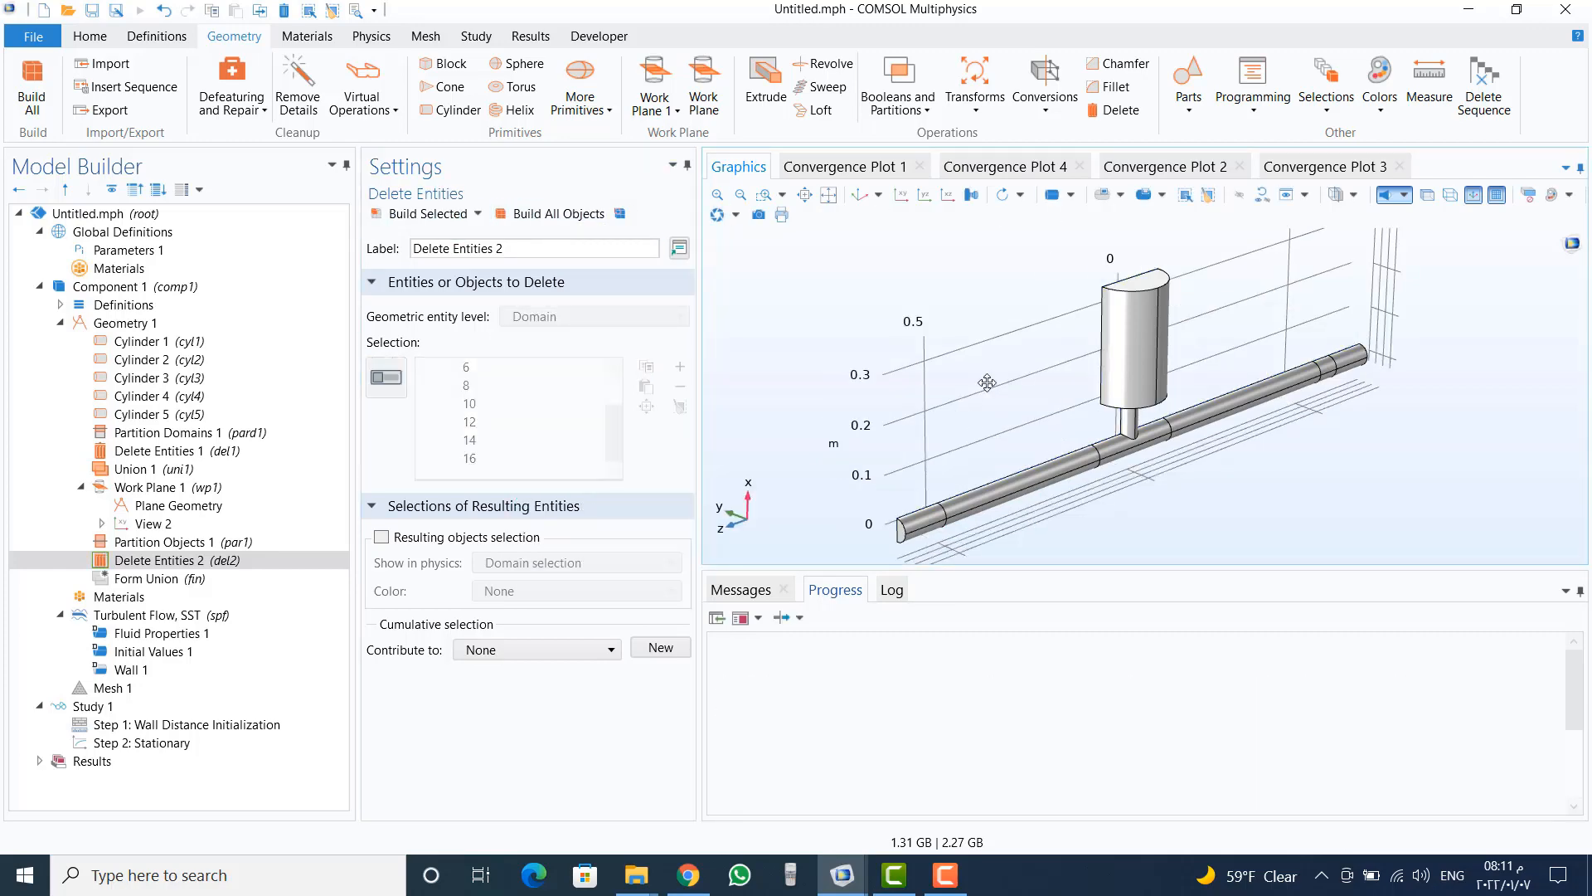
Step: Add an Explicit selection to the component definitions and set its geometric entity level to Boundary
left_click_drag(986, 383, 1237, 377)
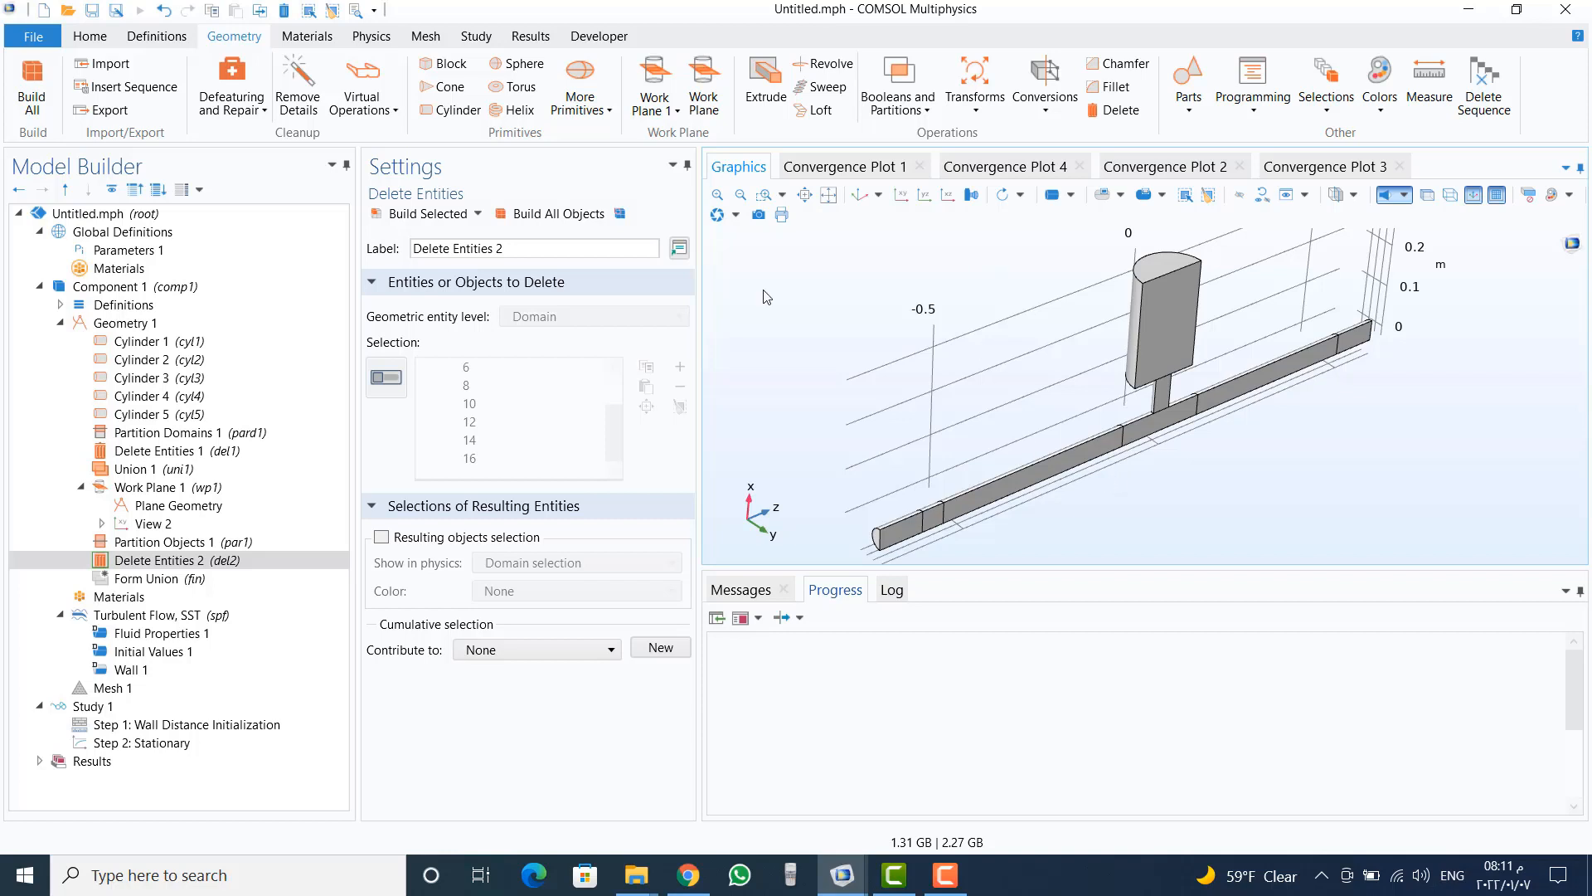
left_click(181, 38)
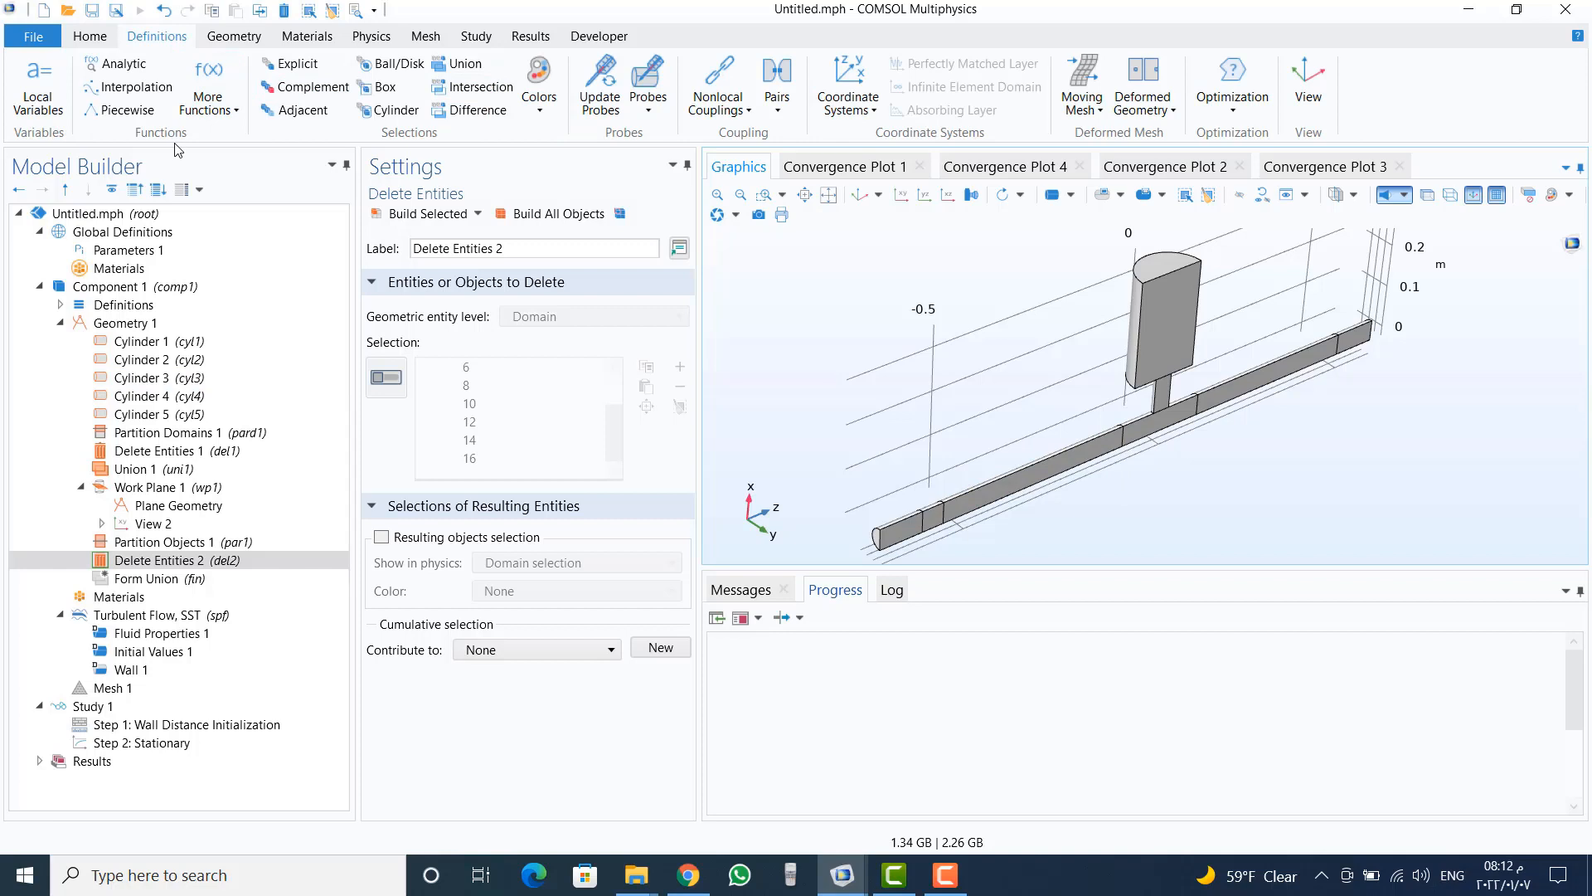
left_click(298, 65)
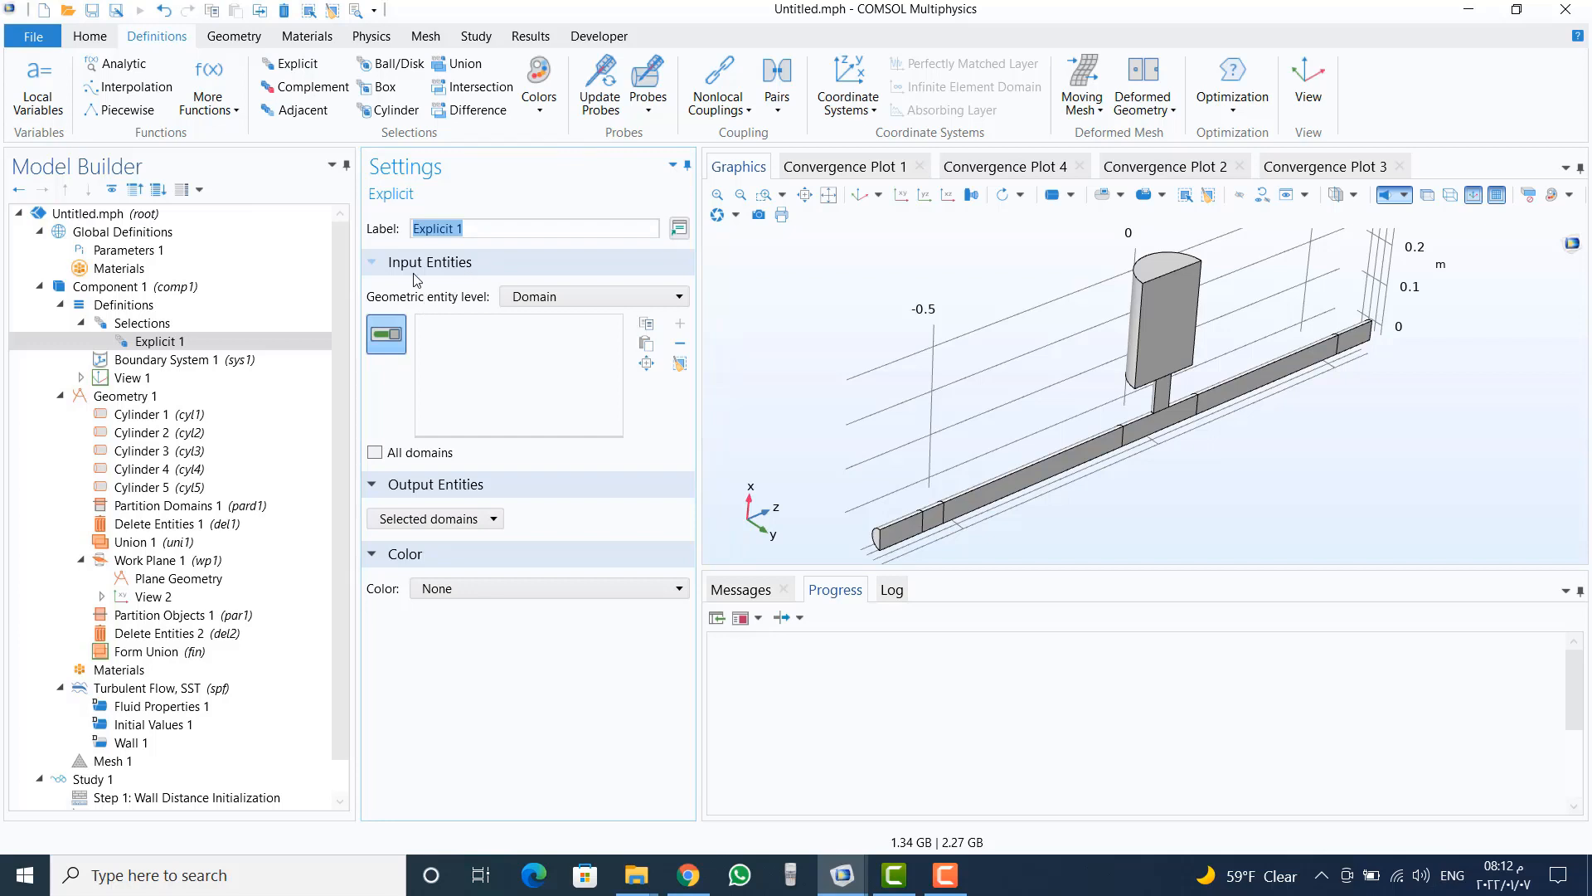
left_click(536, 298)
left_click(537, 339)
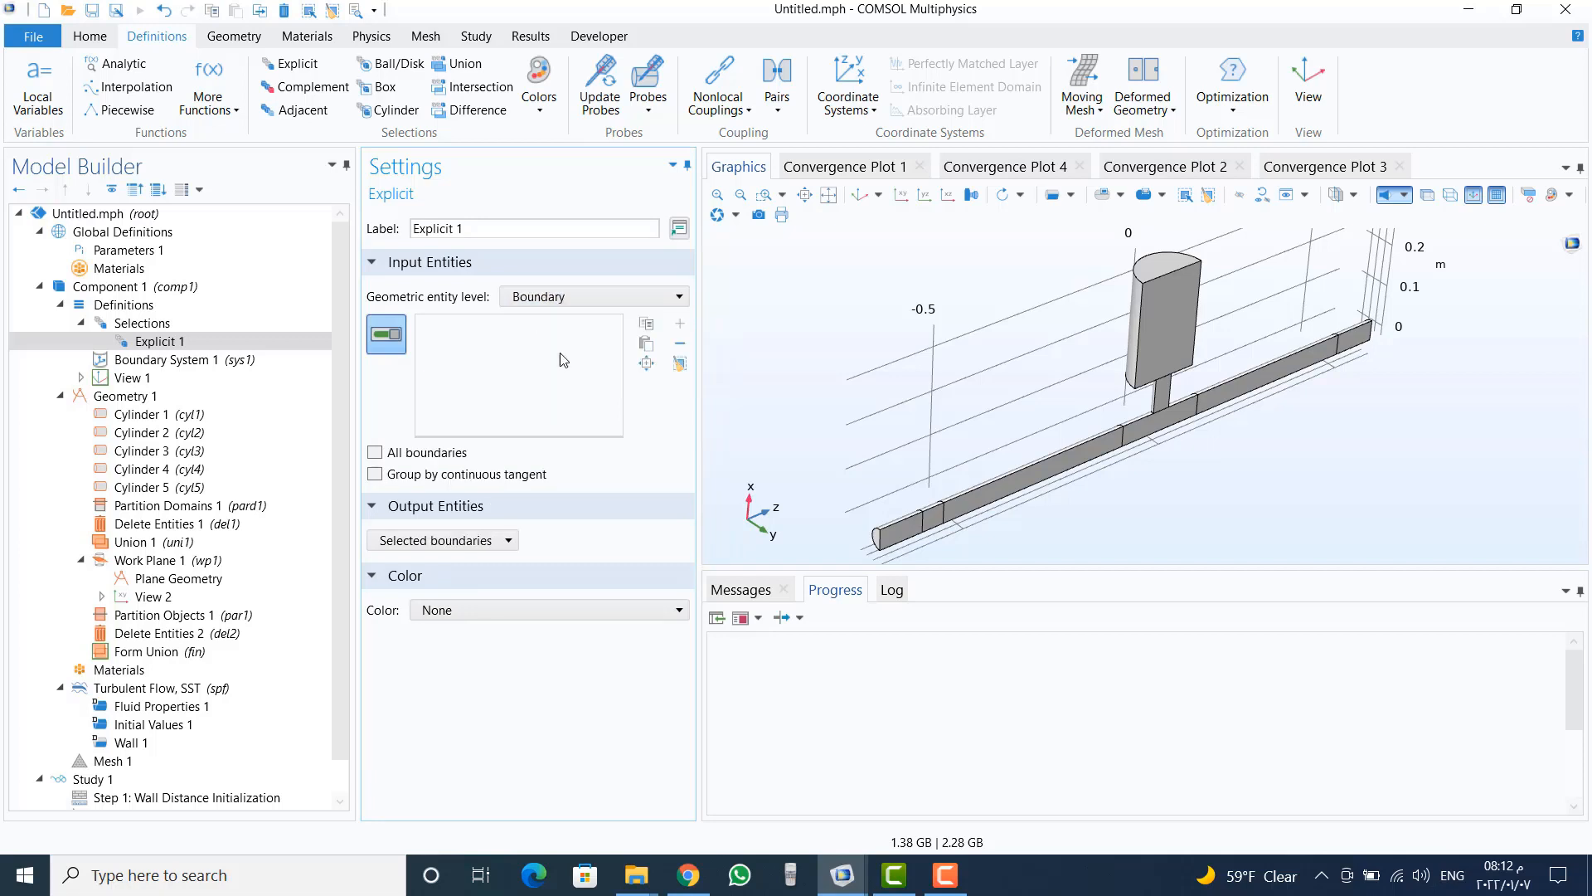
Step: Select the flat cut-plane boundaries 2, 5, 8, 11, 14, 17, 29 and 34 for the Explicit selection
left_click(915, 529)
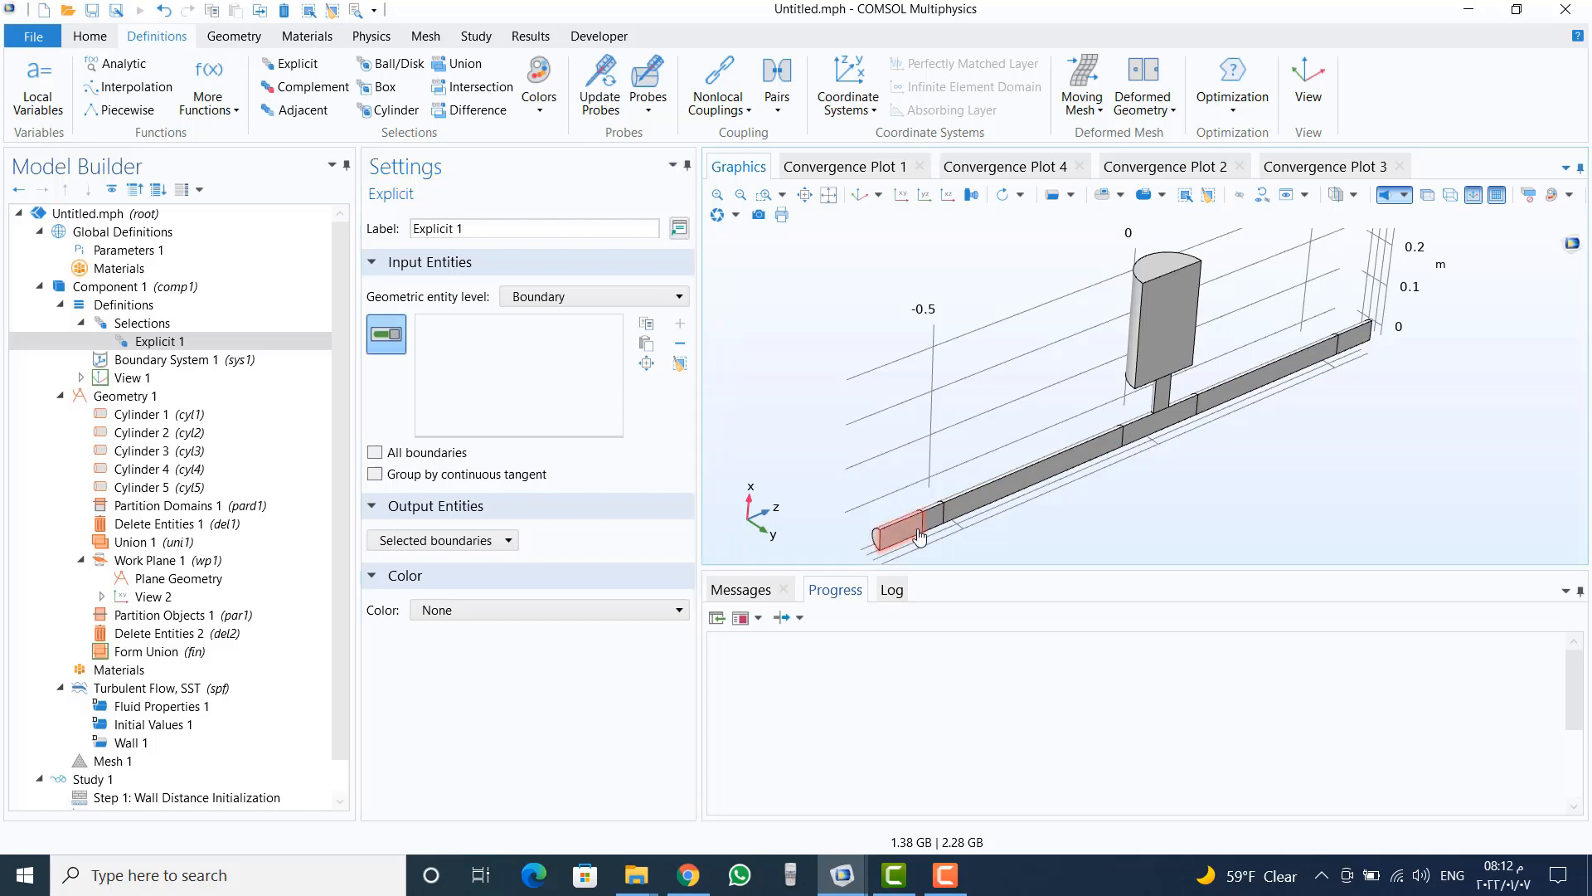
left_click(935, 524)
left_click(933, 525)
left_click(950, 512)
left_click(1025, 480)
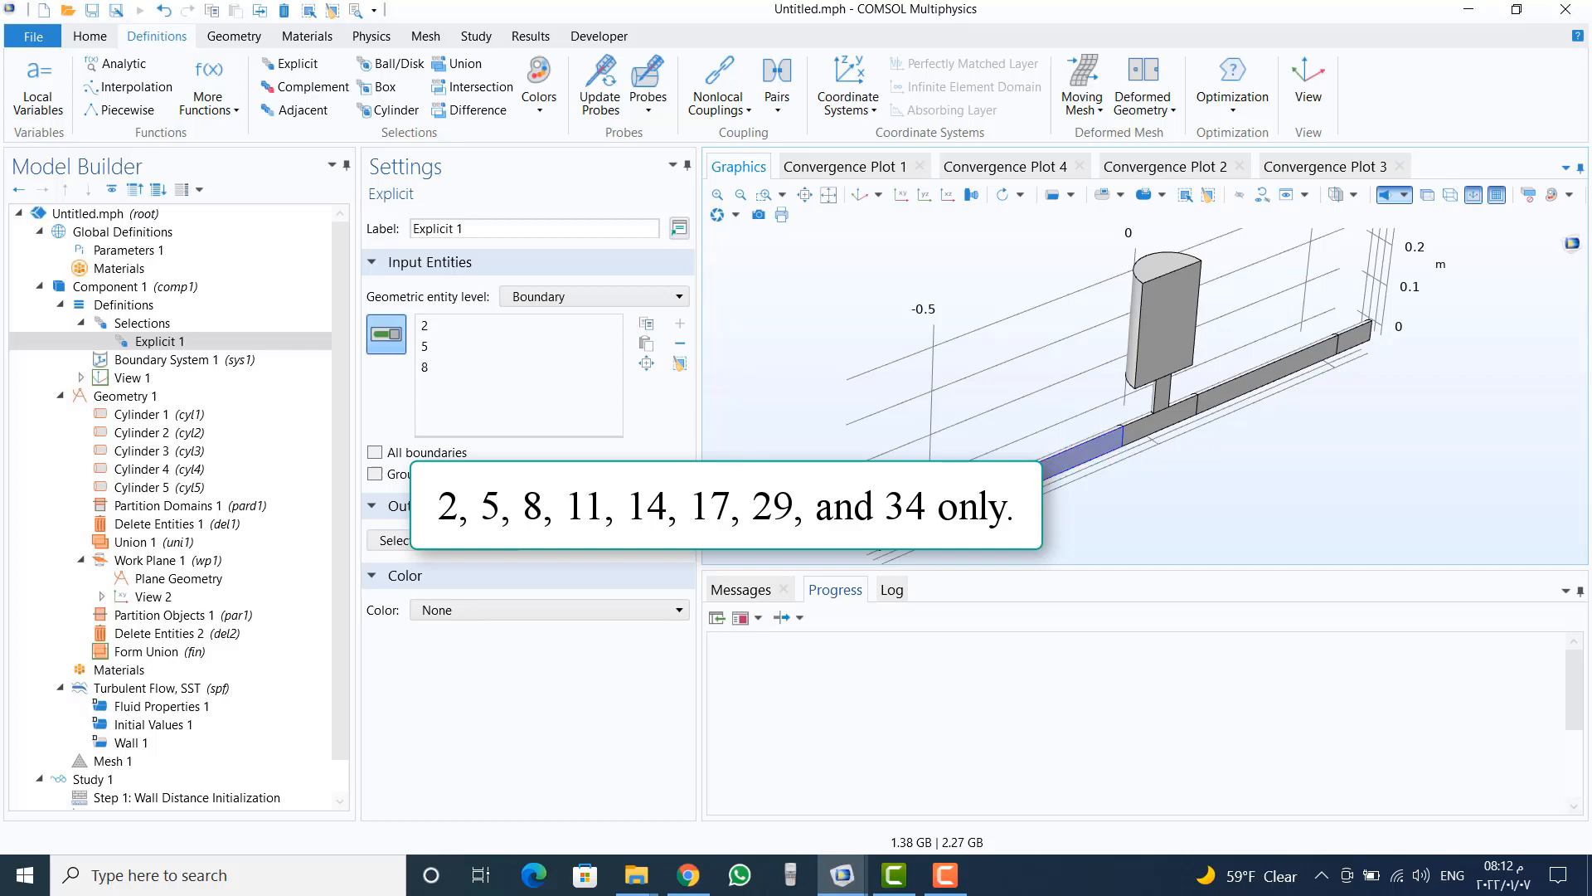
left_click(1149, 434)
left_click(1162, 397)
left_click(1172, 362)
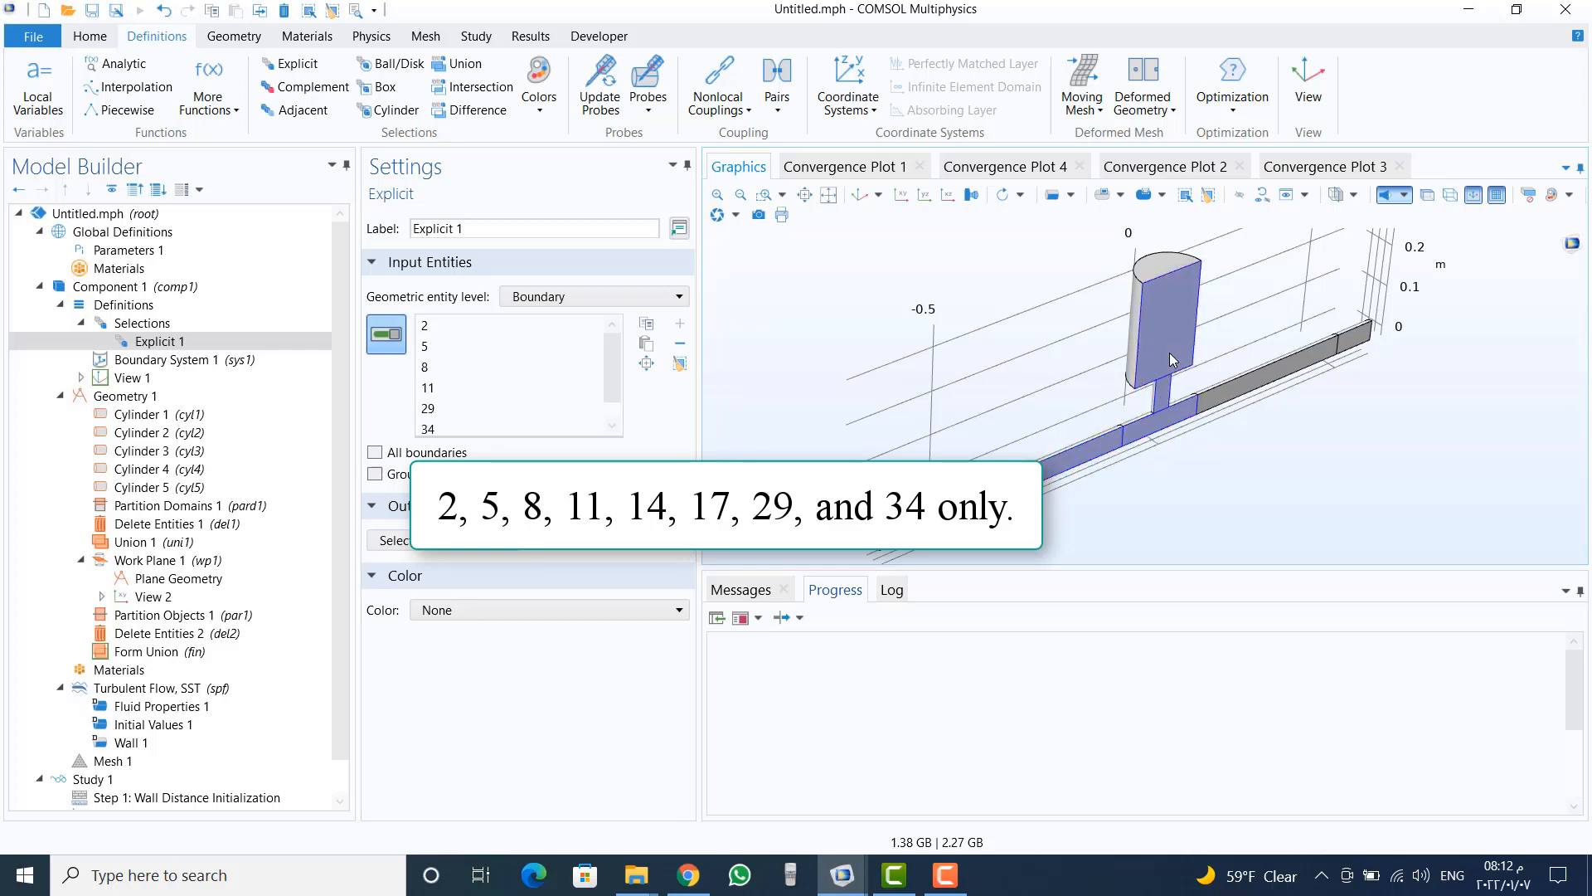
left_click(1227, 404)
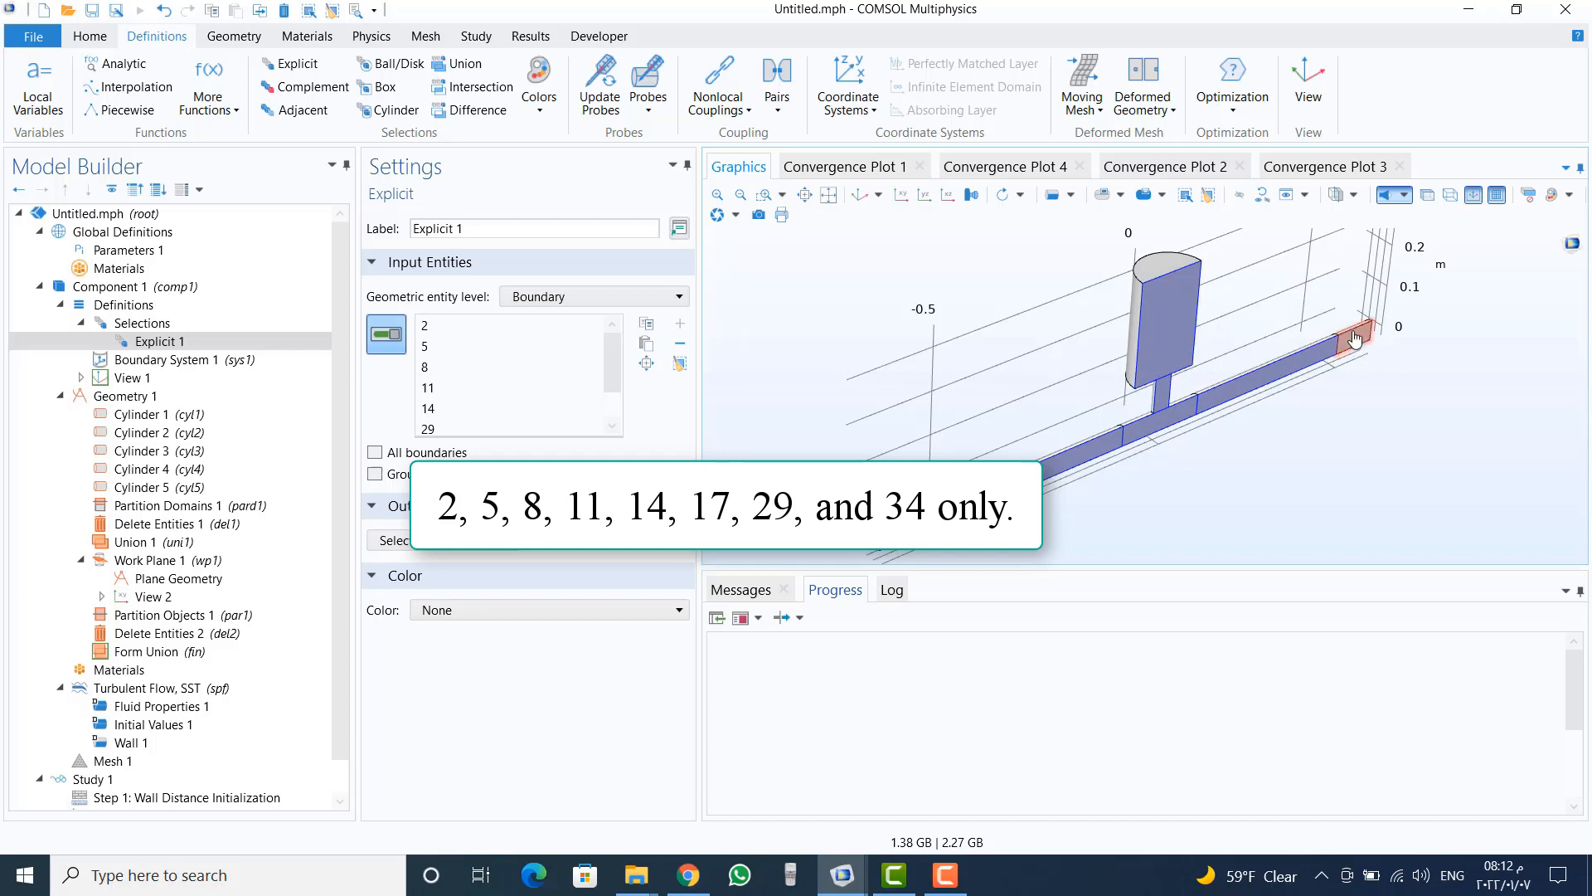
left_click(1353, 338)
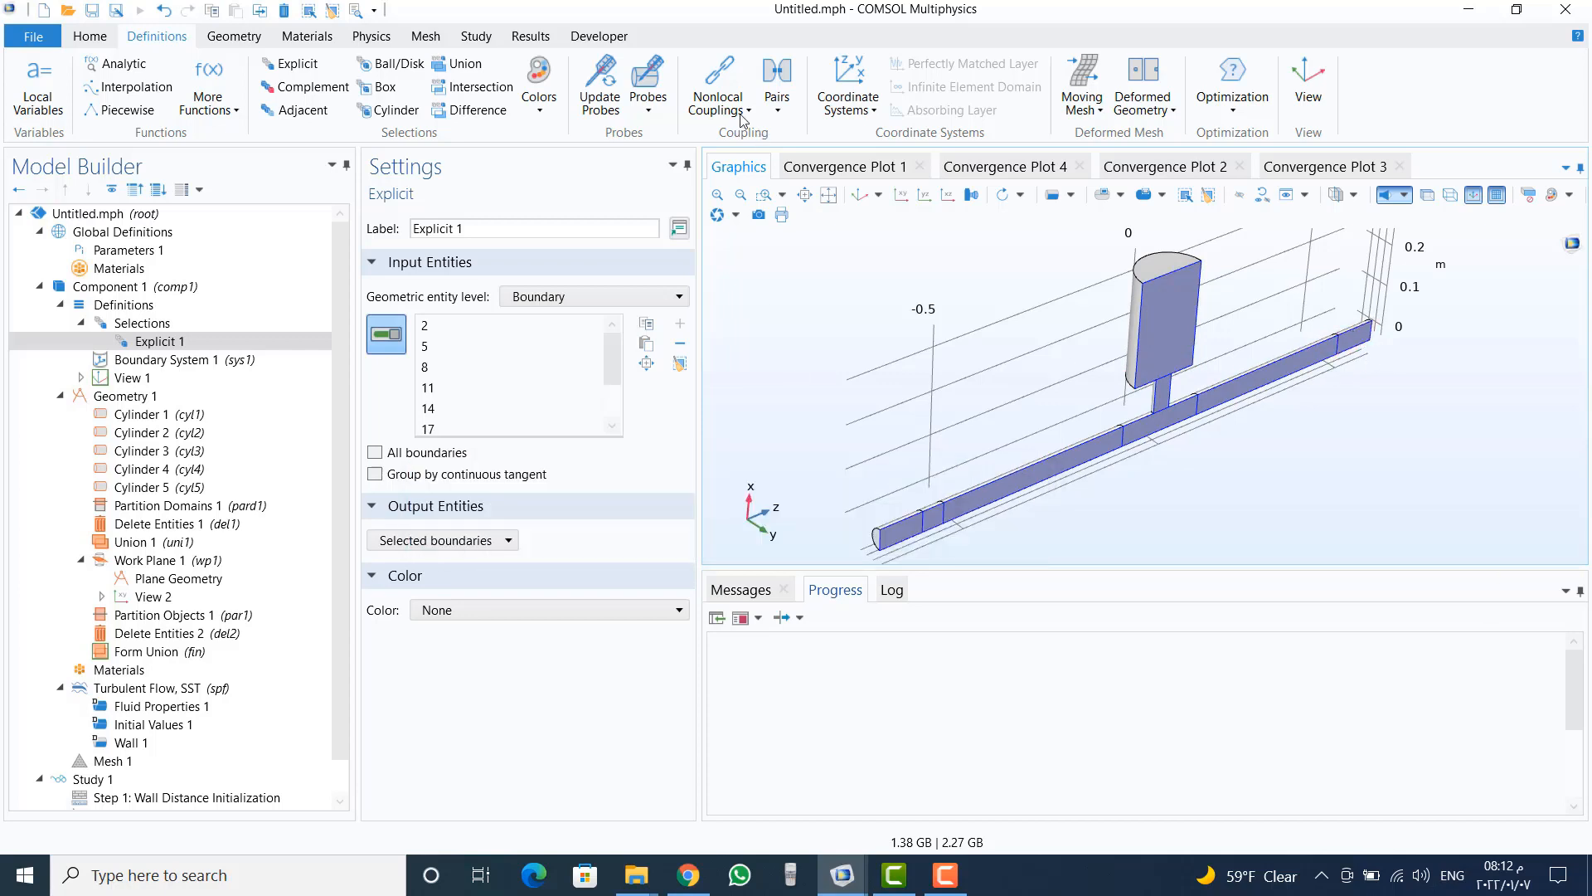
Step: Label the first Explicit selection "symmetry" and check its boundary list
triple_click(497, 229)
type("s")
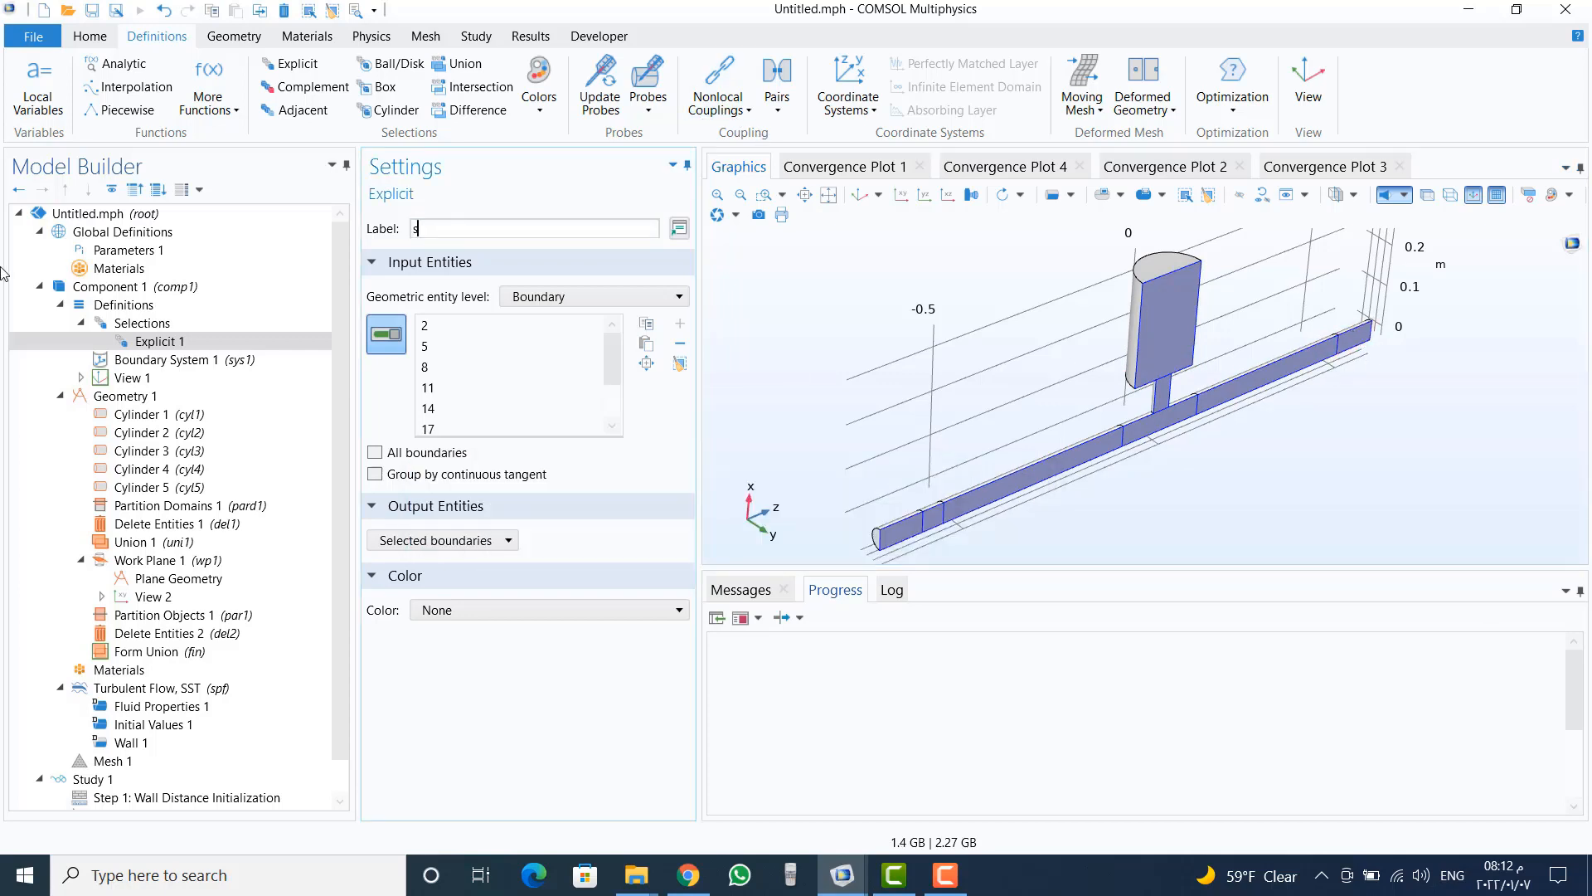
type("ymmetry")
left_click(143, 323)
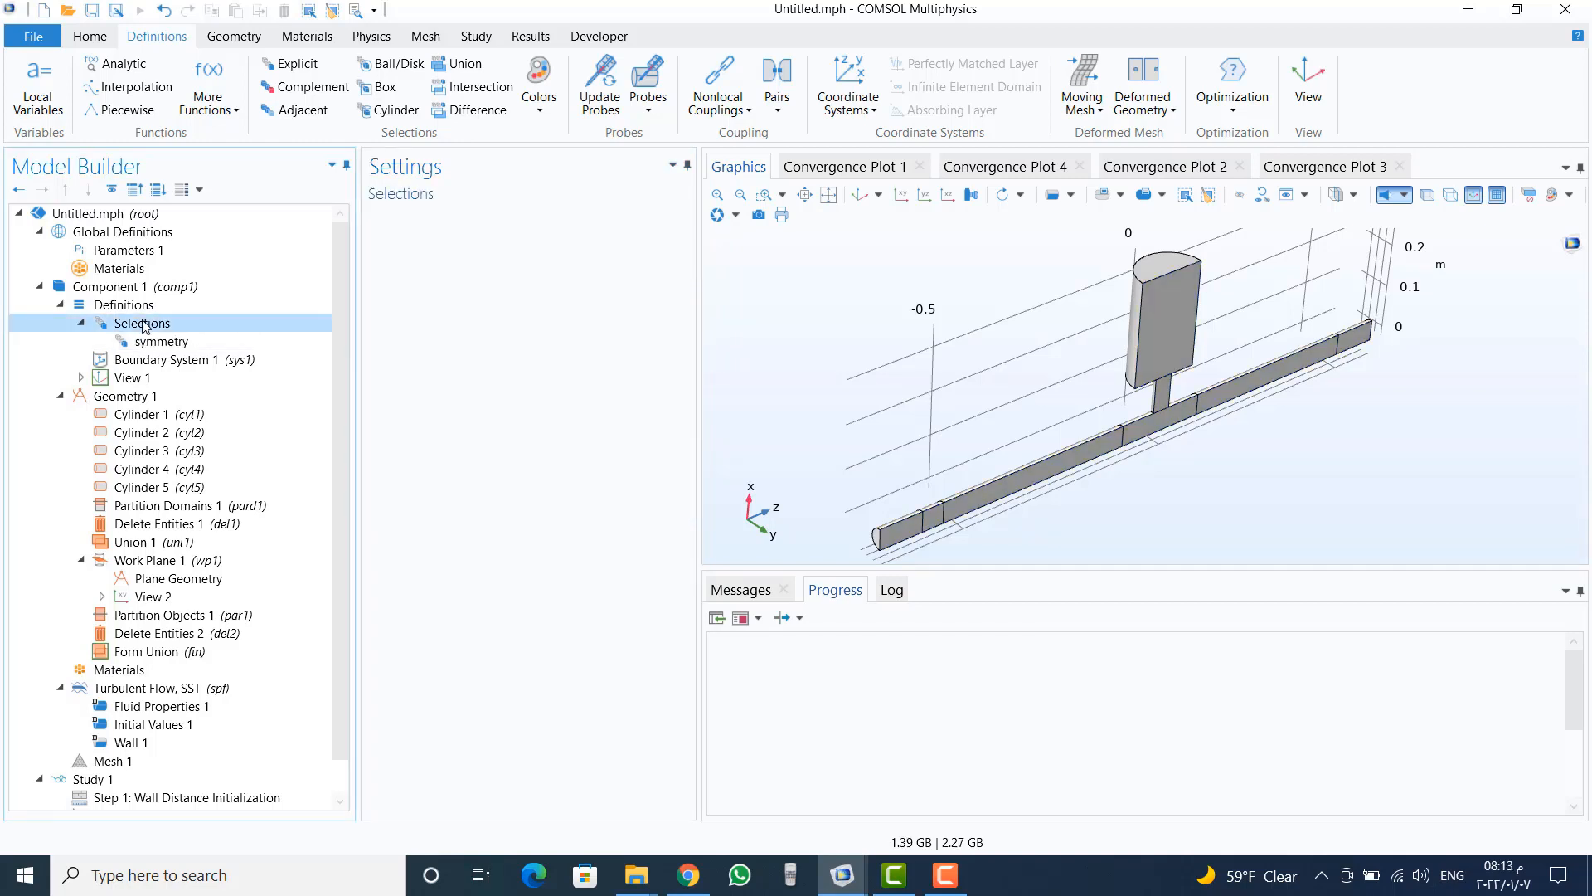
left_click(149, 336)
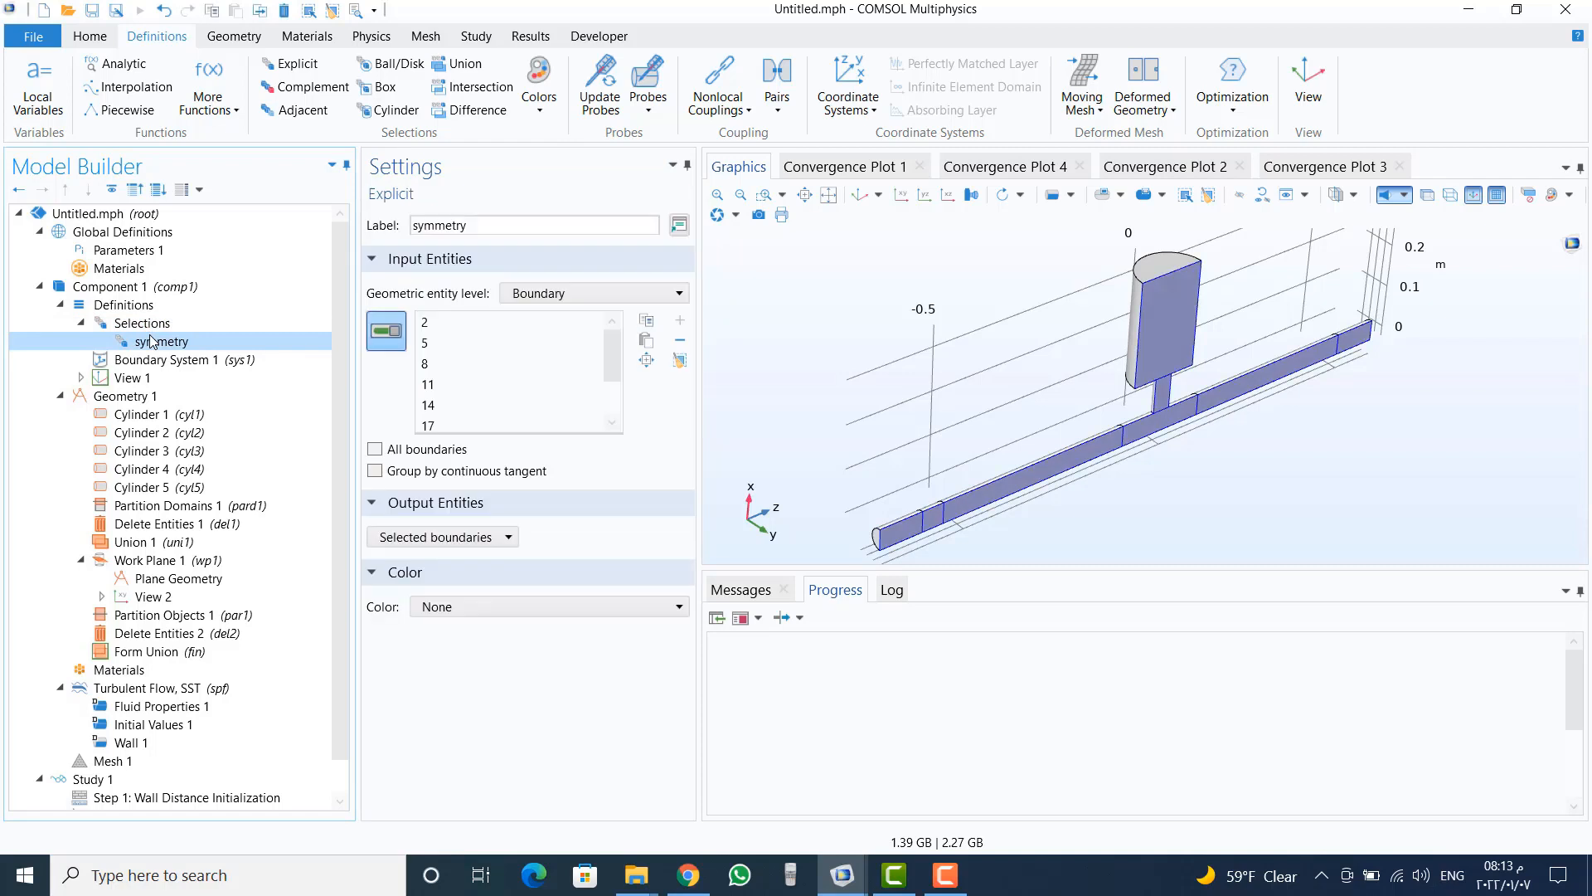
Step: Add a second Explicit selection with Boundary as its geometric entity level and select boundaries of the geometry for it
right_click(144, 325)
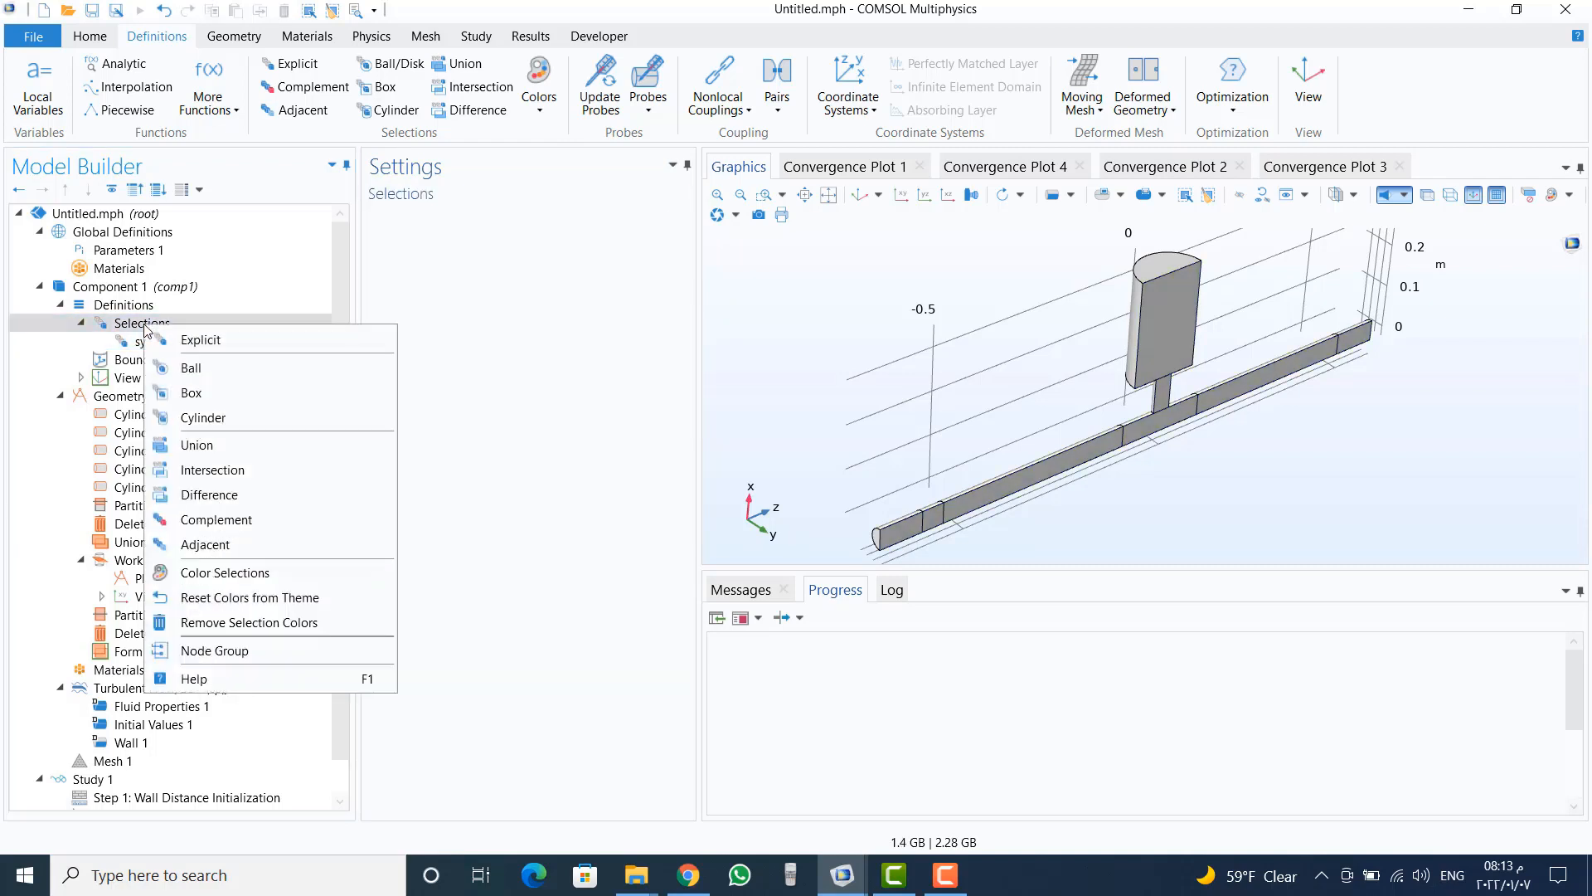
left_click(177, 340)
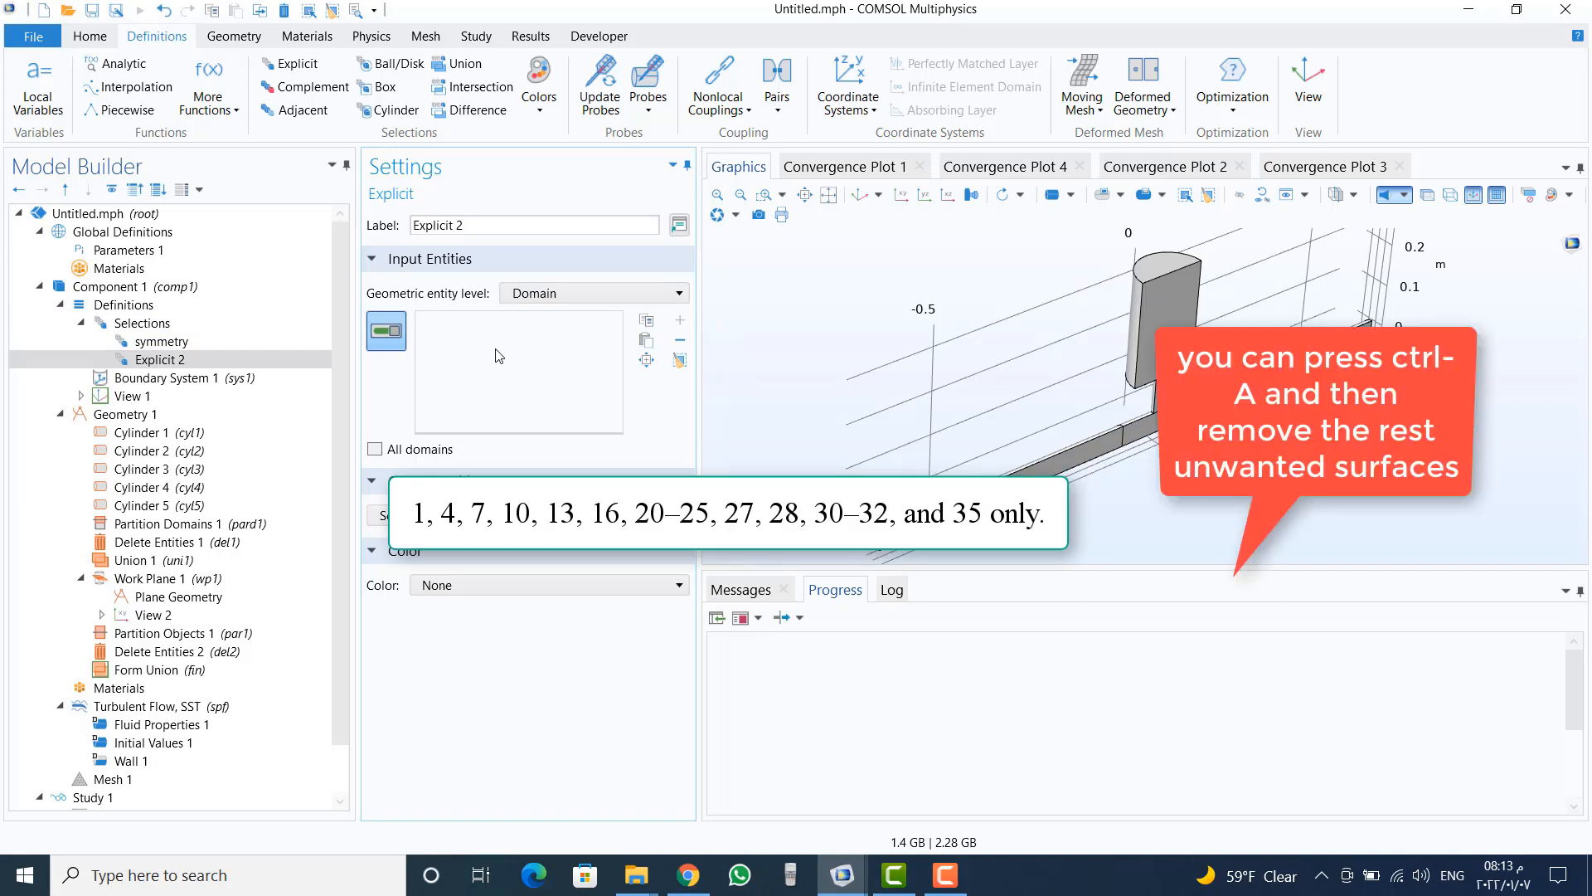
left_click_drag(771, 373, 961, 349)
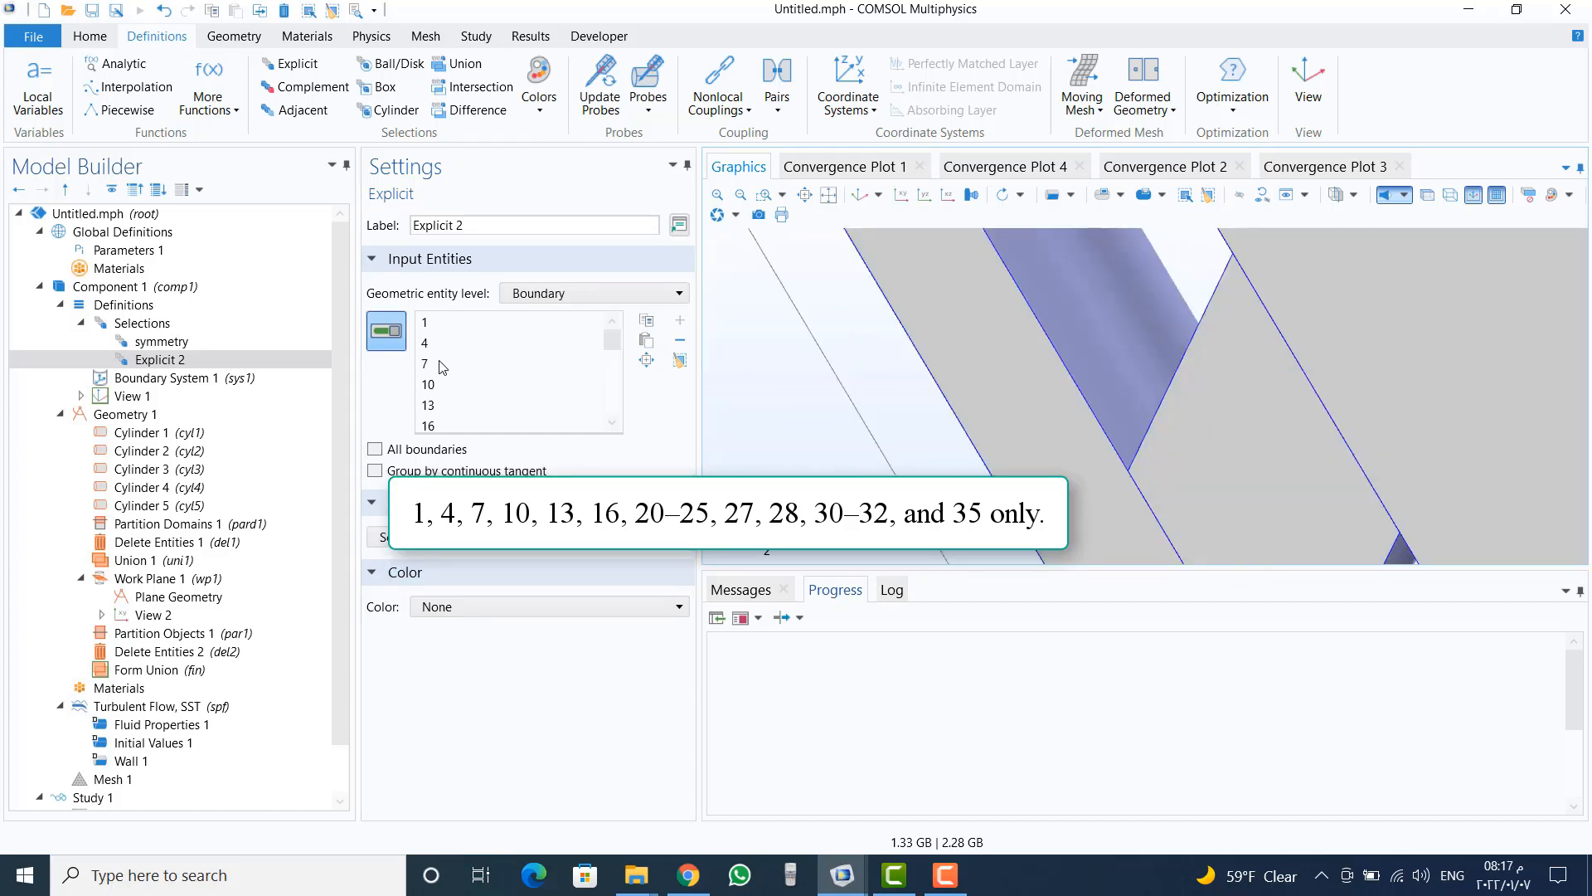
Step: Remove unwanted boundaries such as 26, keeping only 1, 4, 7, 10, 13, 16, 20–25, 27, 28, 30–32 and 35 in Explicit 2
left_click(611, 423)
left_click(611, 423)
left_click(611, 423)
left_click(612, 423)
left_click(612, 422)
left_click(611, 423)
left_click(611, 423)
left_click(430, 426)
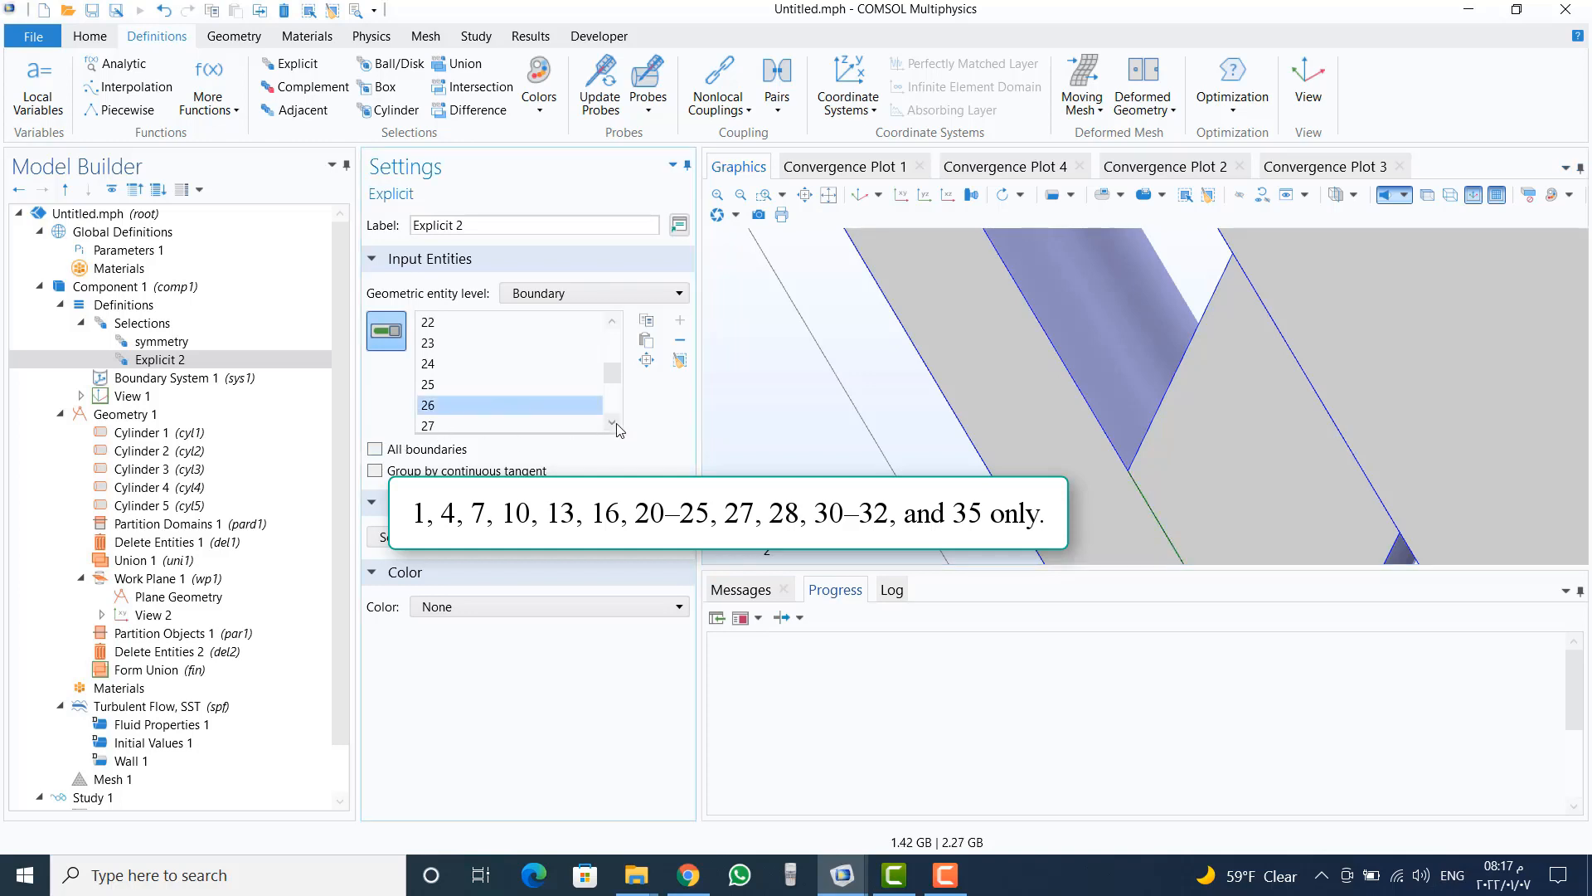
left_click(680, 339)
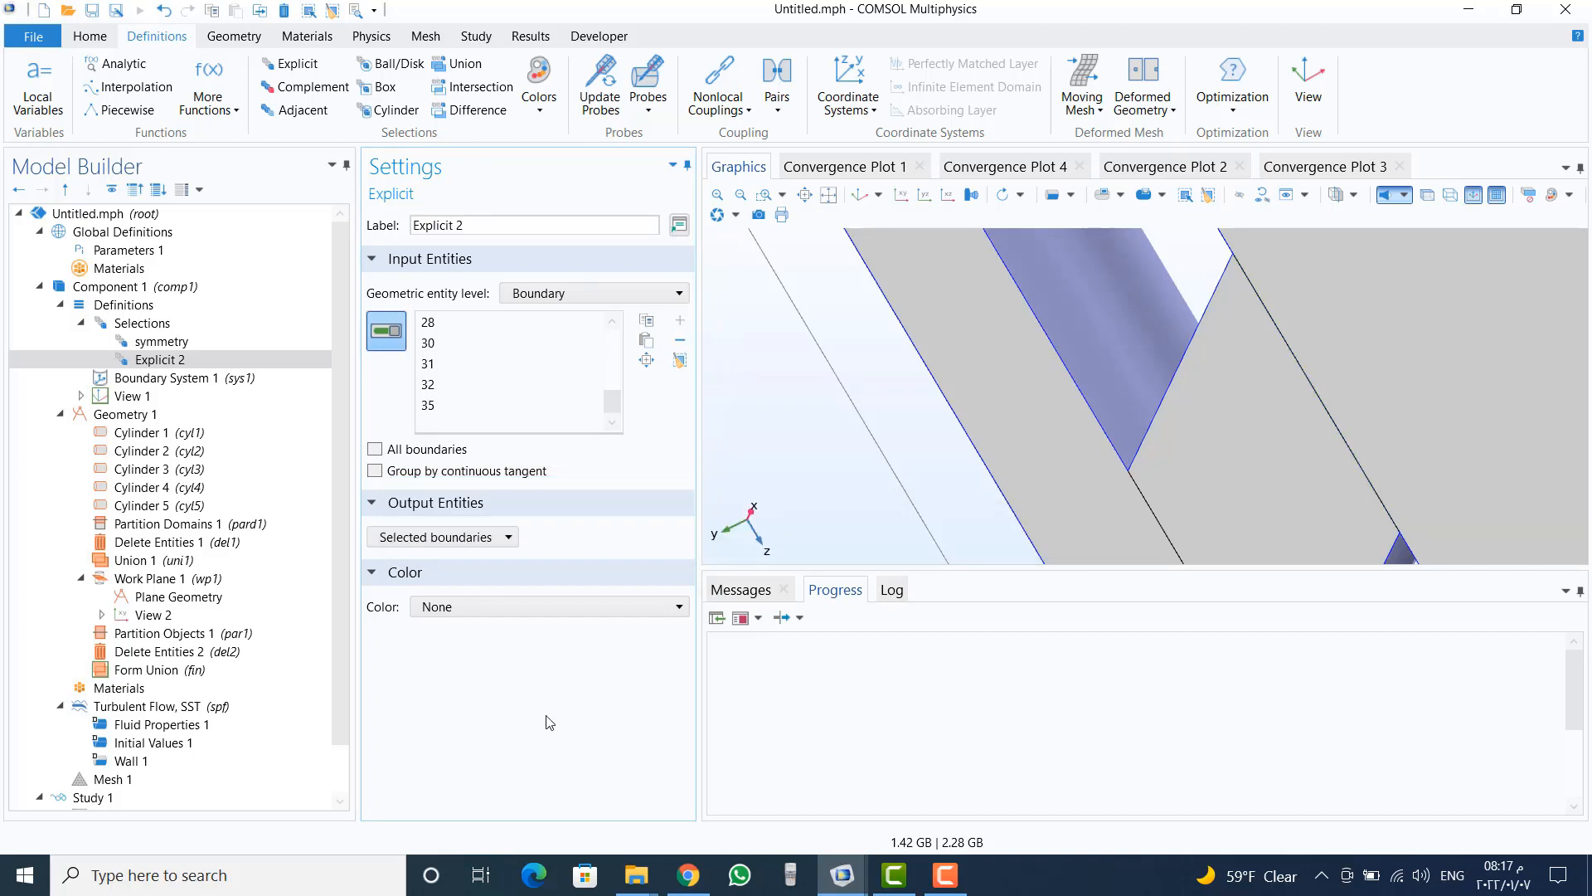
Step: Label the second Explicit selection "walls"
left_click_drag(506, 227, 1, 322)
type("walls")
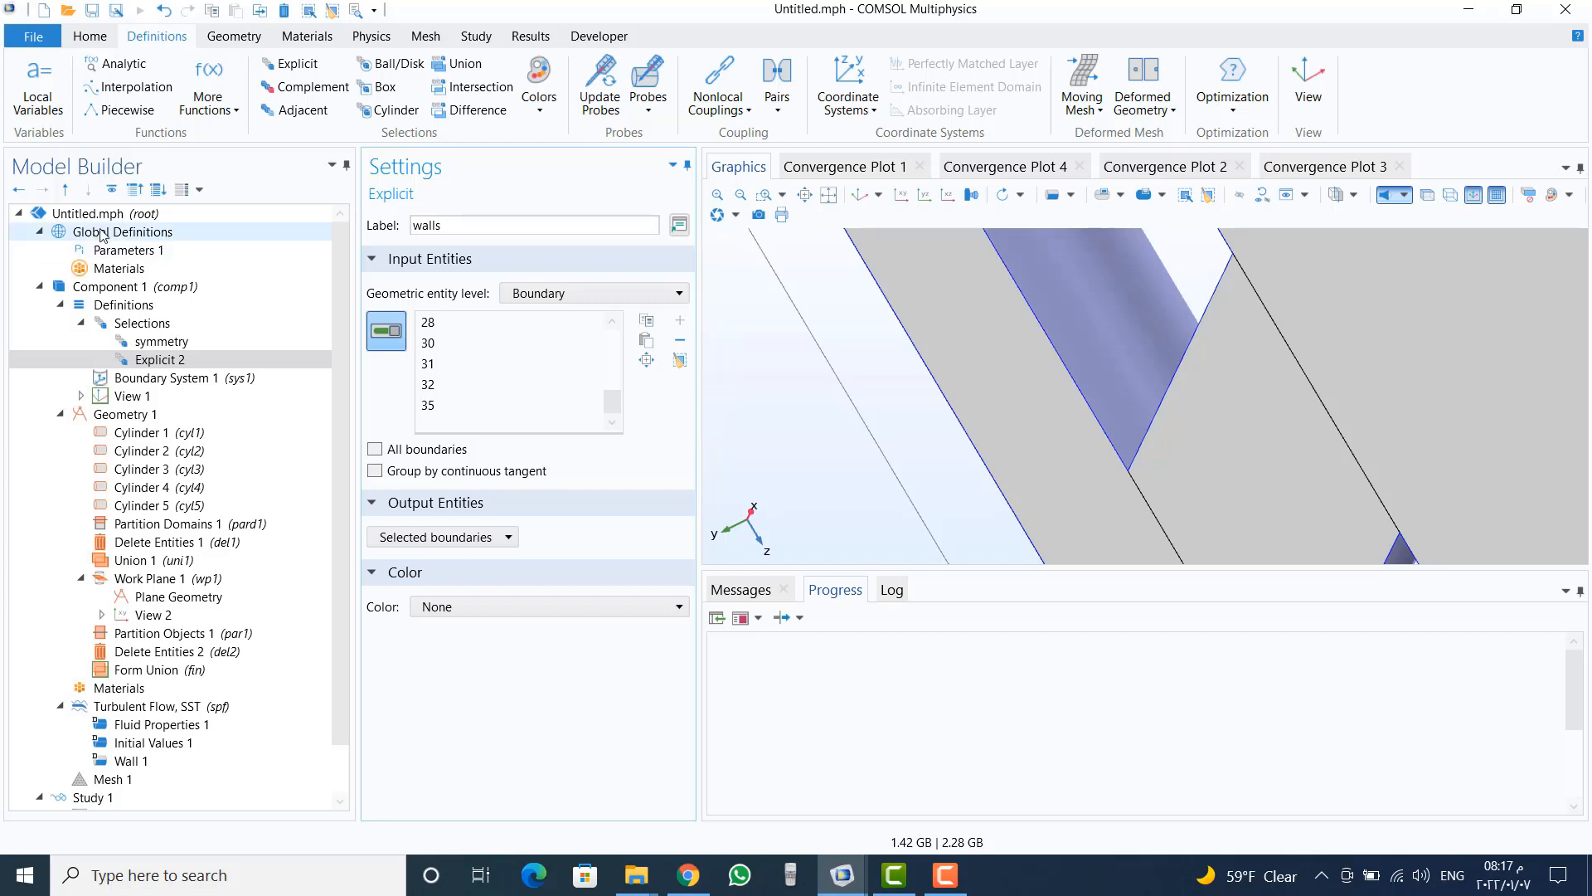
left_click(138, 309)
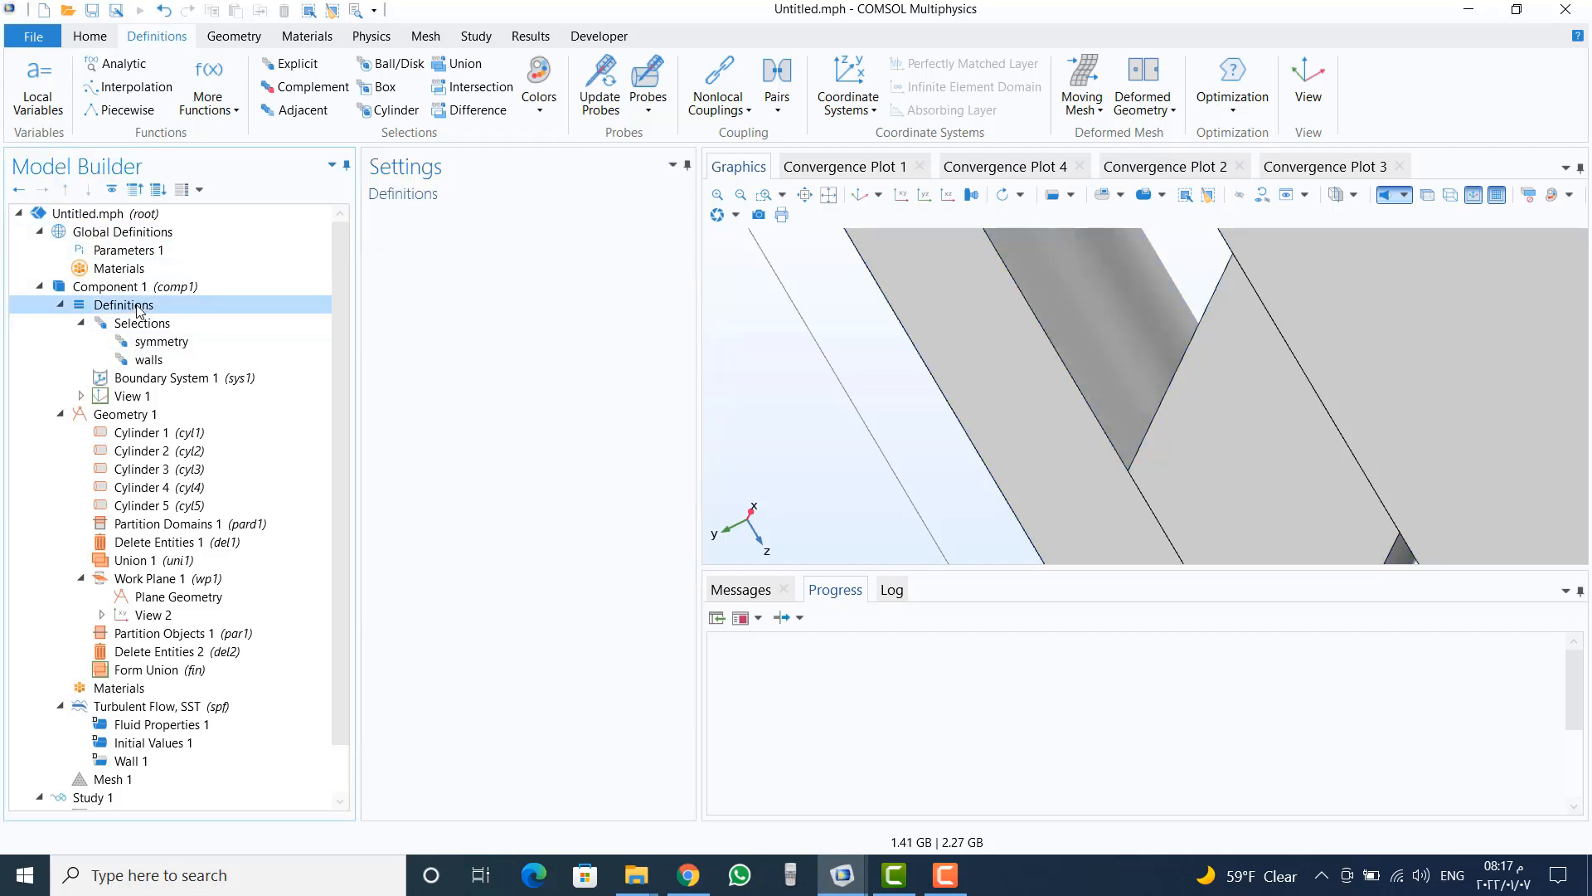
left_click(110, 326)
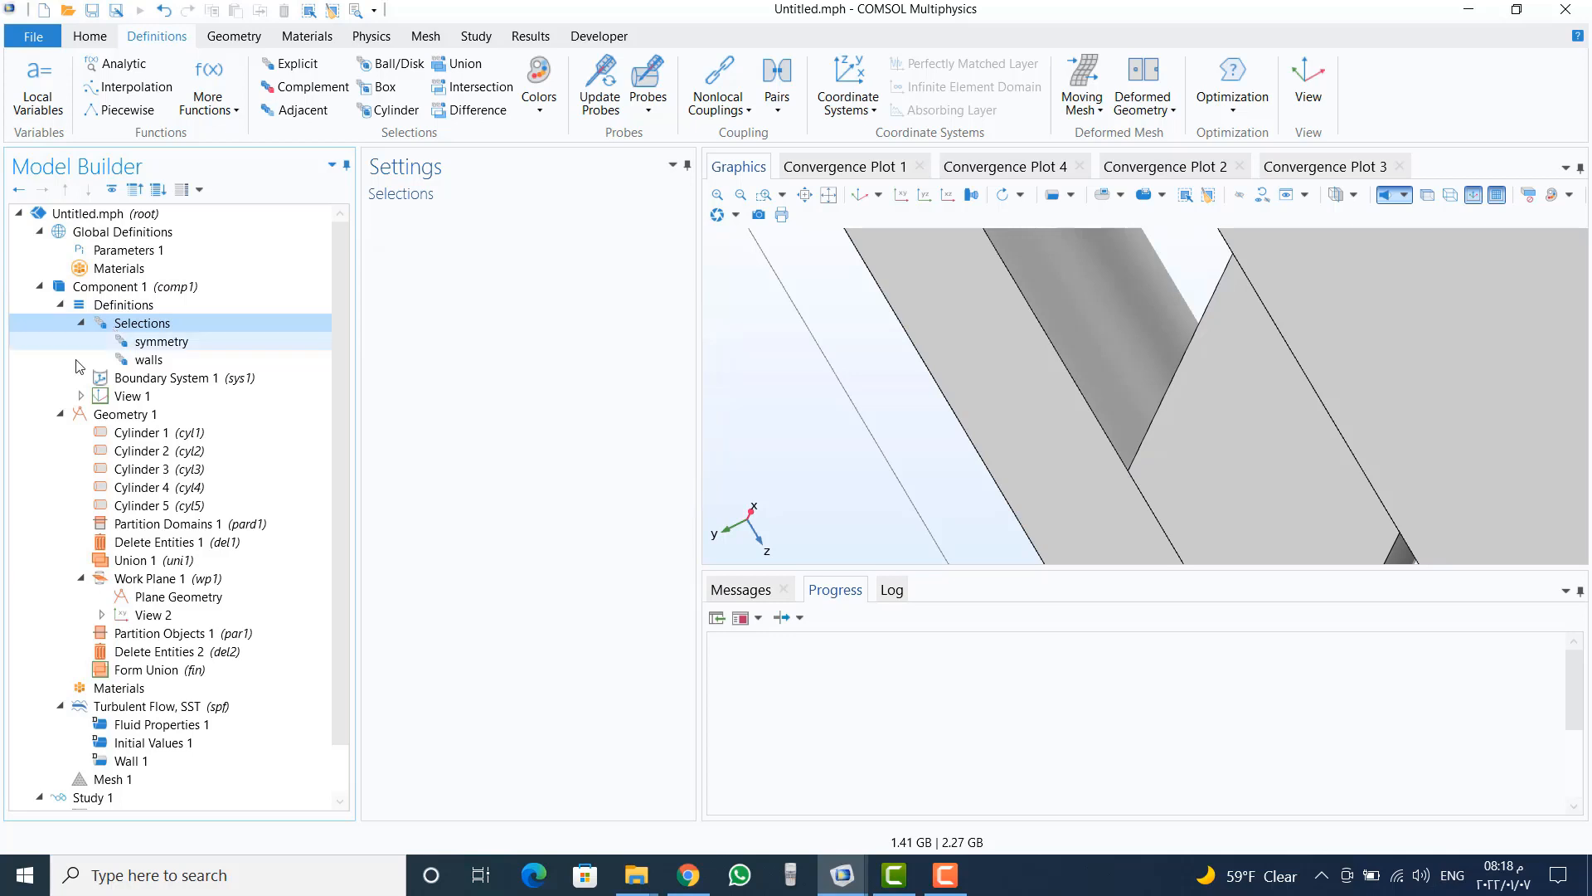
left_click(491, 557)
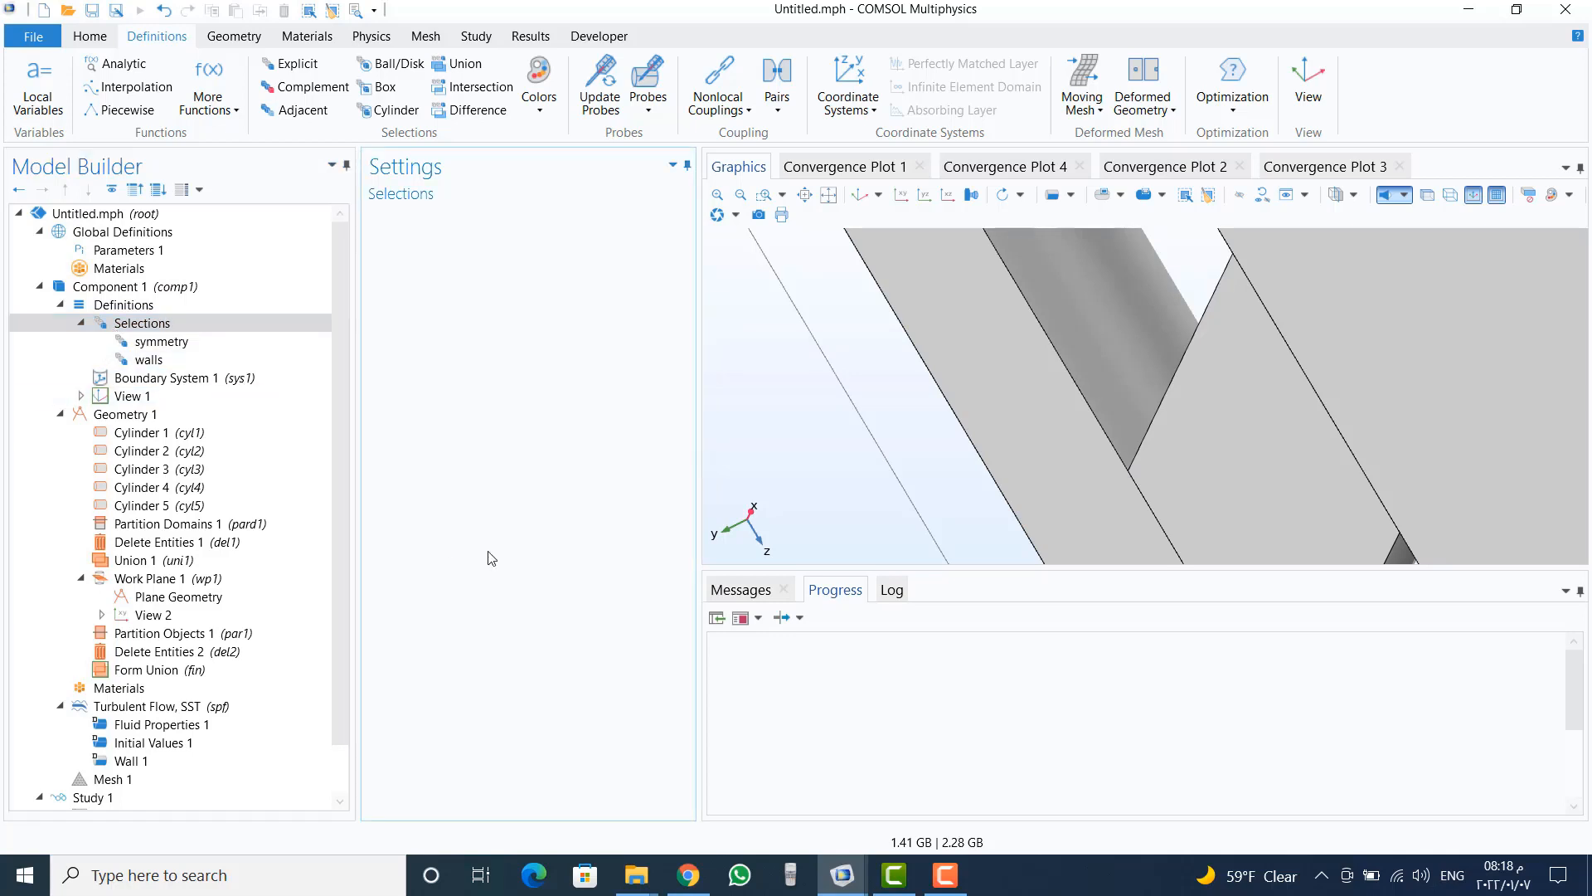
Step: Collapse the Definitions and Geometry 1 branches and open the material library for Component 1's materials
left_click(60, 304)
left_click(60, 322)
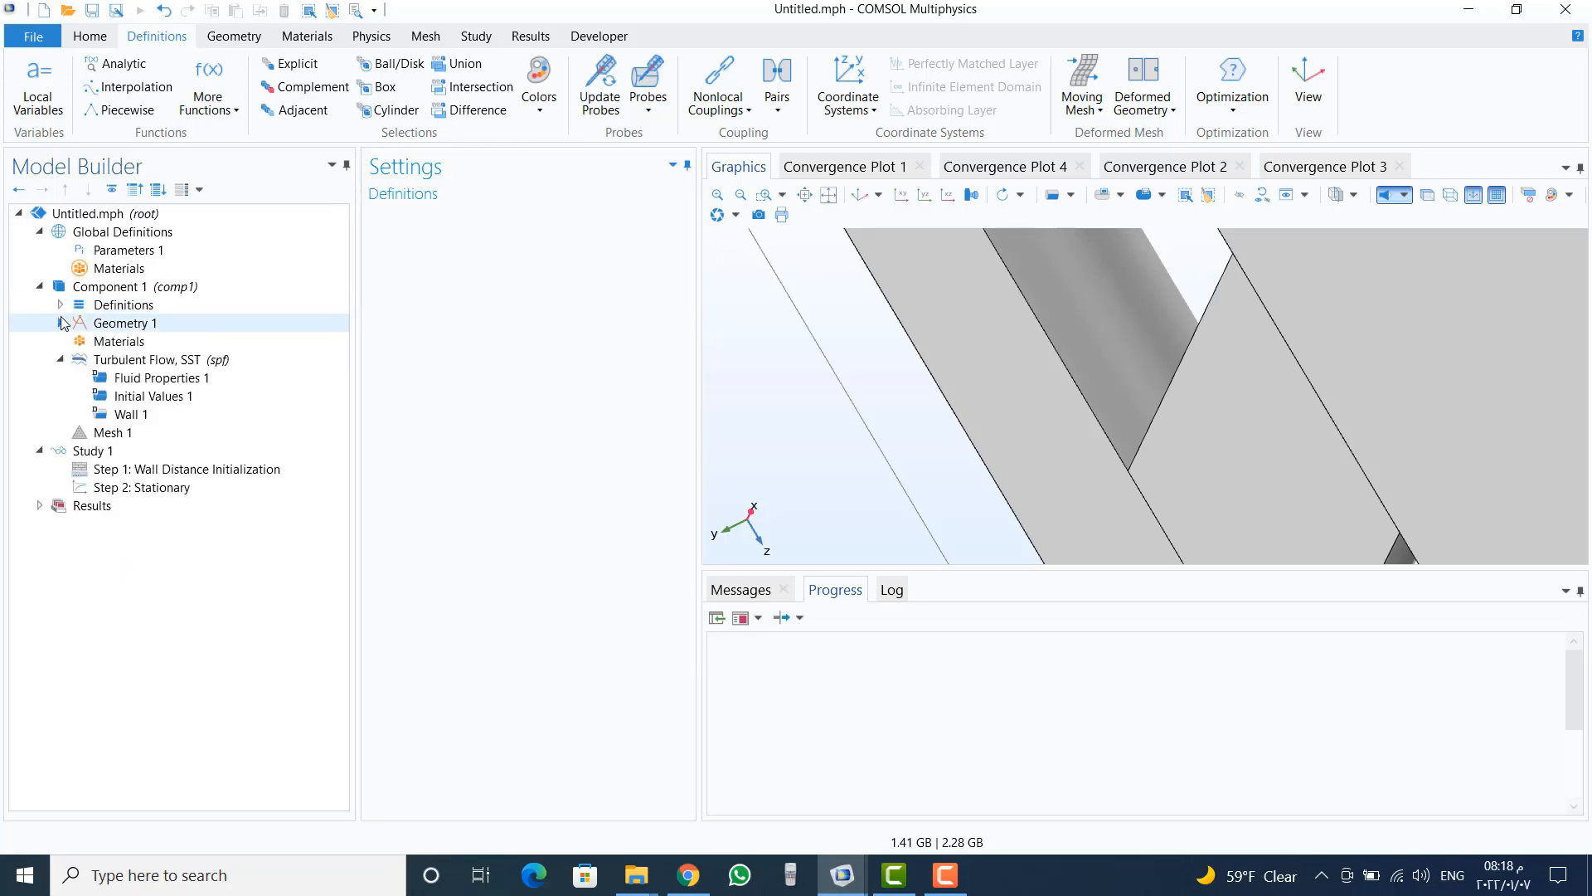
left_click(106, 343)
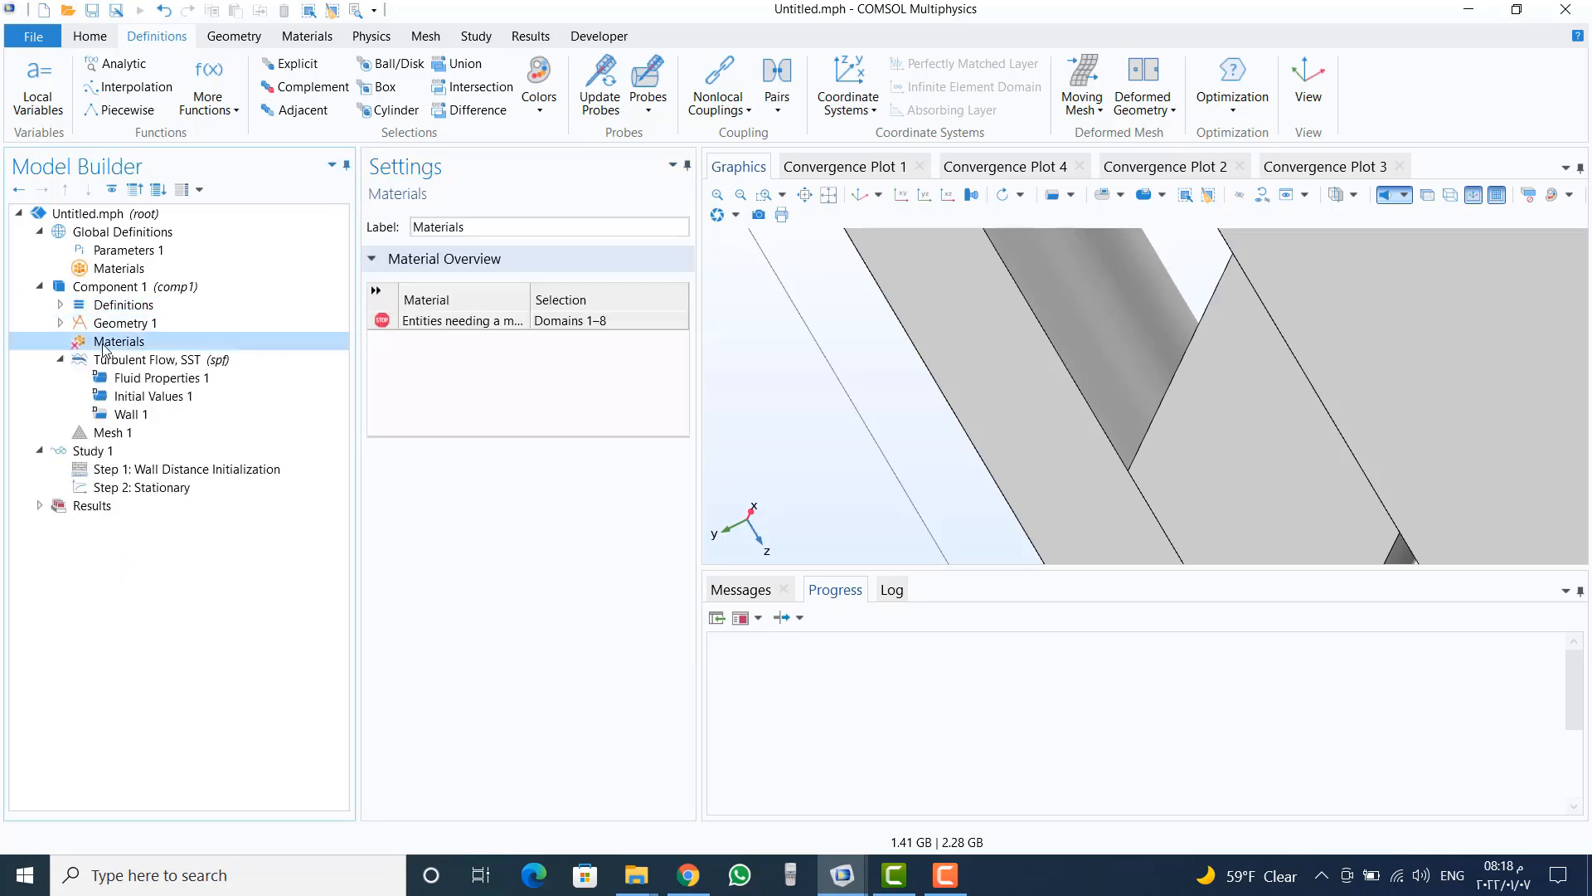
right_click(105, 348)
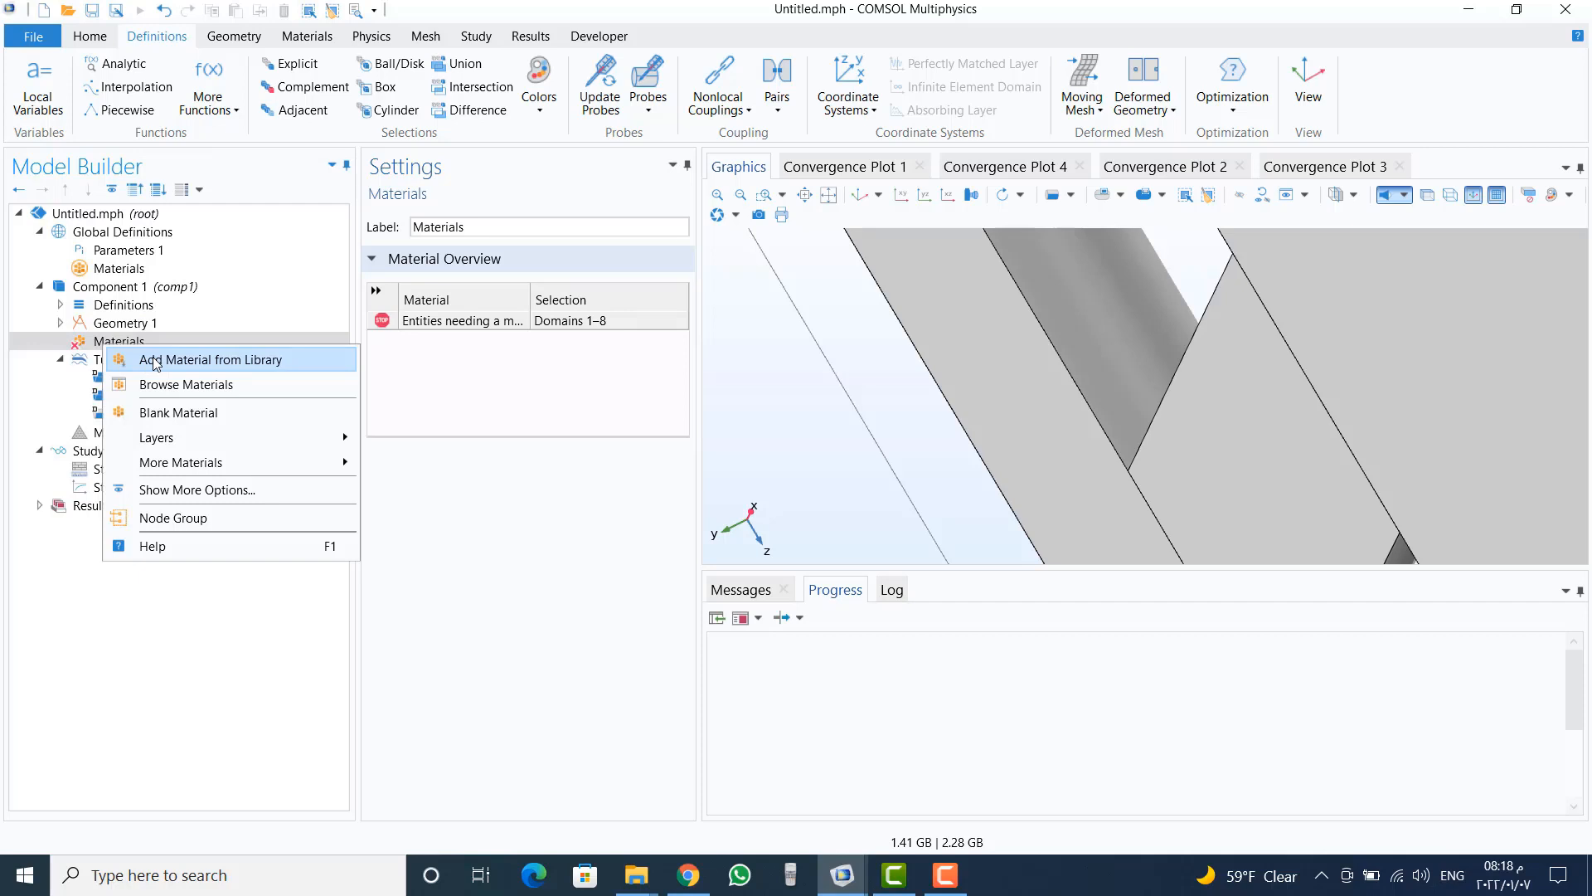
left_click(155, 361)
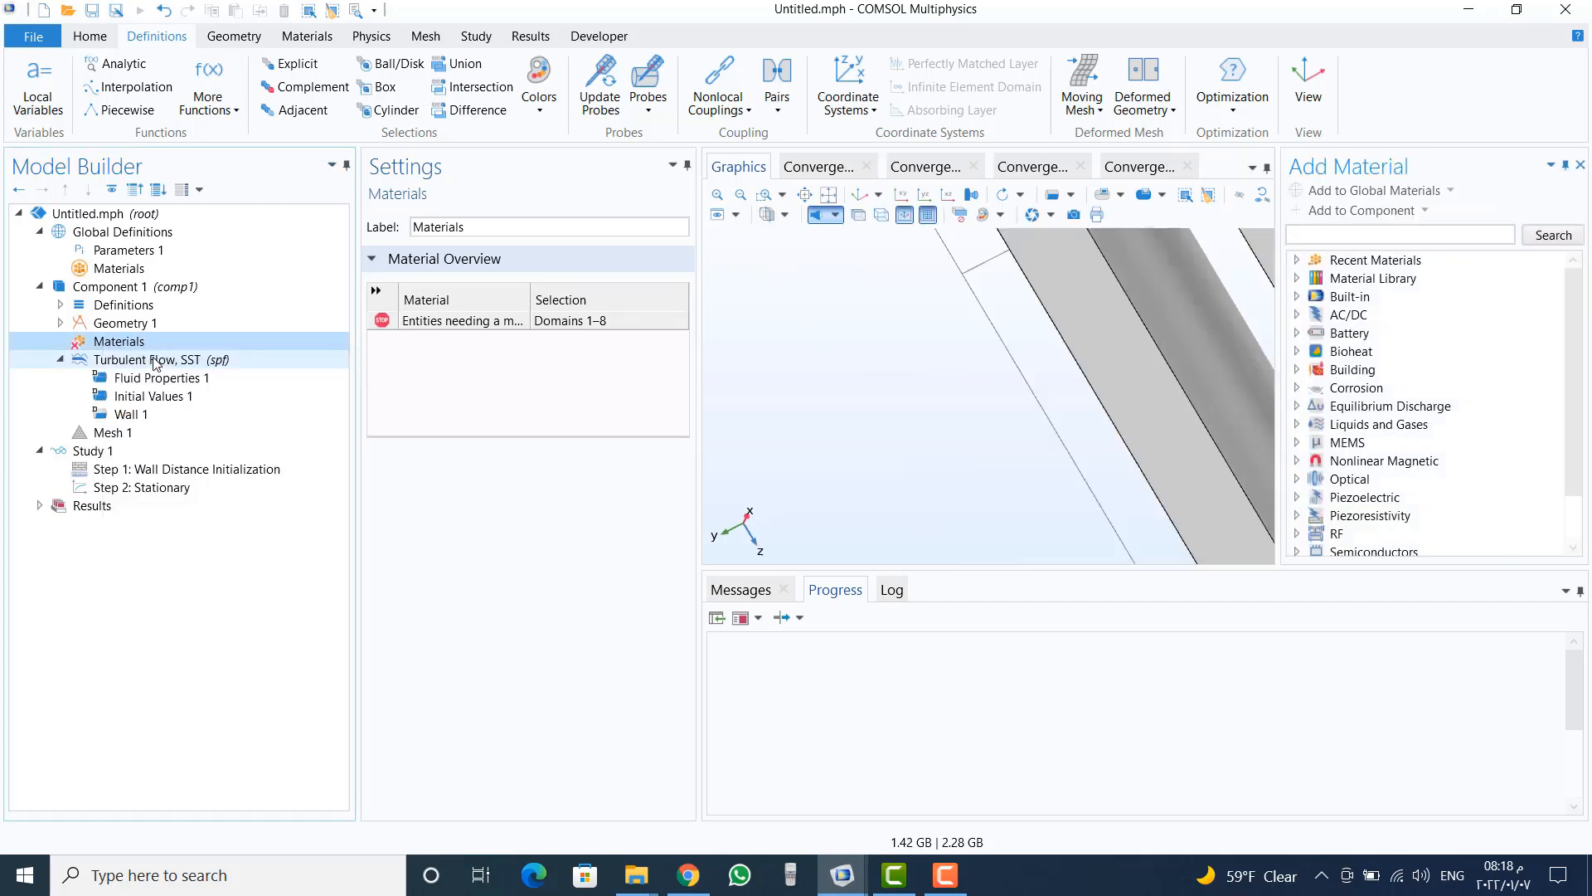
left_click(155, 361)
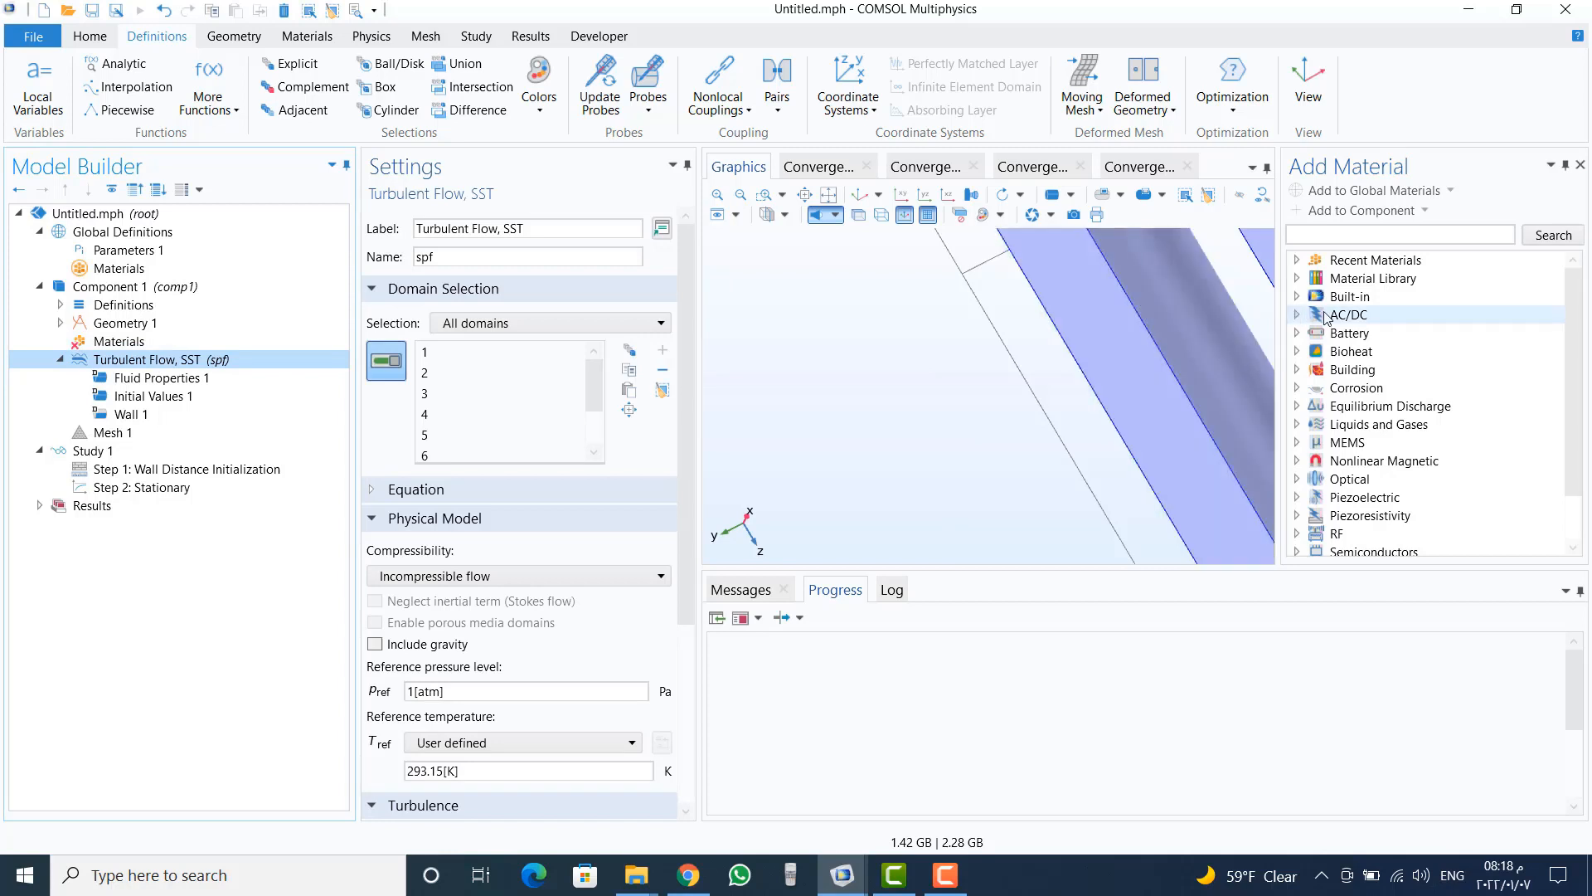
Step: Add the Built-in material Air to Component 1 and review its material contents
double_click(1348, 296)
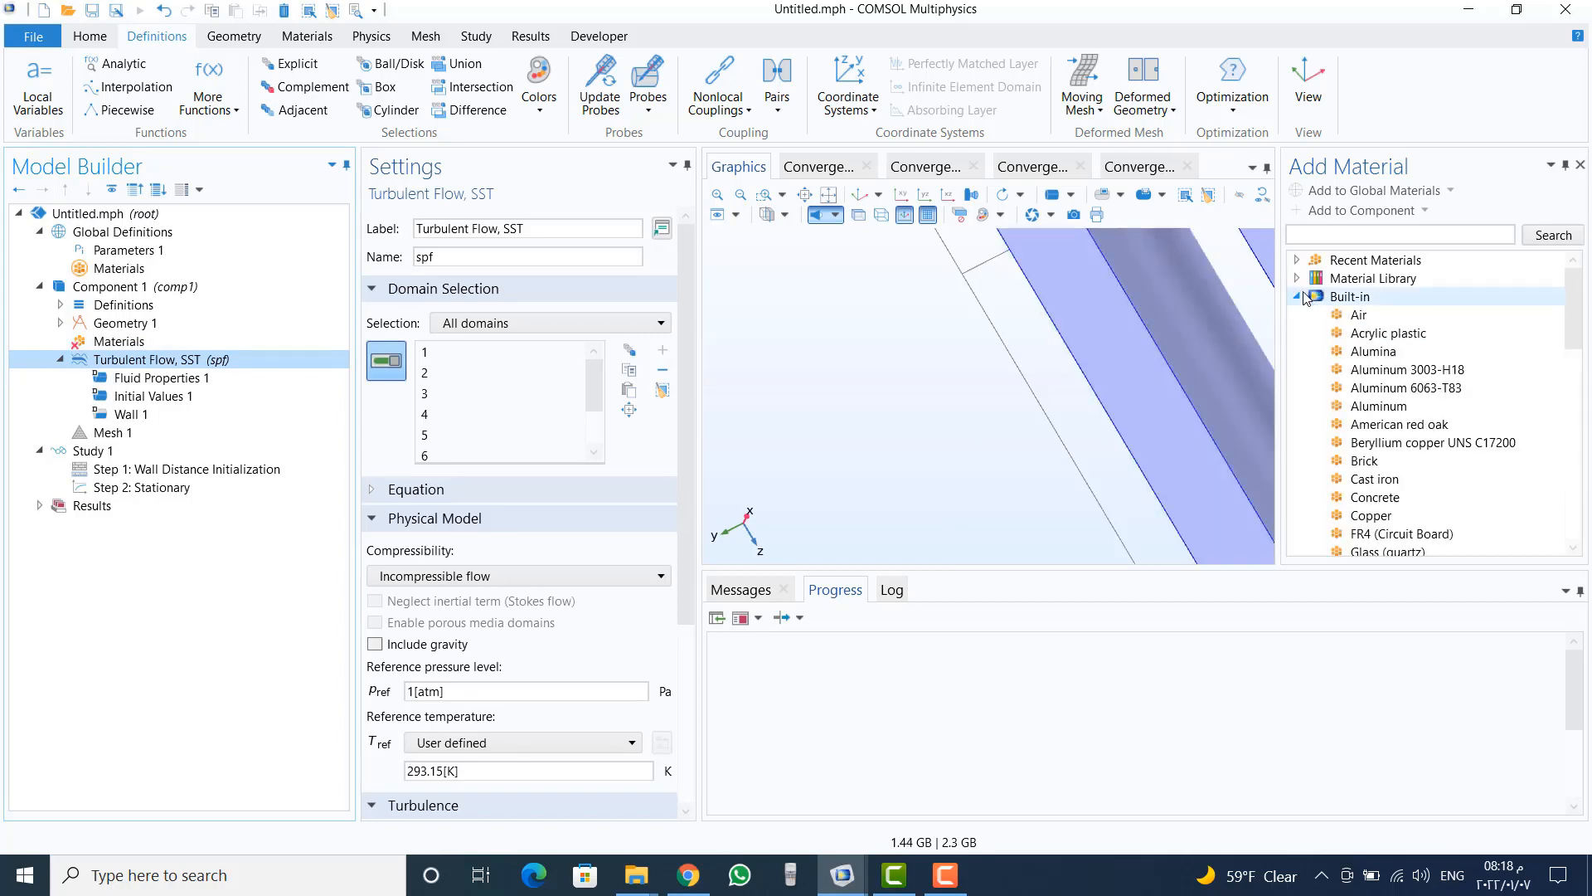
left_click(1343, 320)
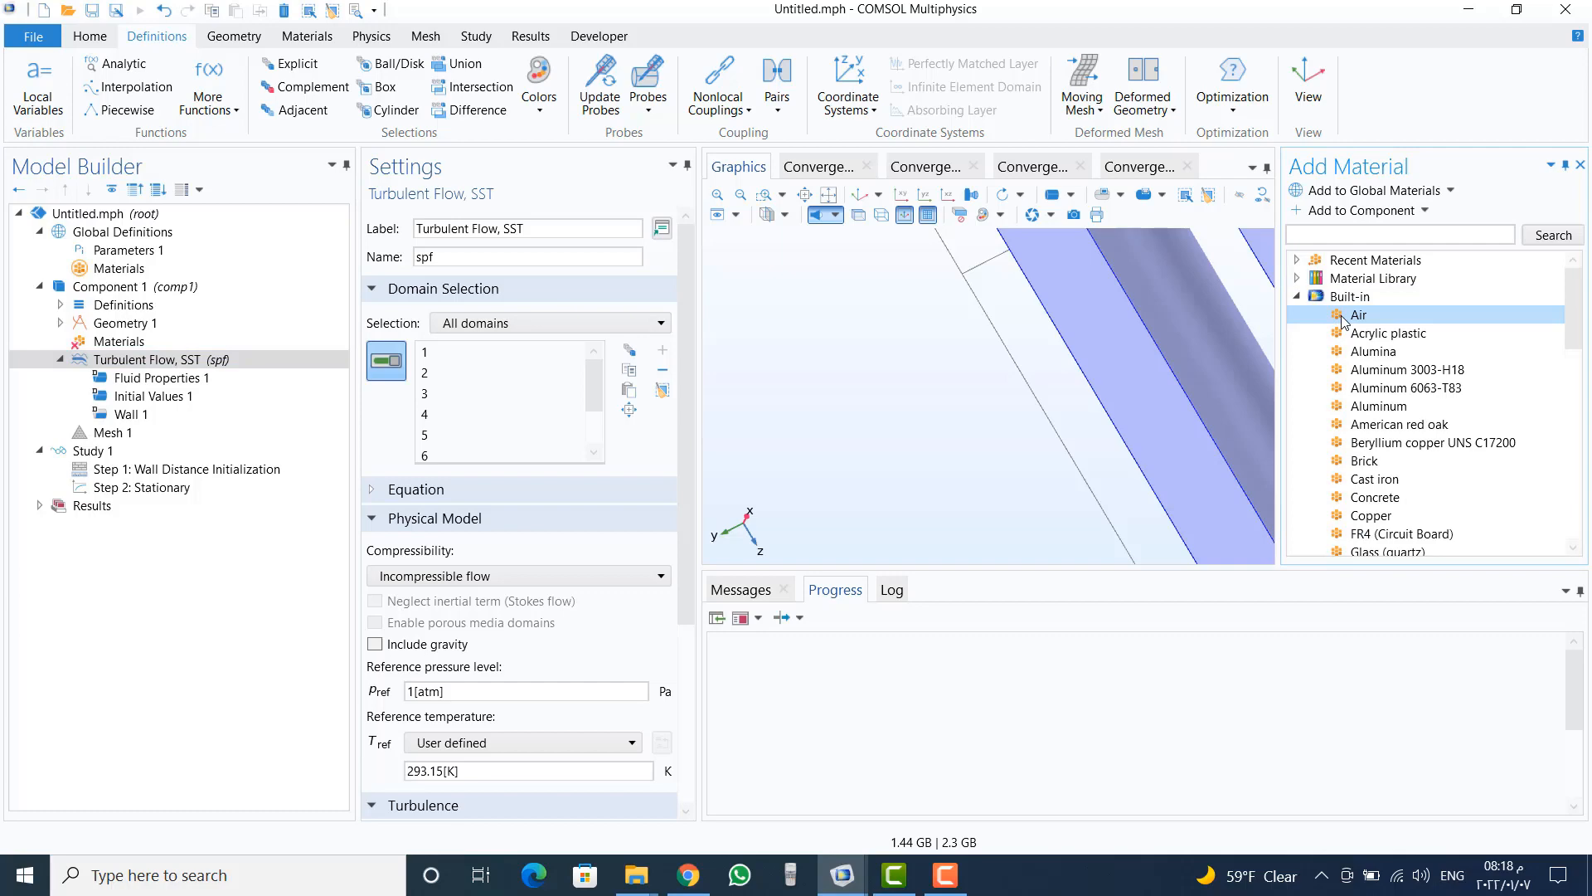
double_click(1343, 321)
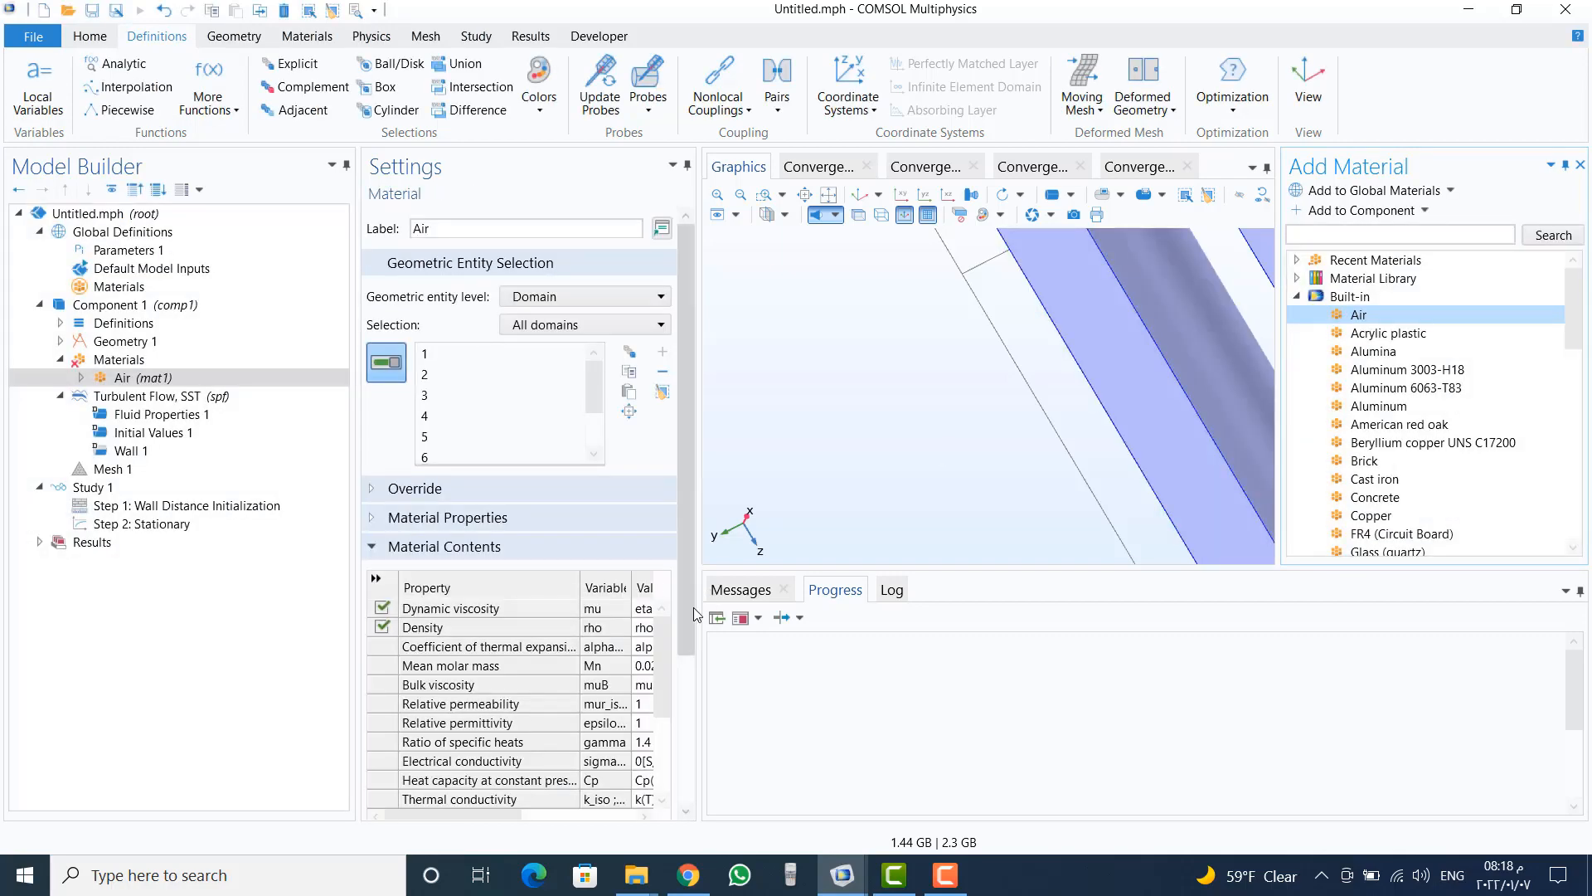
left_click_drag(694, 616, 715, 817)
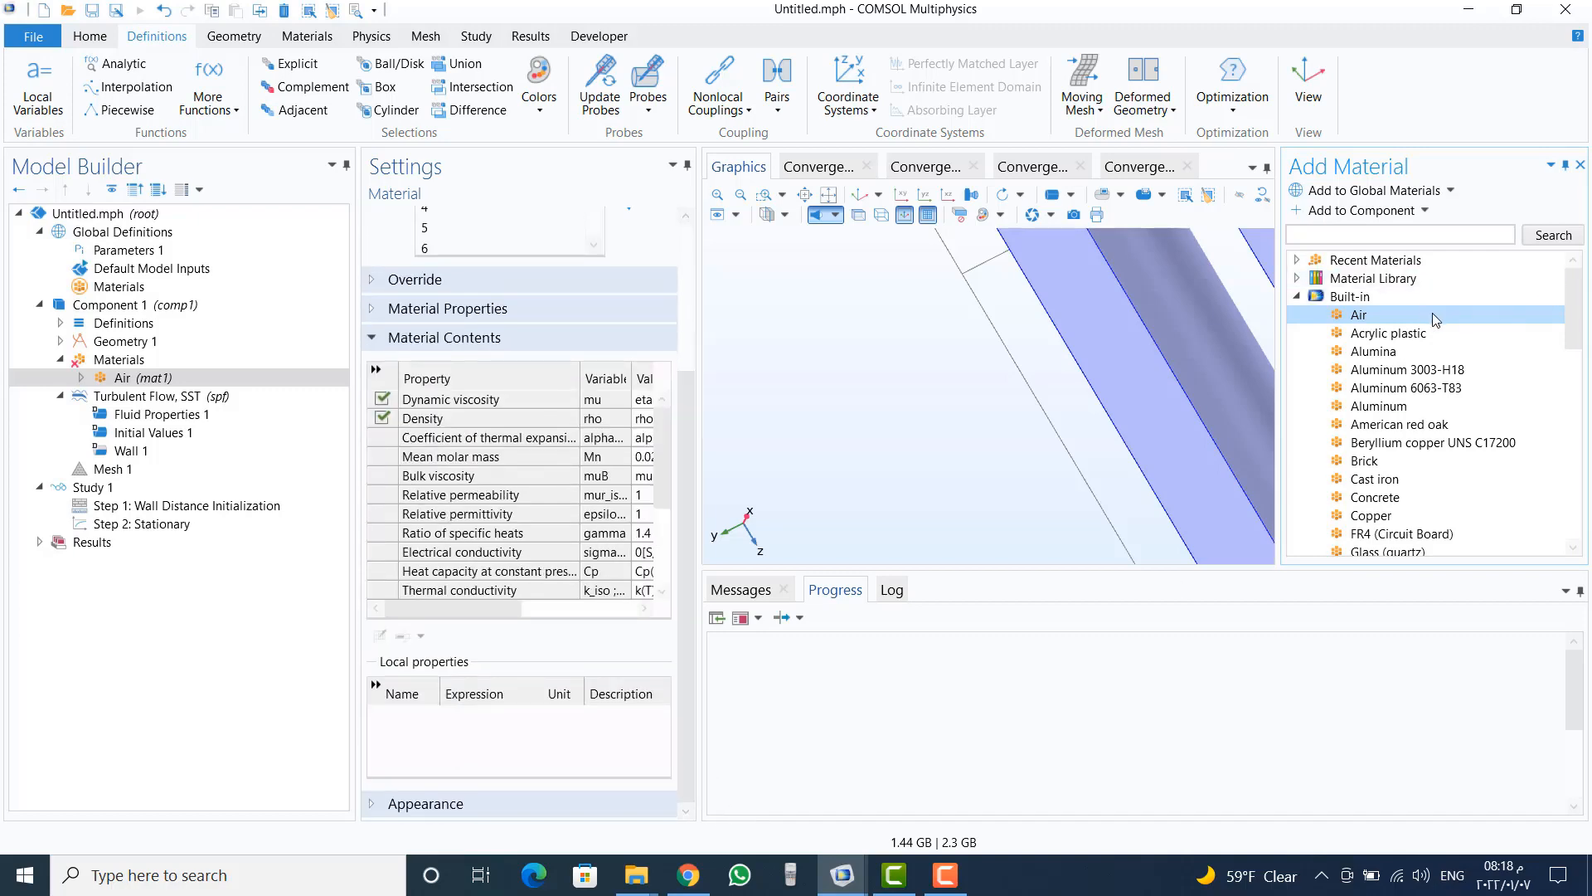
right_click(1401, 318)
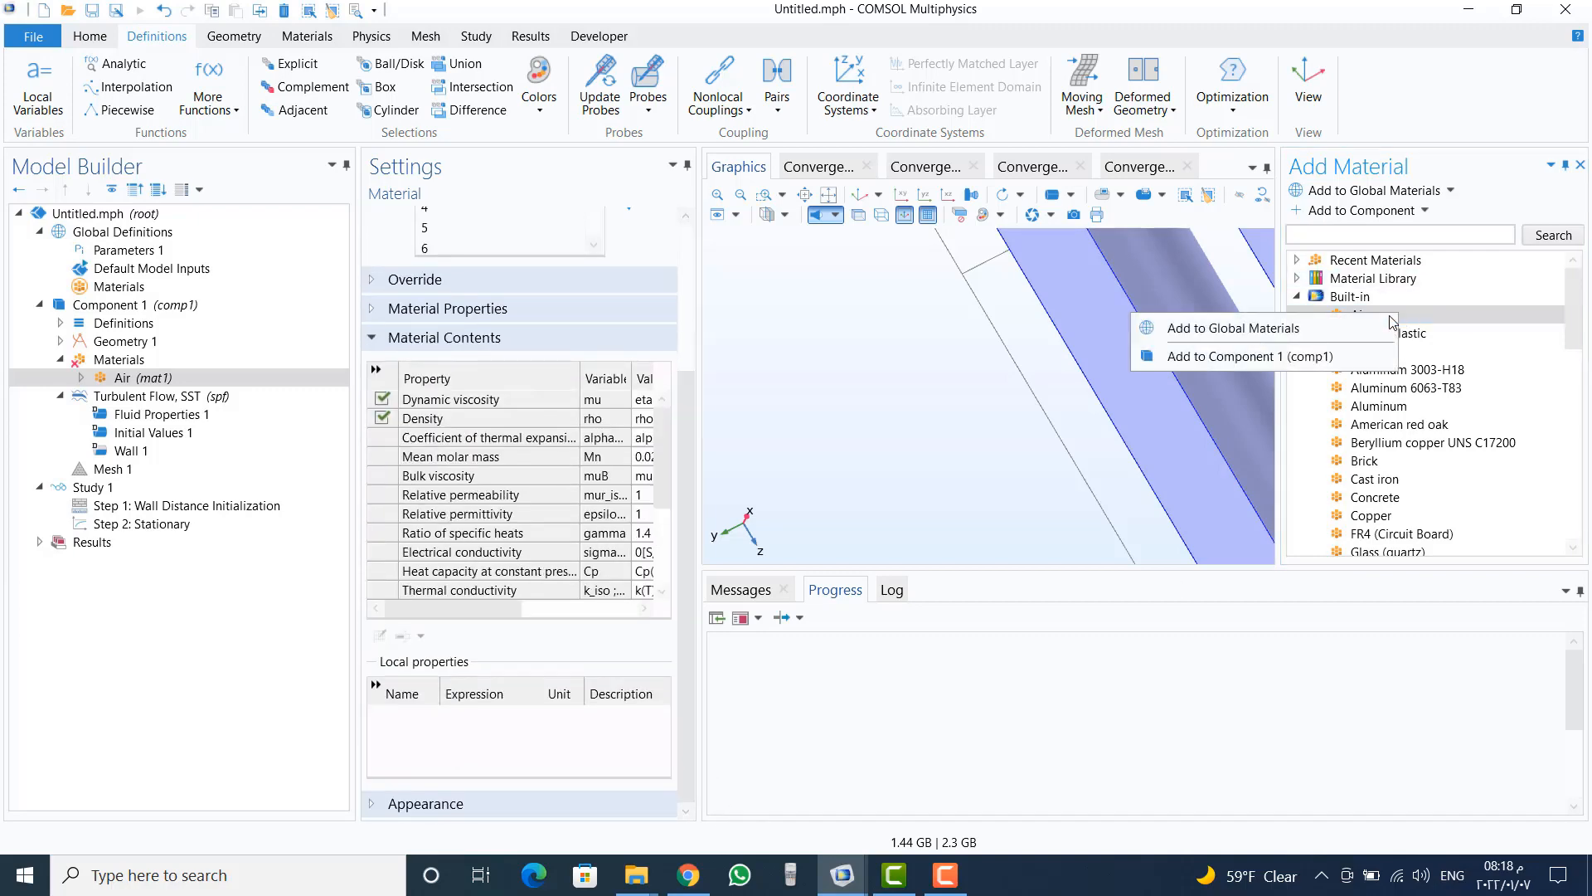
left_click(1270, 356)
left_click(1269, 357)
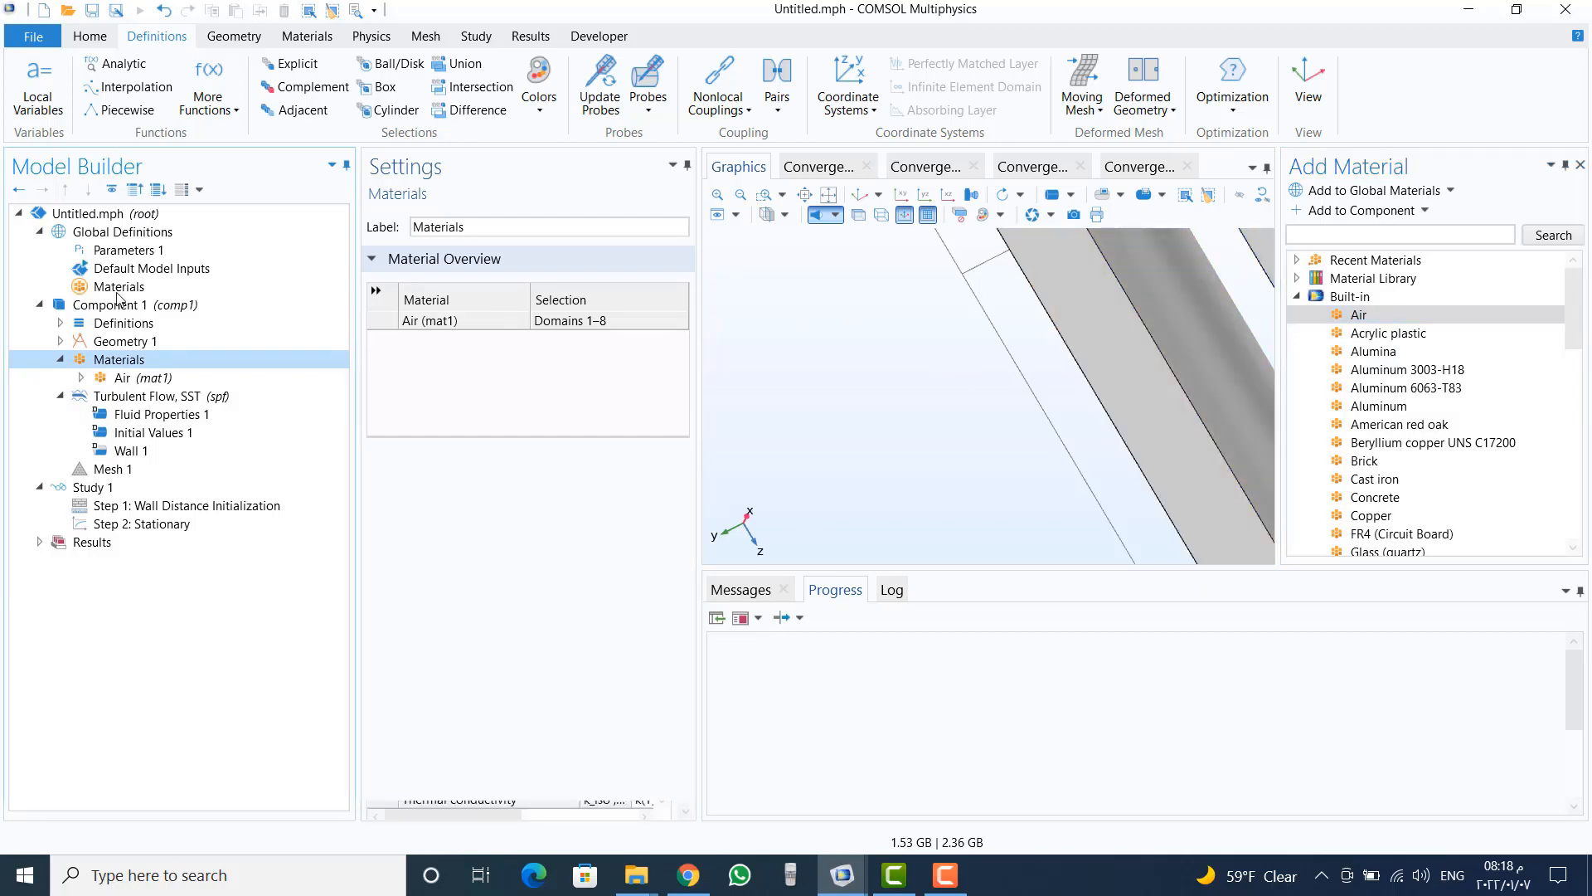
Step: Close the Add Material window
left_click(90, 37)
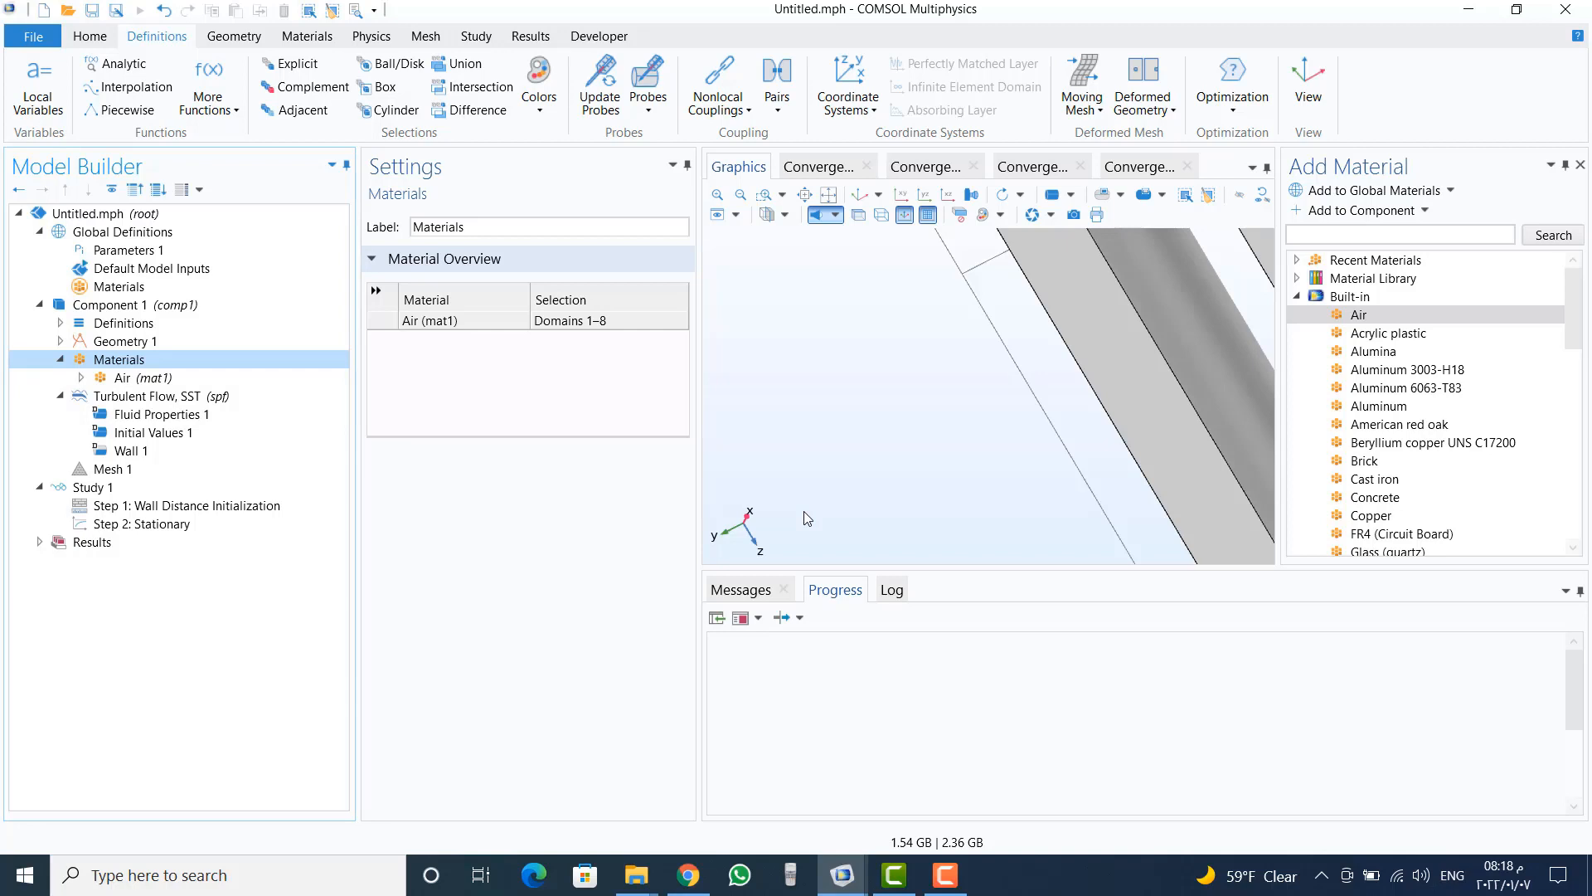
left_click(90, 37)
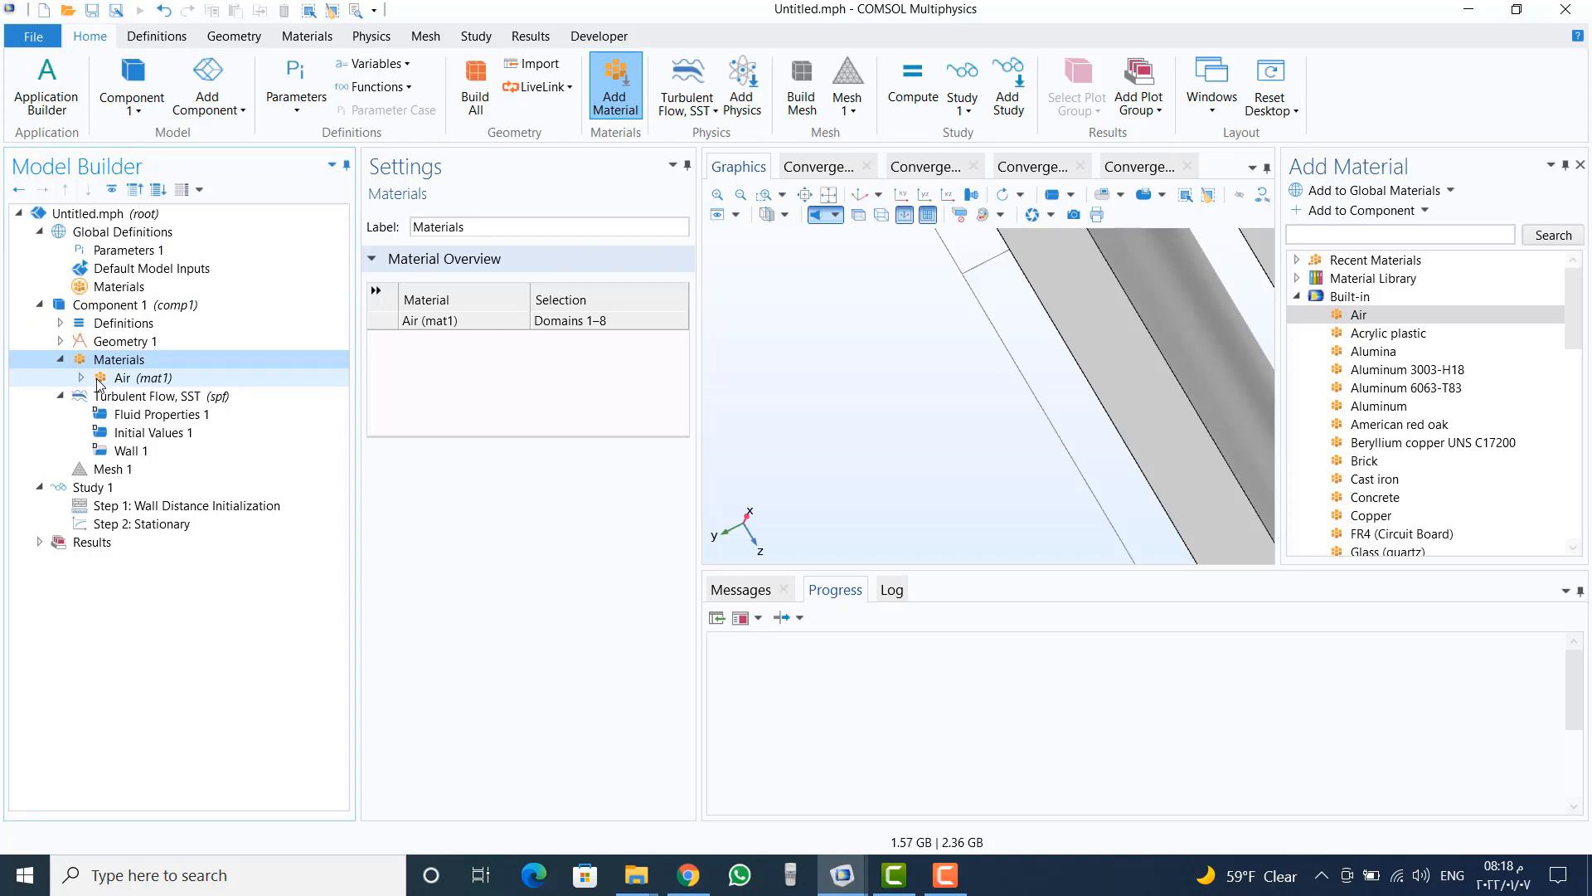
left_click(614, 83)
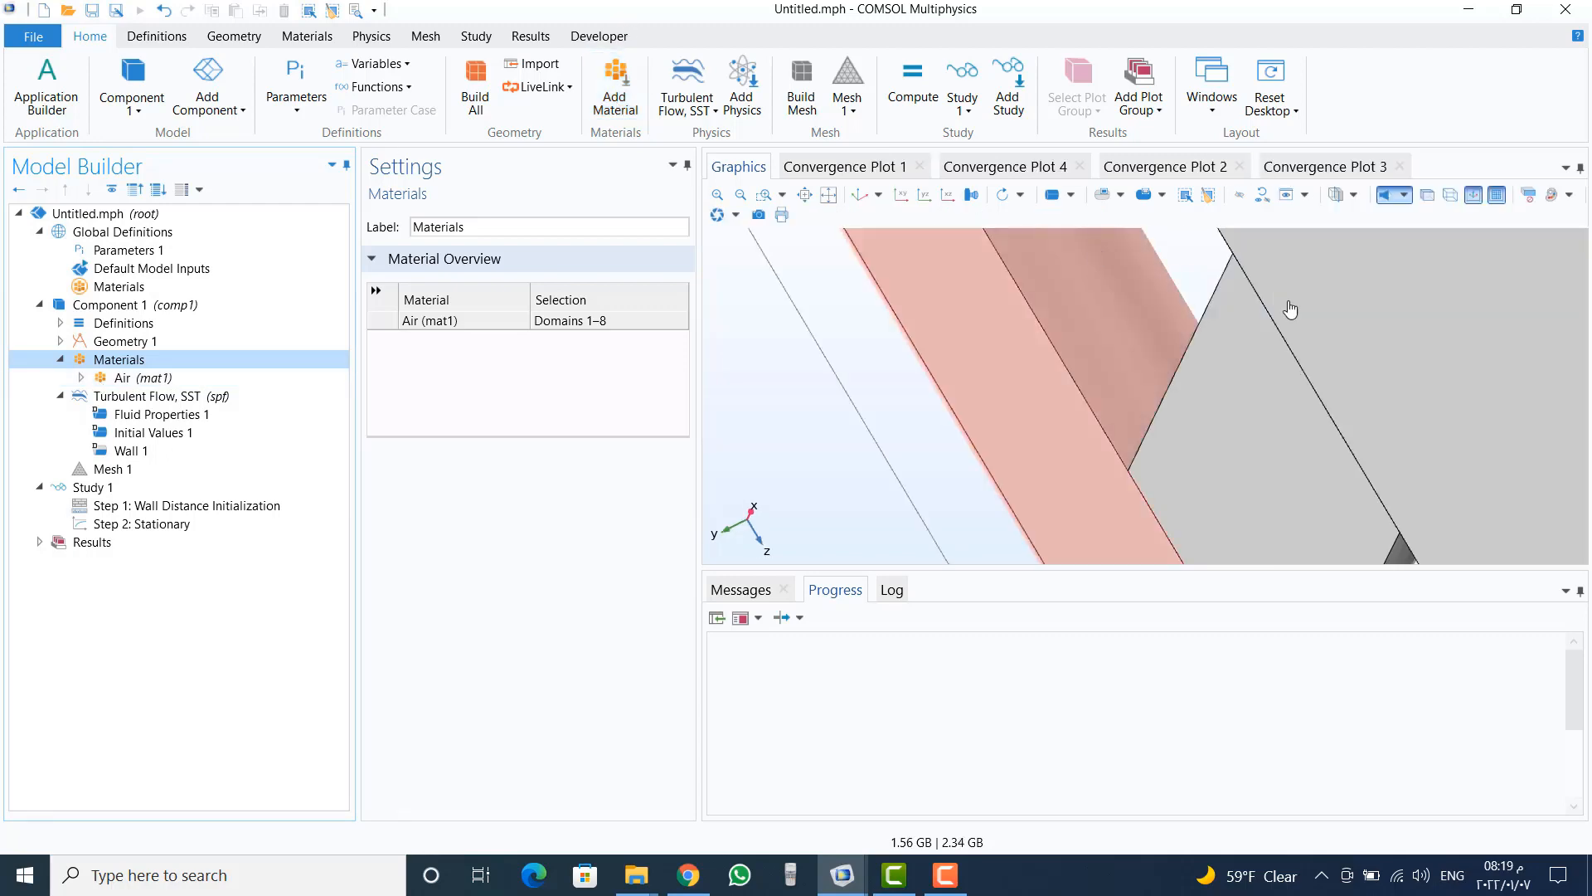